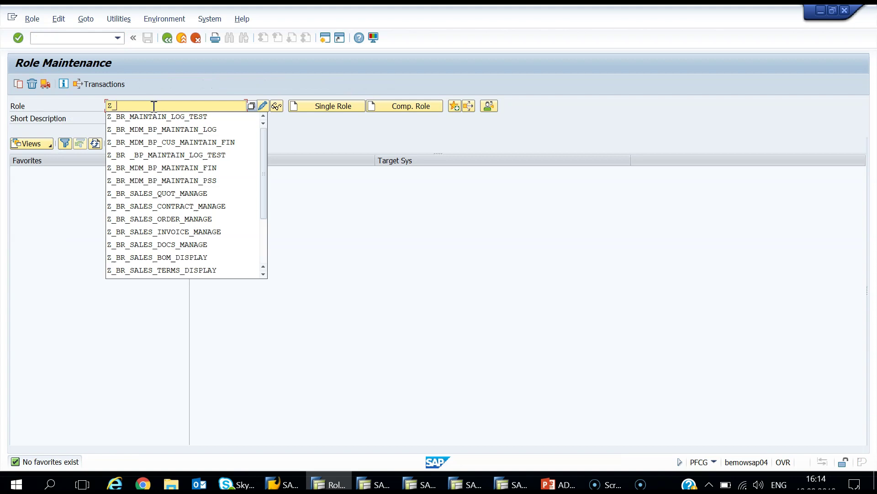
# Step: Complete the role name Z_BR_MAINTAIN_LOG_TEST in the PFCG Role field
pyautogui.write('BR_')
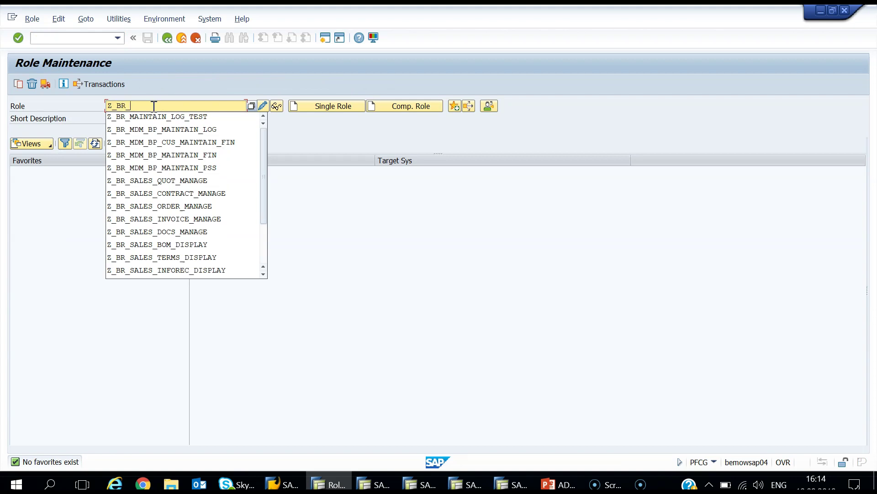
pyautogui.write('MAINT')
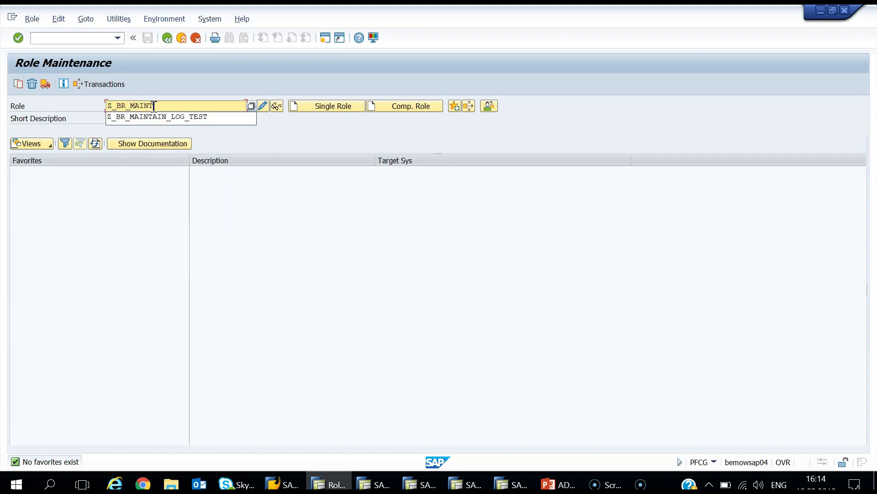
pyautogui.write('AIN')
pyautogui.write('_LOG_T')
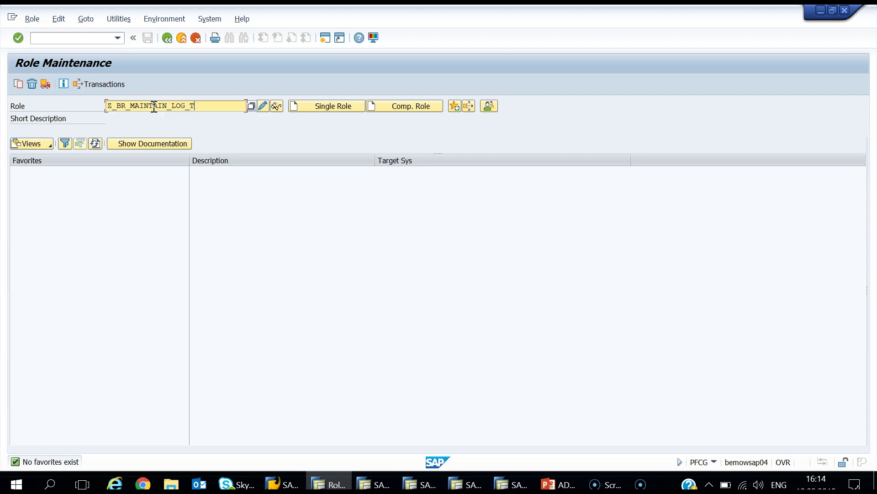
pyautogui.write('EST')
# Step: Create Z_BR_MAINTAIN_LOG_TEST as a single role and save it
pyautogui.click(318, 109)
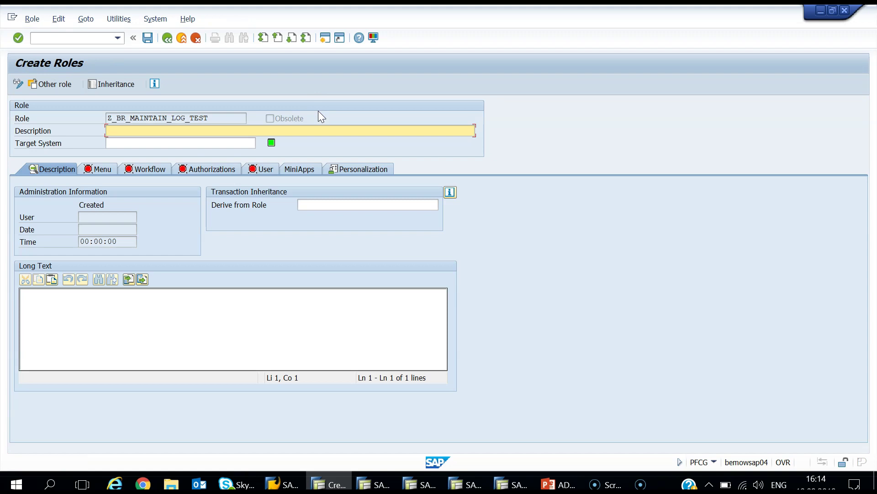
pyautogui.click(99, 168)
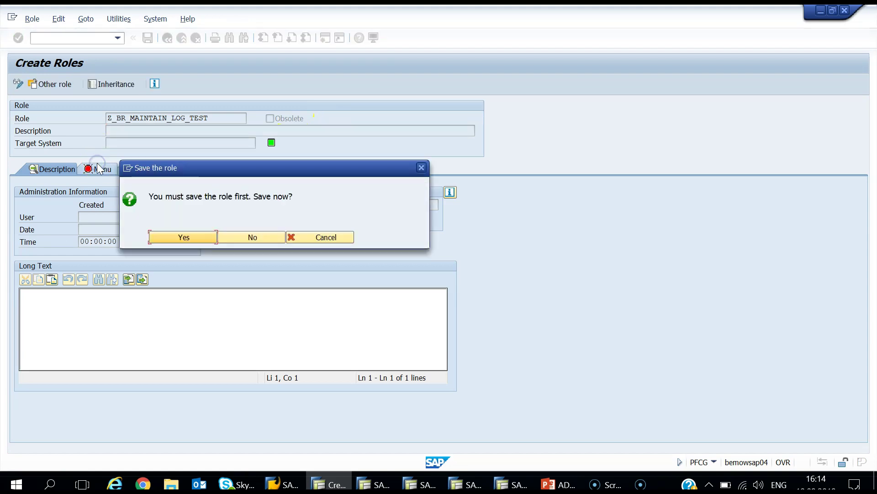
pyautogui.click(162, 238)
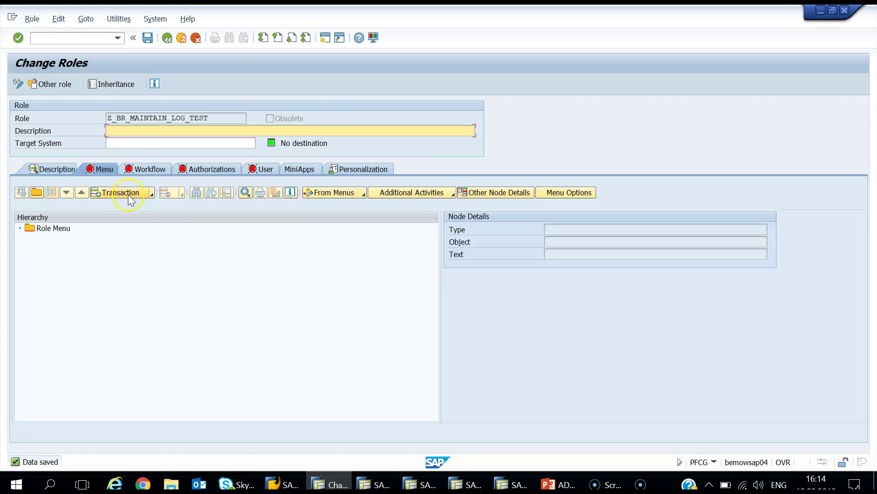
# Step: Add transaction BP (Maintain Business Partner) to the role menu
pyautogui.click(128, 193)
pyautogui.write('BP')
pyautogui.press('Return')
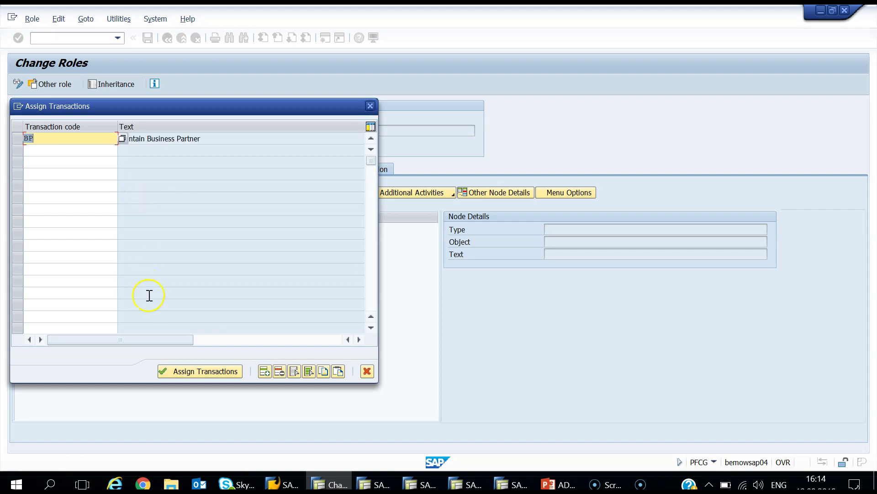
pyautogui.click(180, 368)
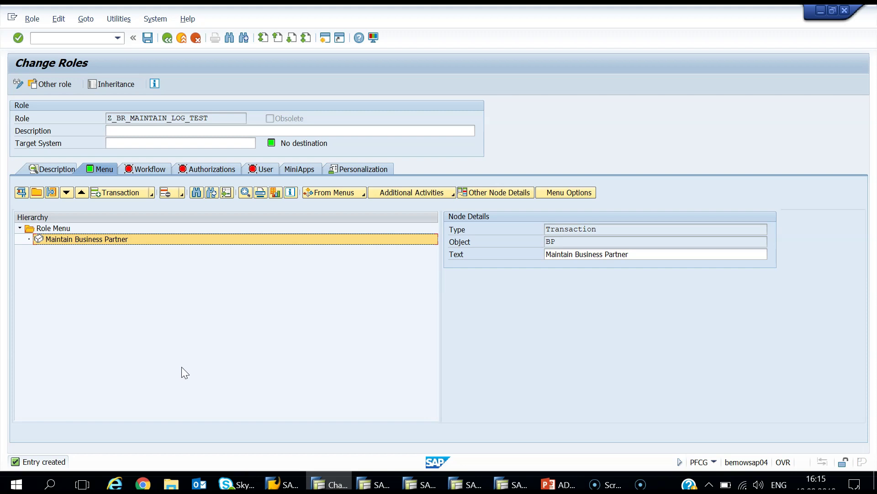
# Step: Open the role's authorization data for editing, saving the role first
pyautogui.click(229, 169)
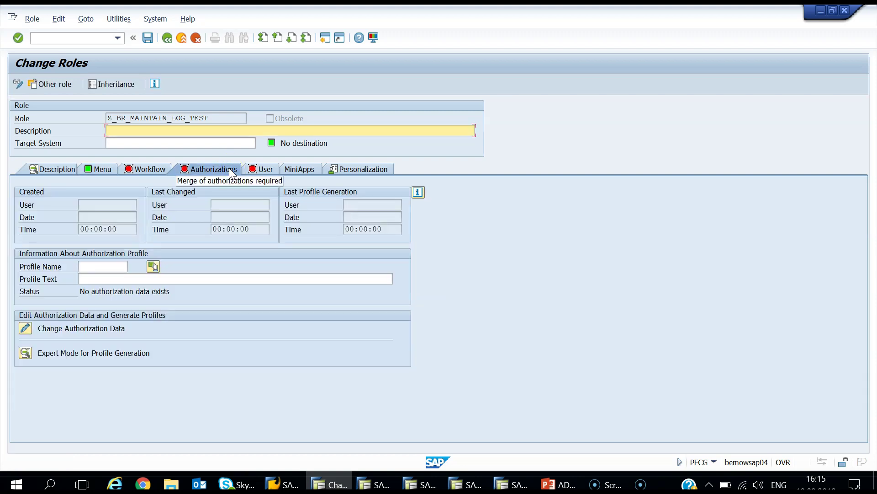
pyautogui.click(26, 328)
pyautogui.click(204, 237)
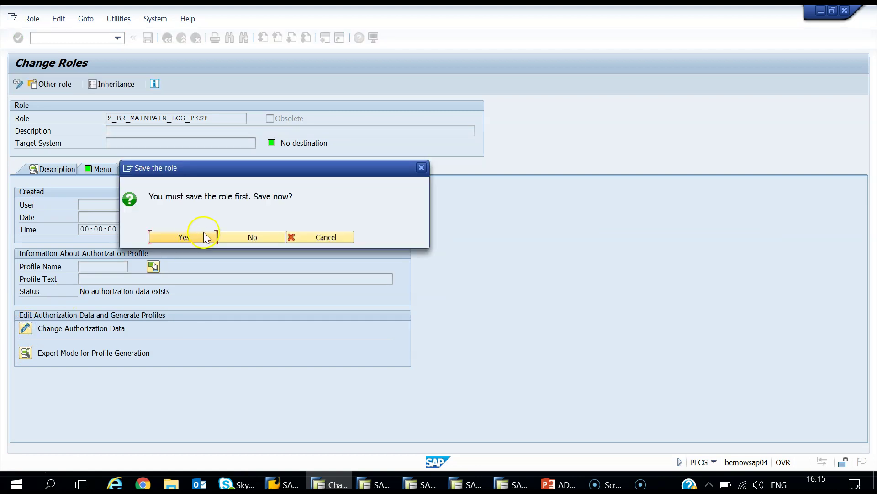
pyautogui.click(364, 359)
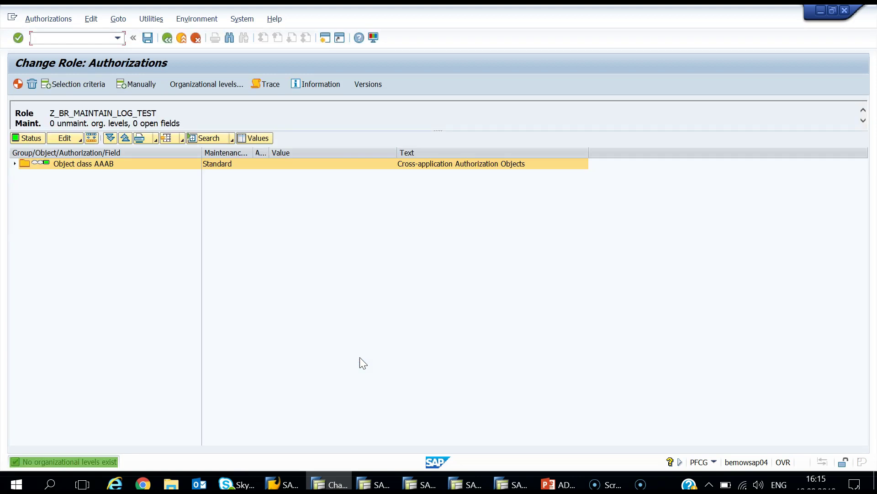
# Step: Expand all authorizations and generate profile T-S9430099 covering transaction BP
pyautogui.click(110, 137)
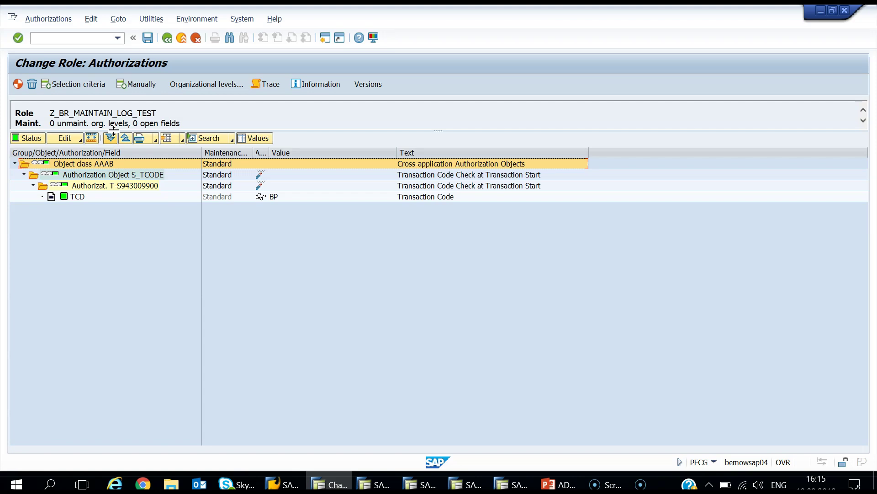
pyautogui.click(19, 83)
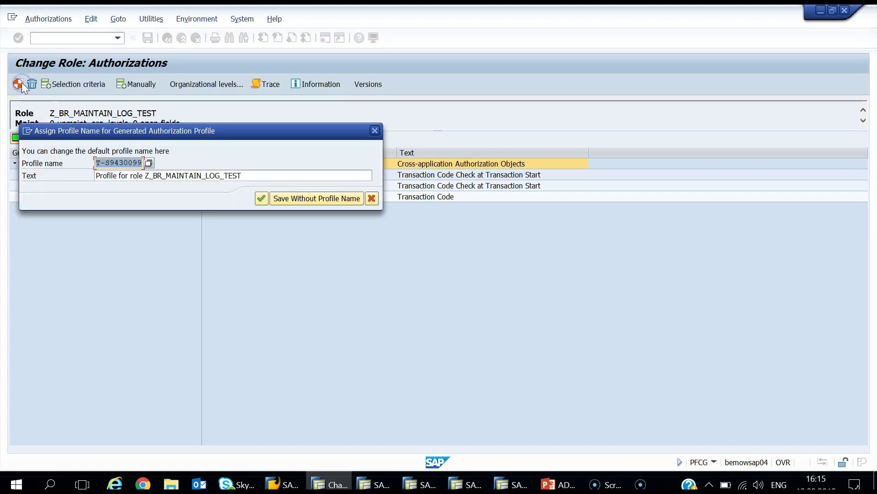
pyautogui.click(262, 198)
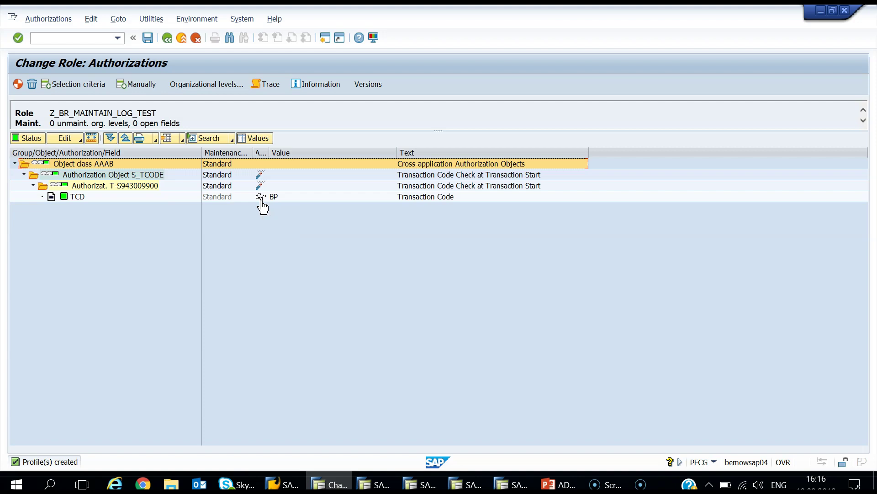
pyautogui.click(168, 38)
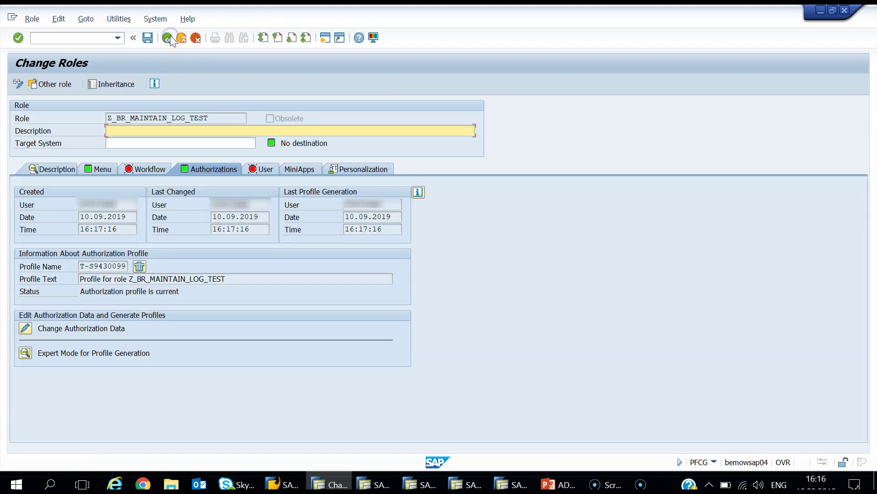
# Step: Assign the test user on the role's User tab and save the role
pyautogui.click(254, 173)
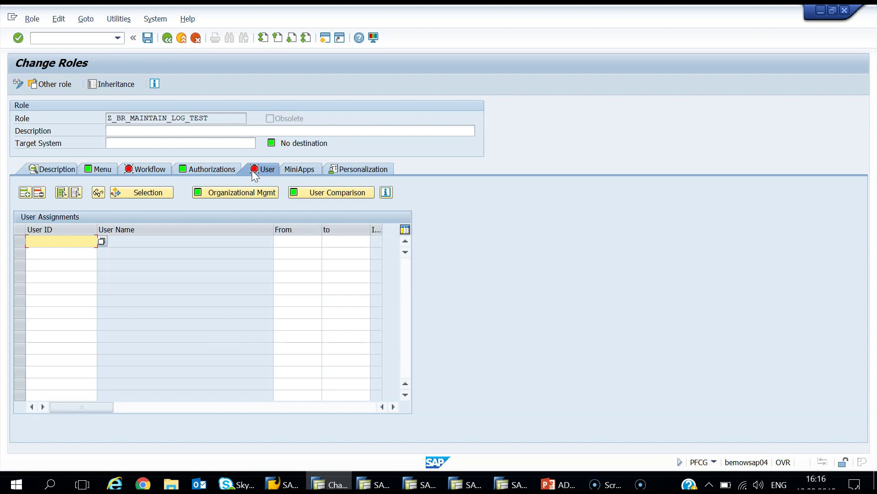
pyautogui.click(46, 241)
pyautogui.write('TE')
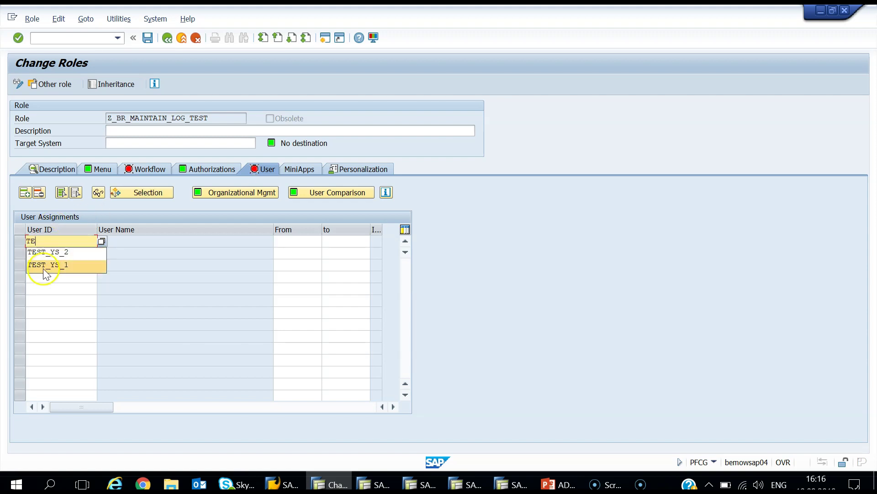
pyautogui.click(46, 252)
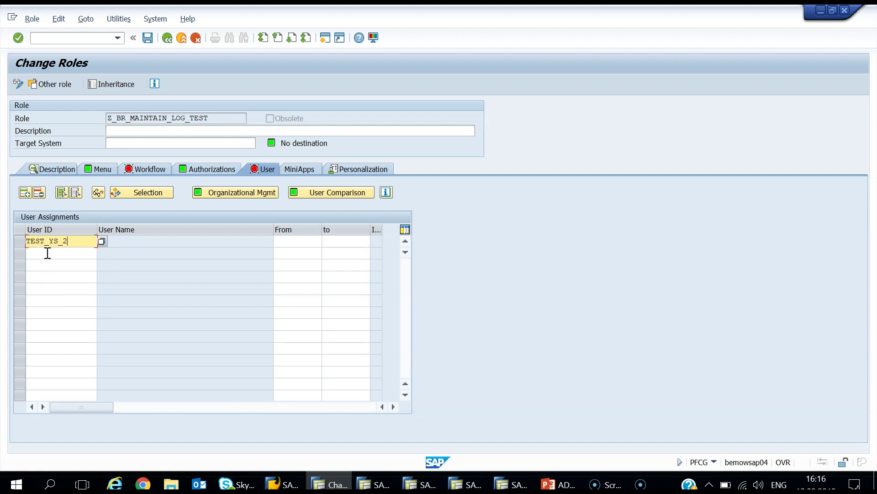
pyautogui.click(19, 39)
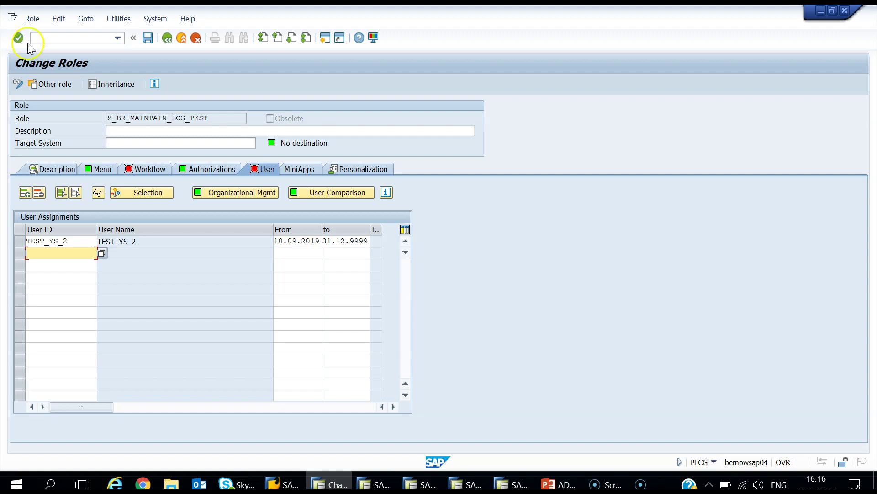
pyautogui.click(148, 38)
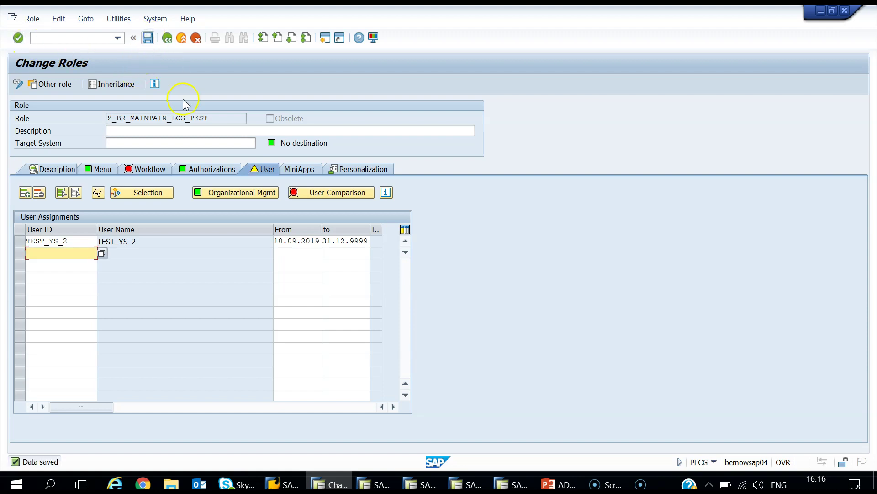
# Step: Run a complete user master comparison and save the role again
pyautogui.click(334, 194)
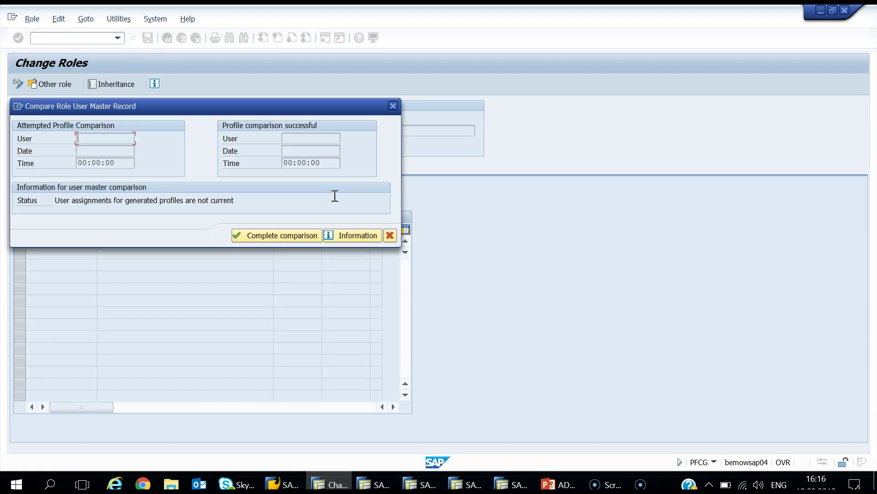
pyautogui.click(306, 235)
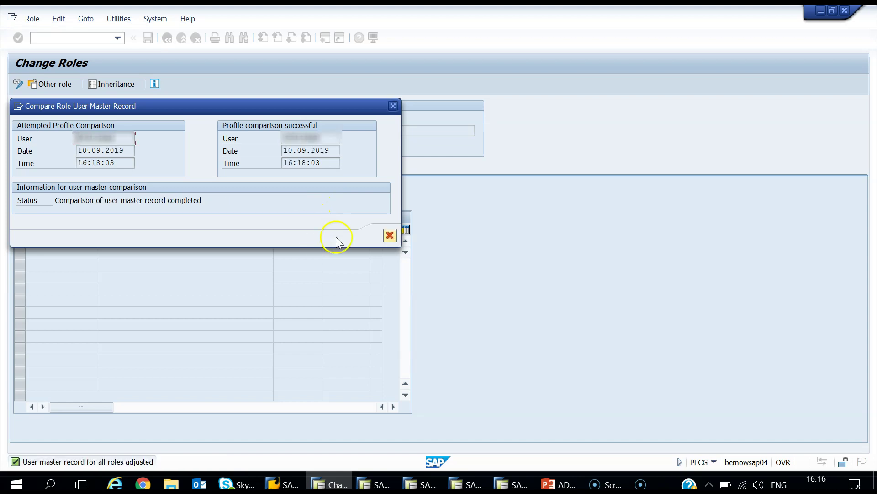
pyautogui.click(390, 235)
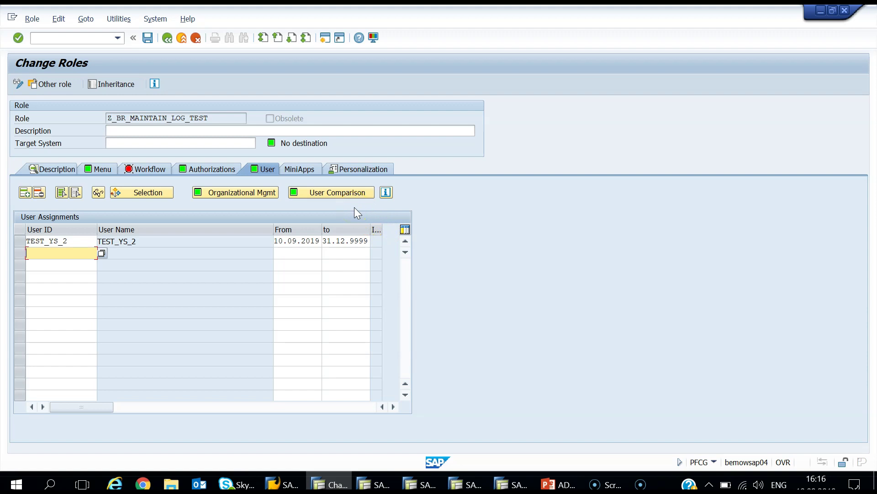
pyautogui.click(147, 38)
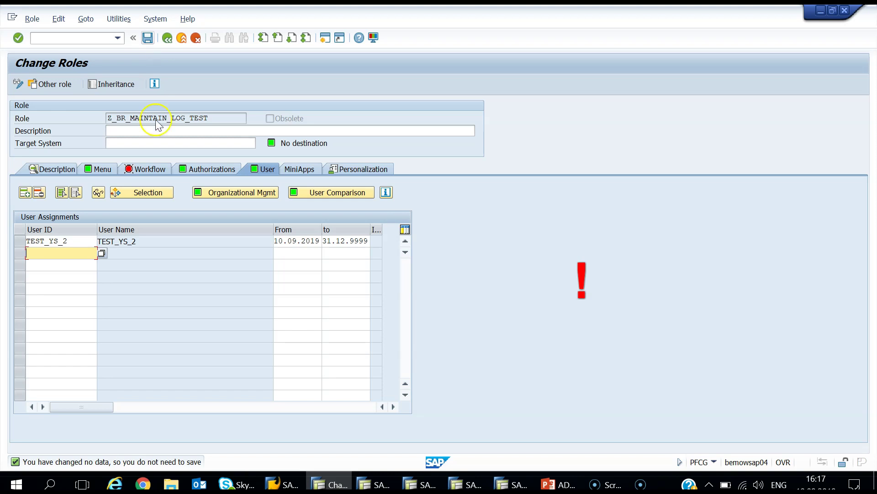
# Step: In the other session, open the test user in SU01 for editing
pyautogui.click(375, 485)
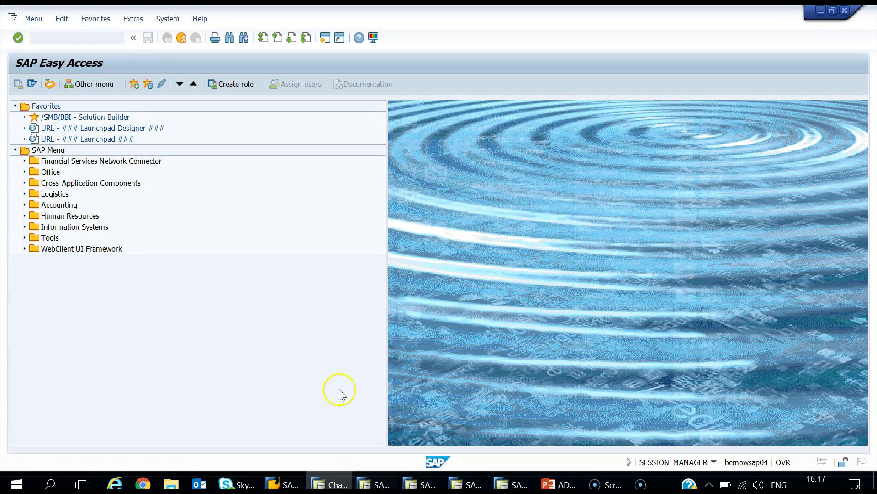
pyautogui.write('SU01')
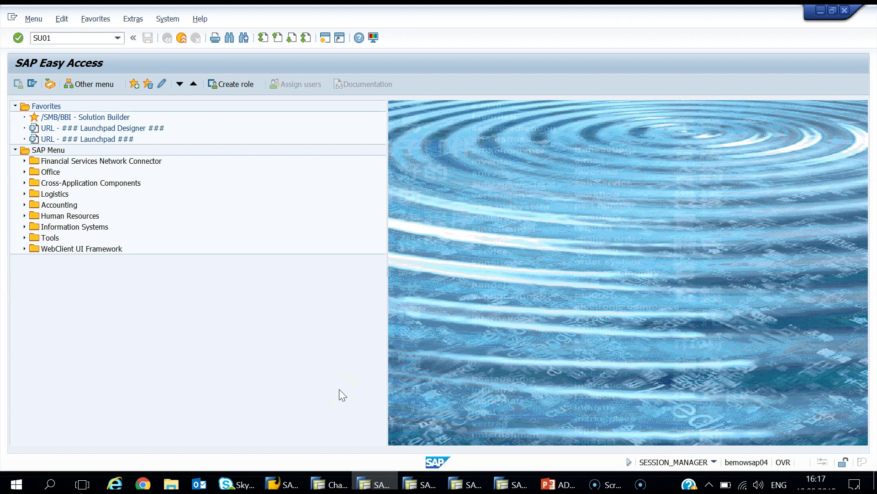
pyautogui.press('Return')
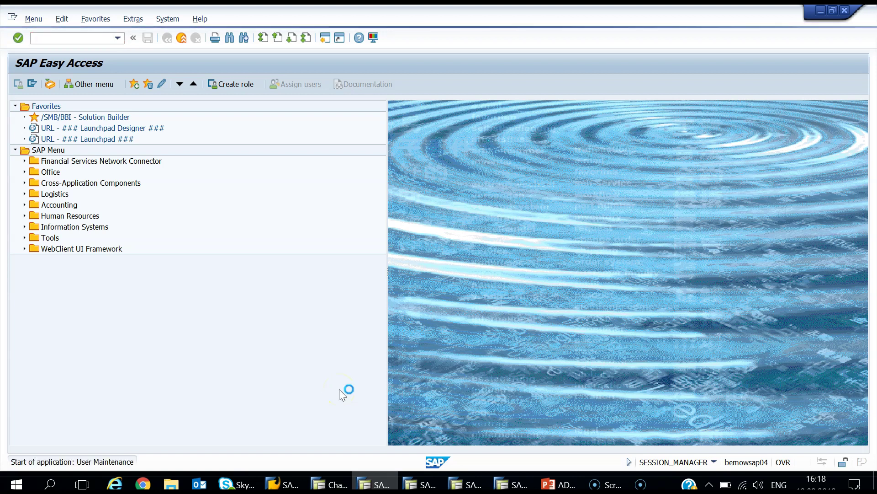
pyautogui.write('TE')
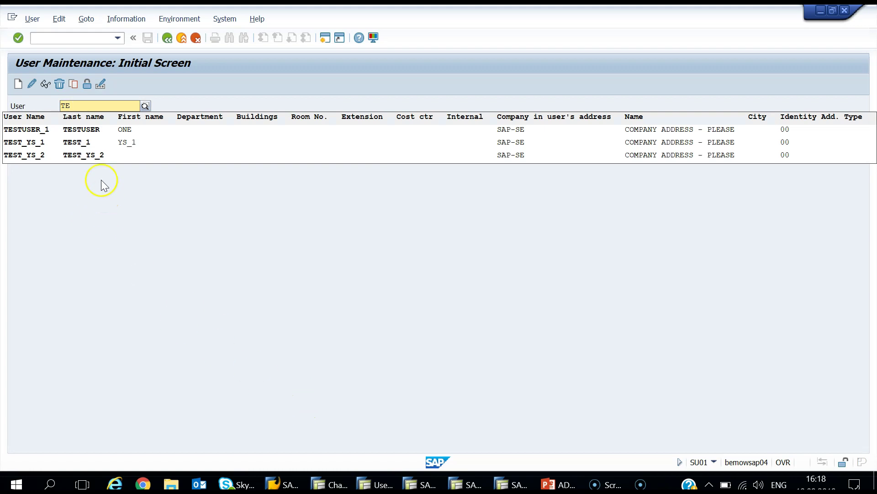
pyautogui.click(100, 157)
pyautogui.click(32, 83)
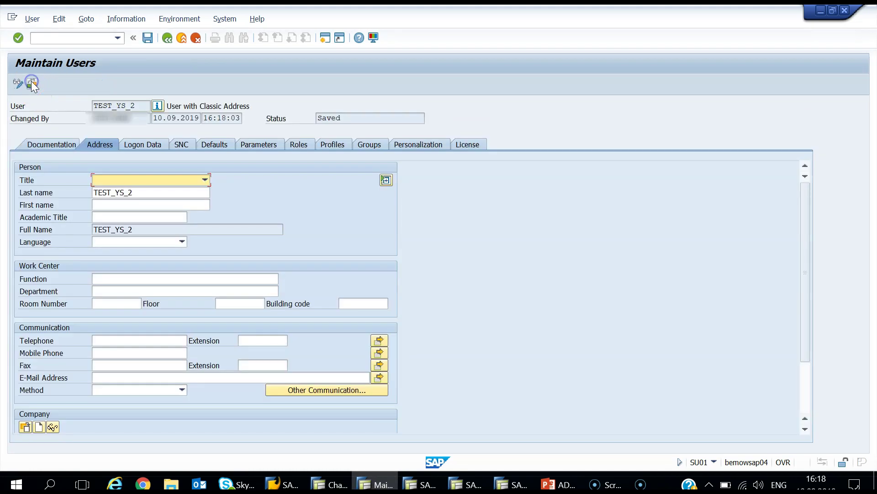
# Step: Review the user's roles Z_BR_MAINTAIN_LOG_TEST and Z_BR_MDM_BP_MAINTAIN_LOG and compare the user master
pyautogui.click(294, 146)
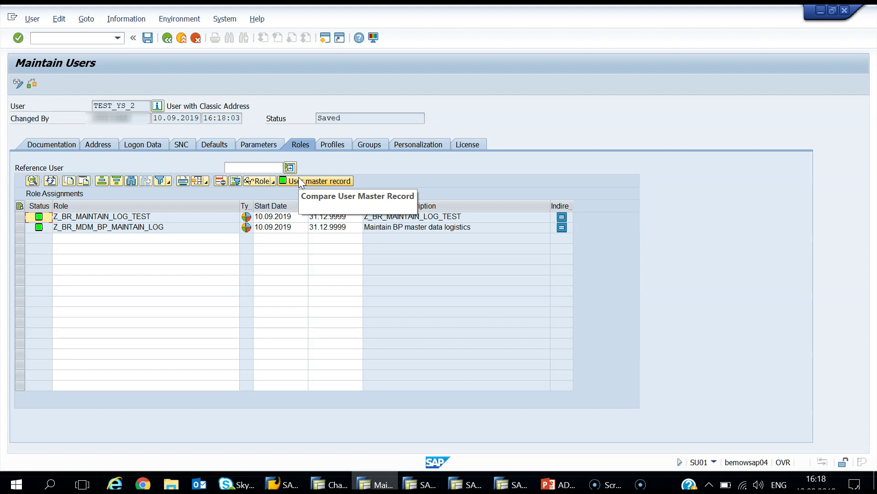
pyautogui.click(302, 180)
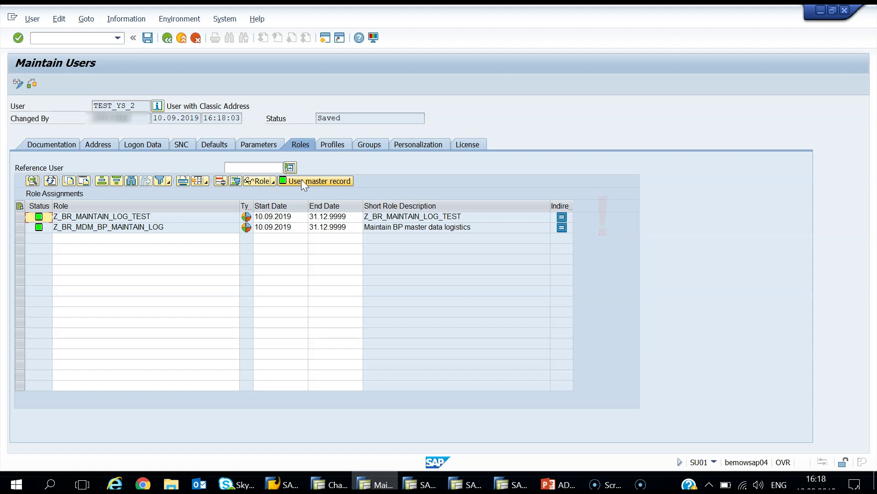
pyautogui.click(435, 483)
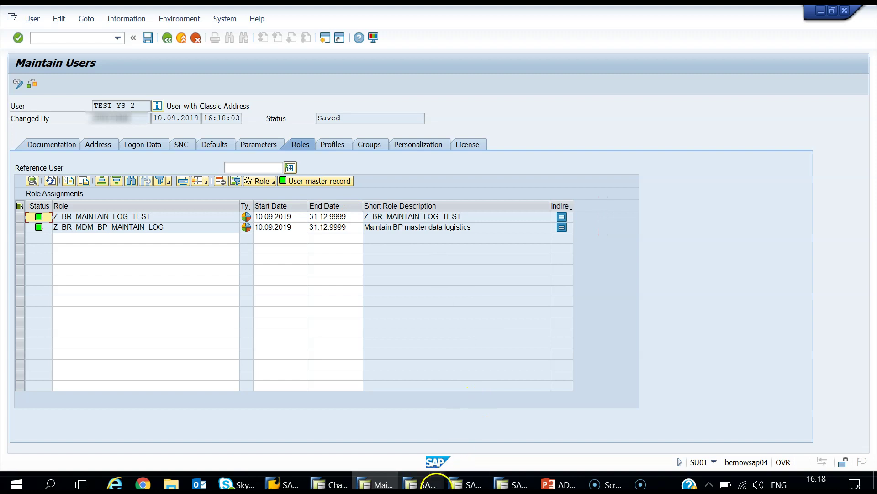
# Step: Start PFCG and enter role Z_BR_MDM_BP_MAINTAIN_LOG, copied from the user's Roles tab
pyautogui.click(430, 485)
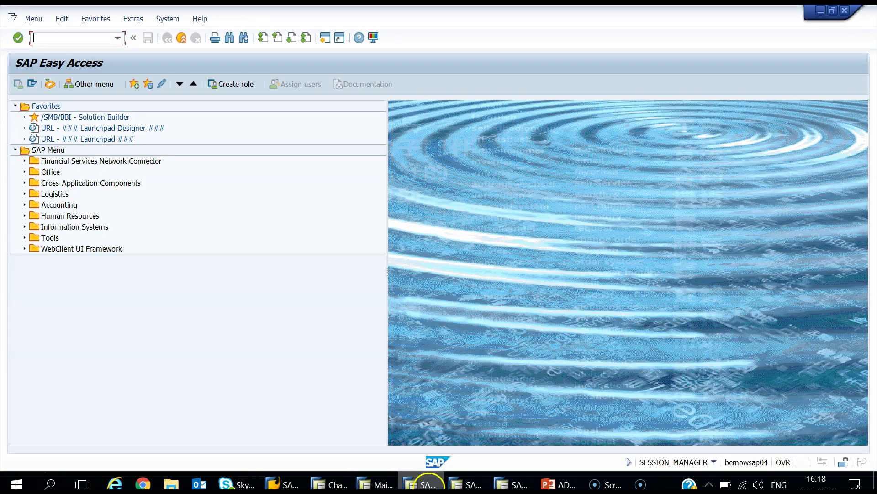
pyautogui.write('PFCG')
pyautogui.press('Return')
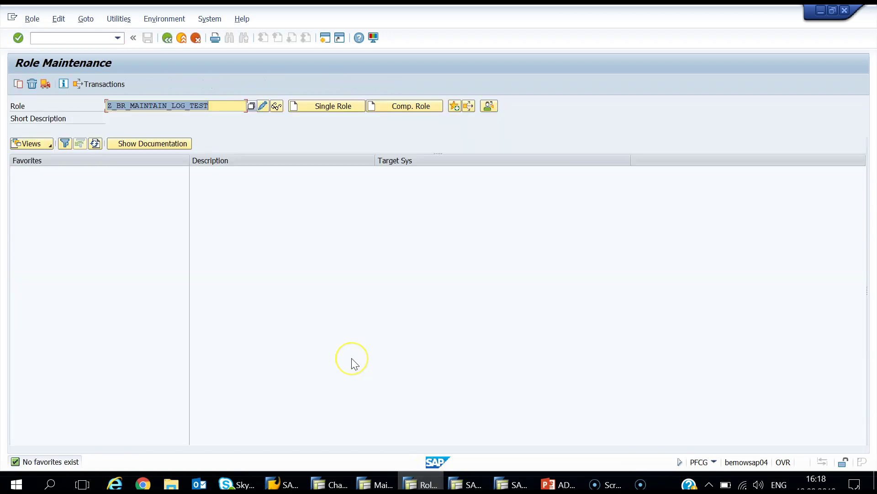
pyautogui.press('BackSpace')
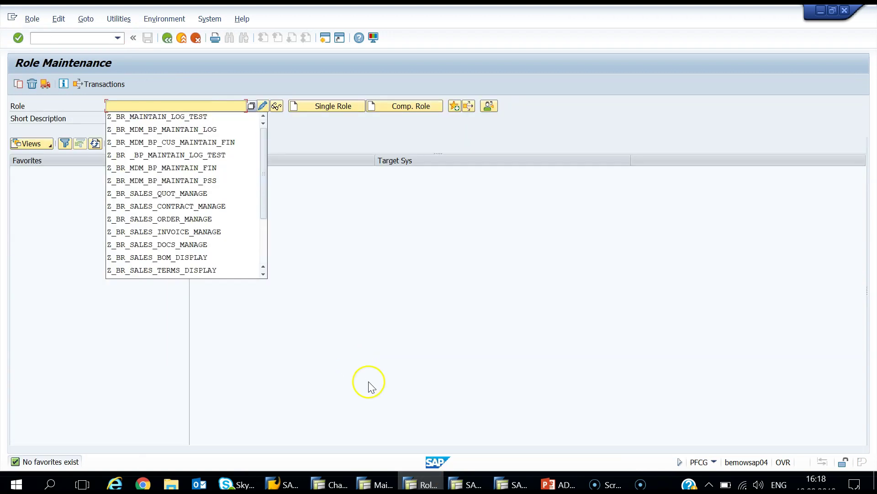
pyautogui.click(382, 482)
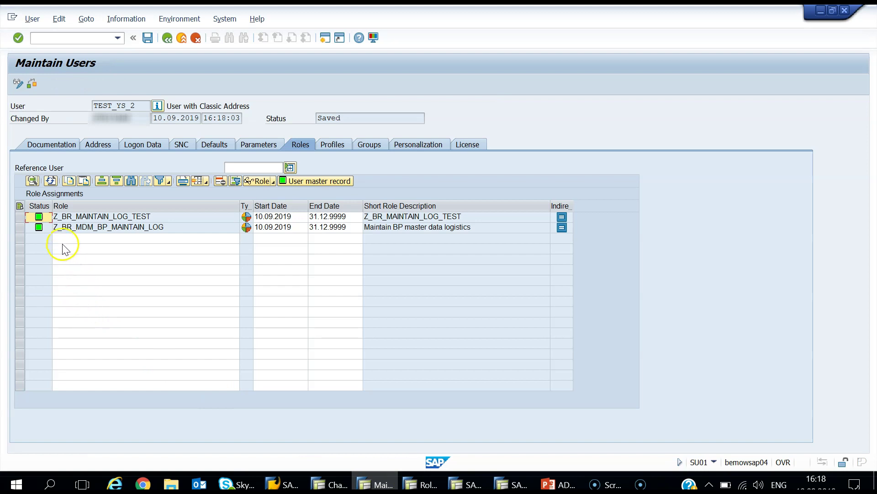
pyautogui.click(65, 228)
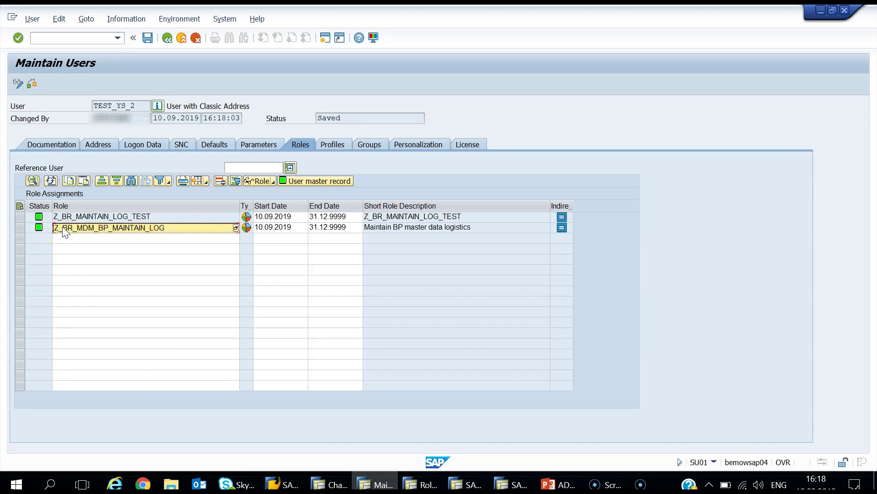
pyautogui.click(167, 38)
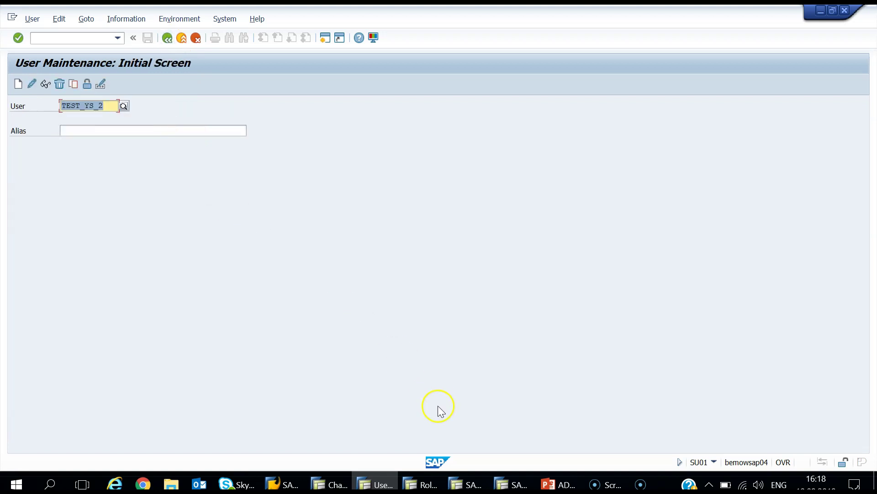
pyautogui.click(422, 483)
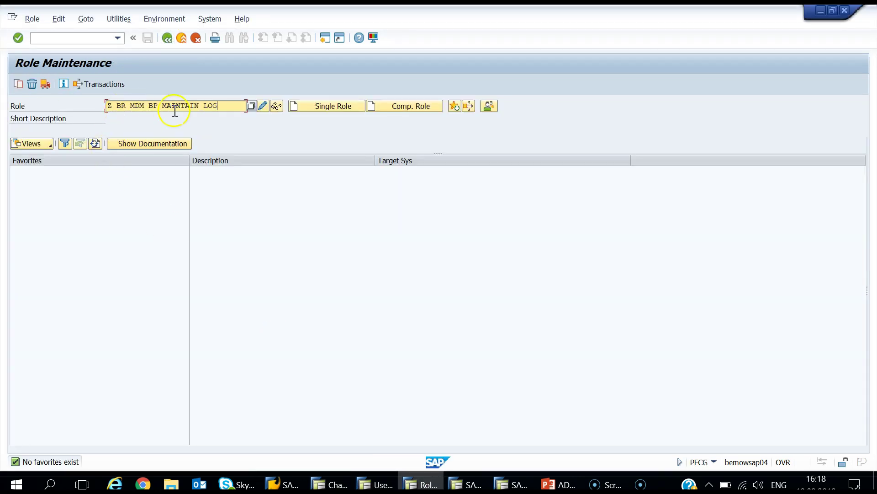
# Step: Delete the test user's row from Z_BR_MDM_BP_MAINTAIN_LOG's User tab and save the role
pyautogui.click(263, 107)
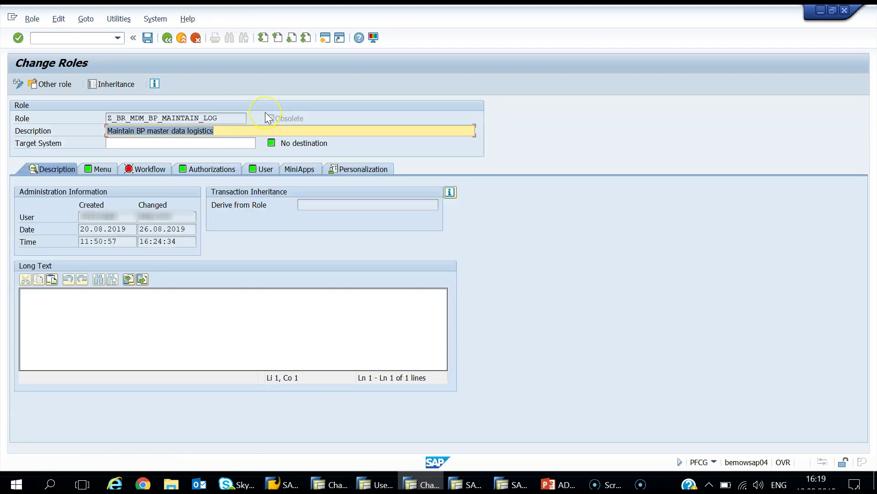
pyautogui.click(270, 167)
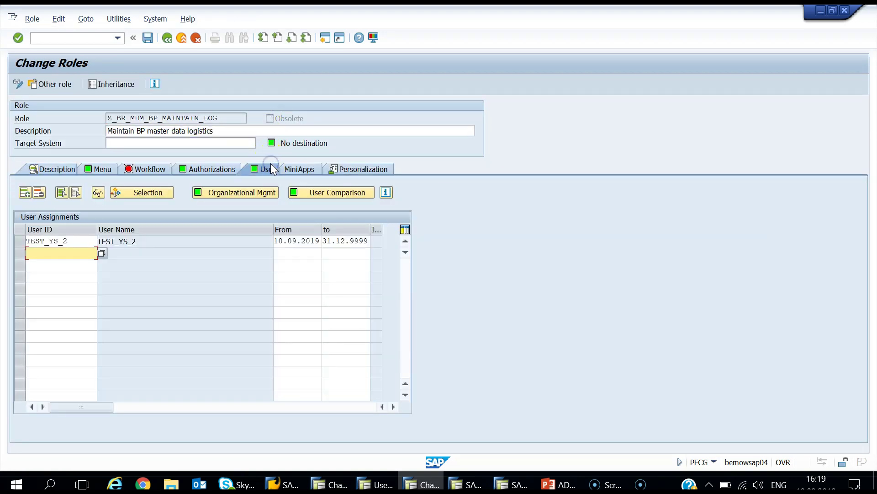
pyautogui.click(238, 273)
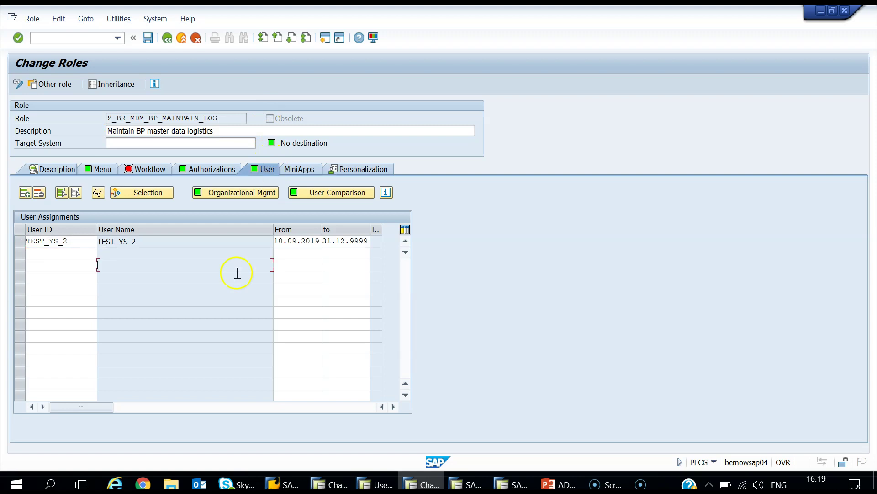
pyautogui.click(21, 242)
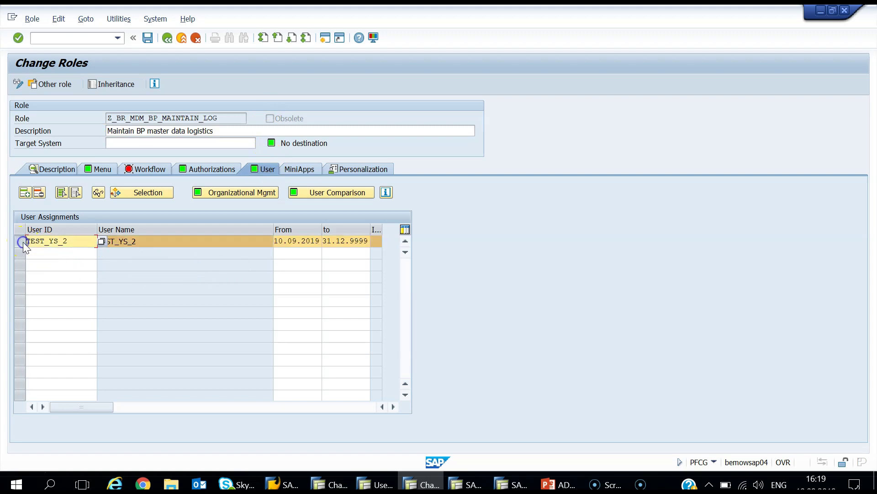
pyautogui.click(39, 194)
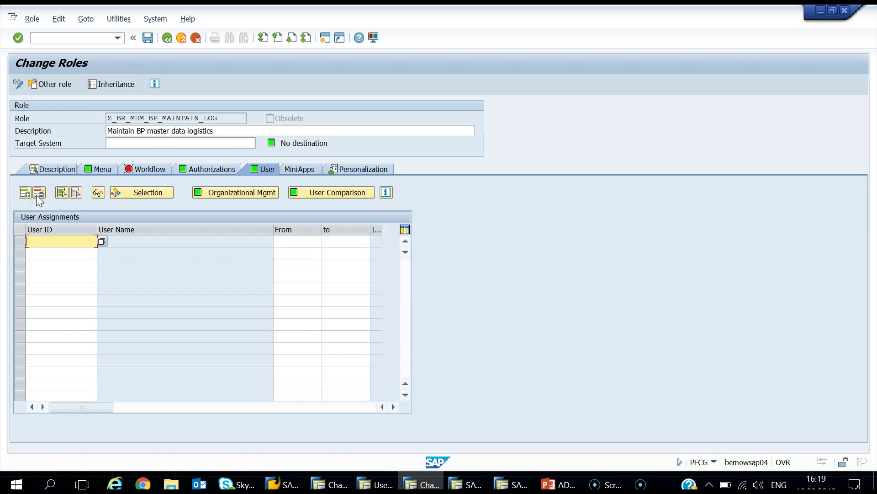
pyautogui.click(146, 38)
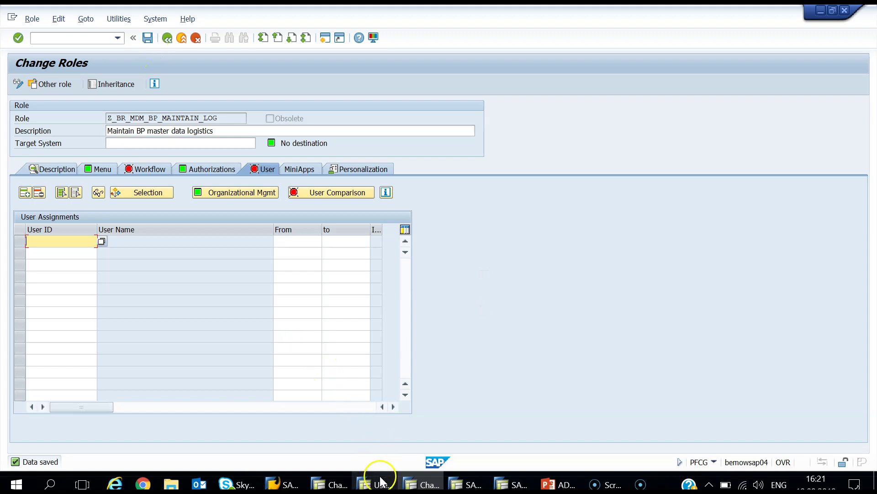
pyautogui.click(380, 482)
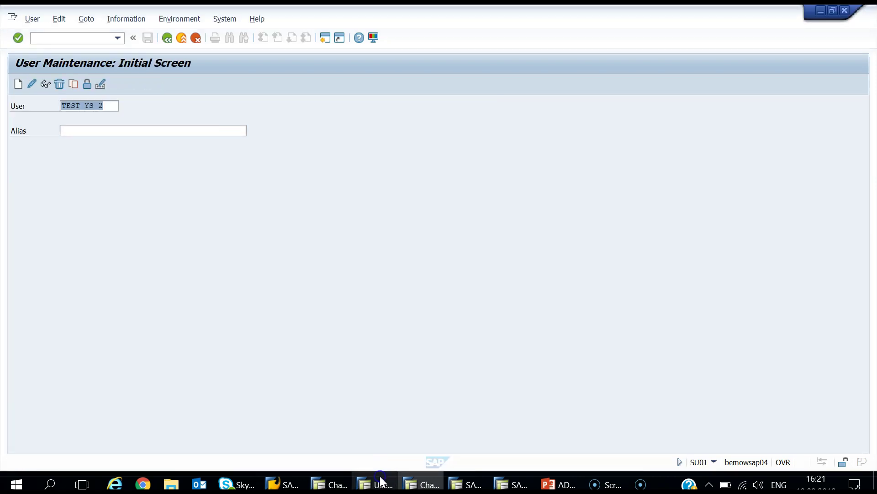
# Step: Check the test user's Roles and Profiles tabs in SU01 change mode
pyautogui.click(31, 86)
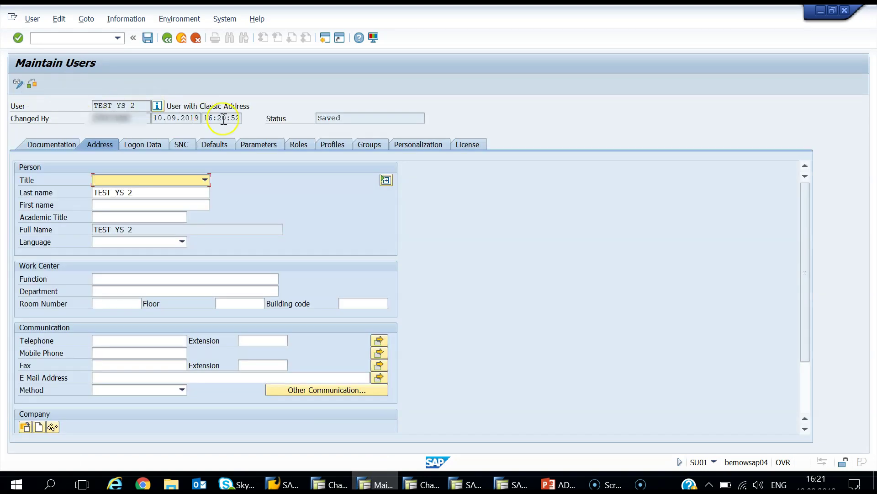
pyautogui.click(300, 146)
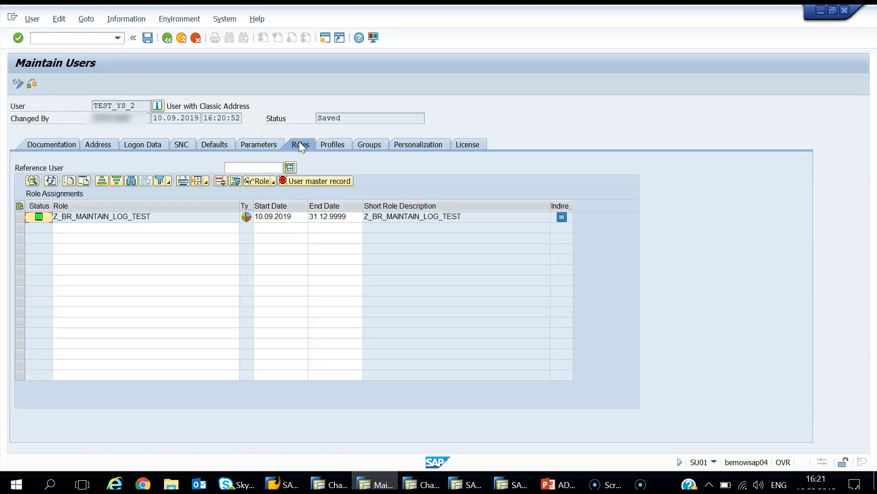
pyautogui.click(309, 161)
pyautogui.click(322, 146)
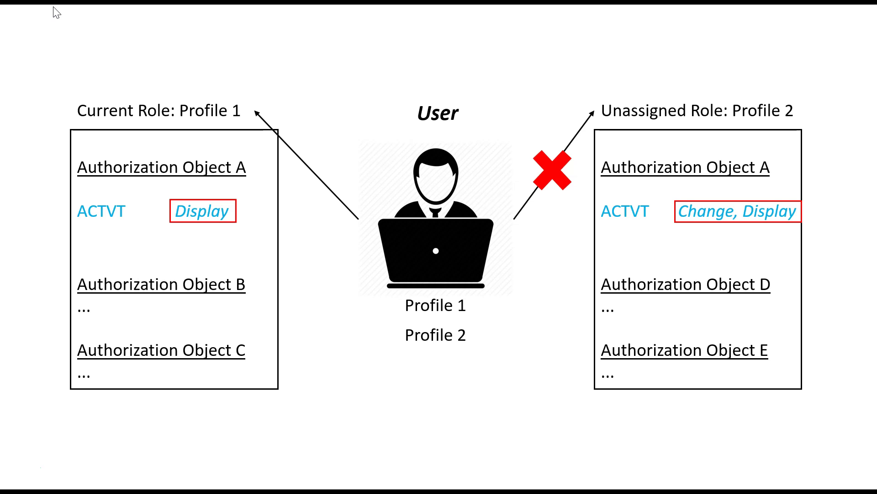
# Step: Advance the slide animation so Profile 2 is outlined in red
pyautogui.click(53, 6)
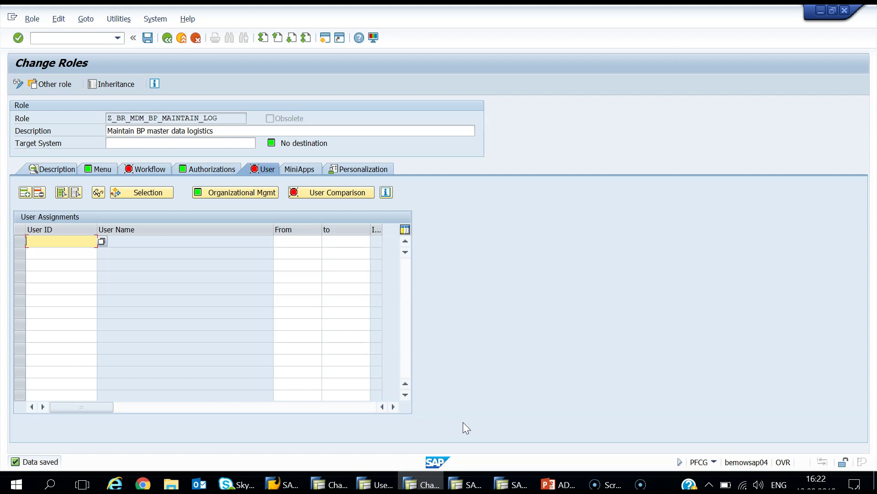
# Step: Run a complete user comparison for Z_BR_MDM_BP_MAINTAIN_LOG and save the role
pyautogui.click(332, 193)
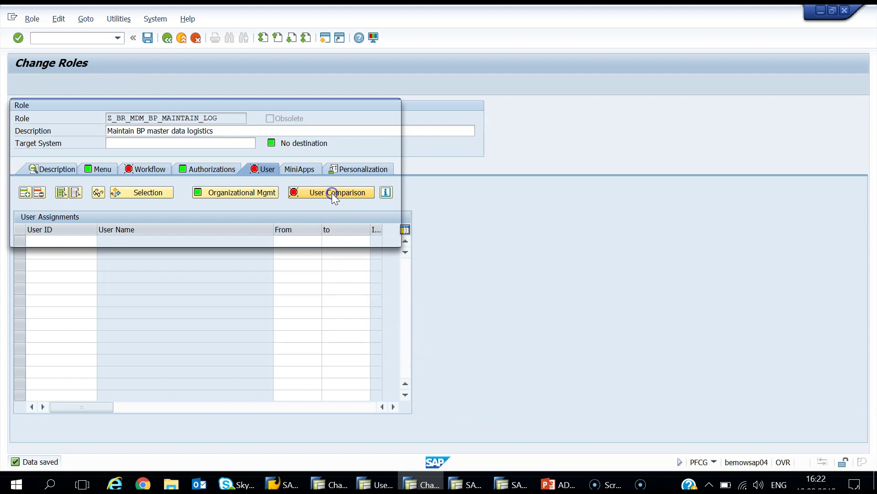
pyautogui.click(303, 238)
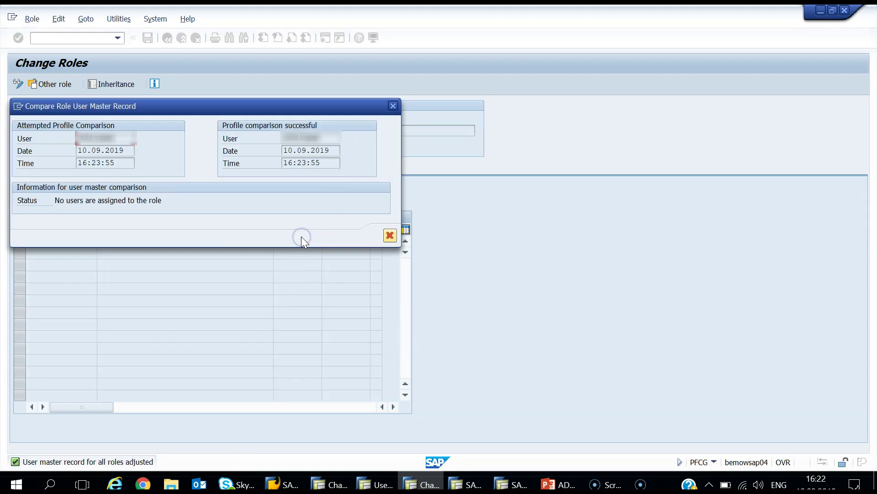
pyautogui.click(389, 236)
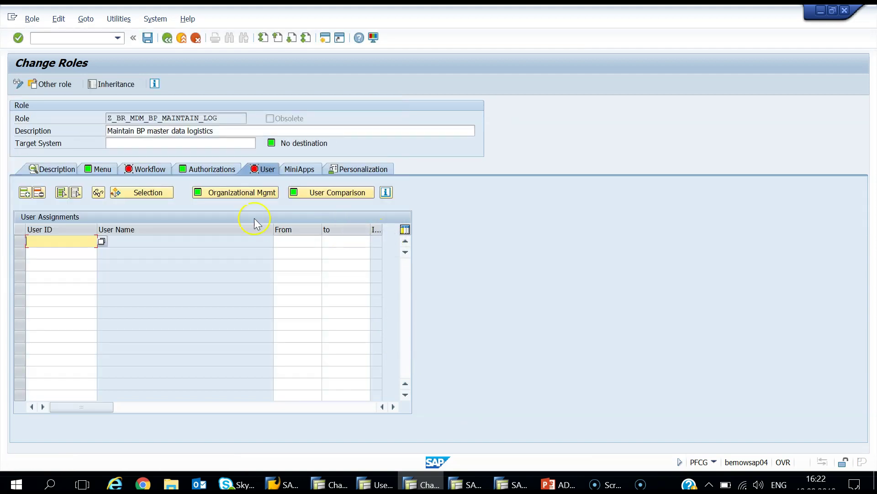
pyautogui.click(146, 39)
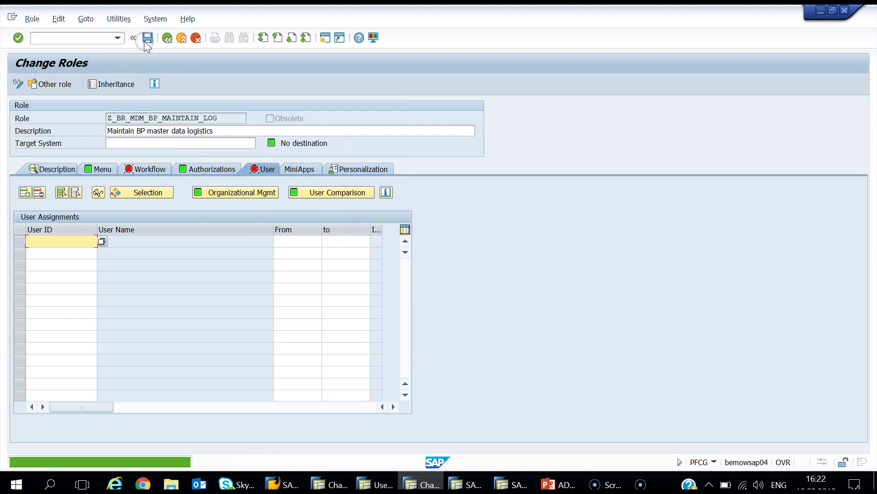
# Step: Recheck the test user's profiles in SU01, now only T-S9430099
pyautogui.click(375, 484)
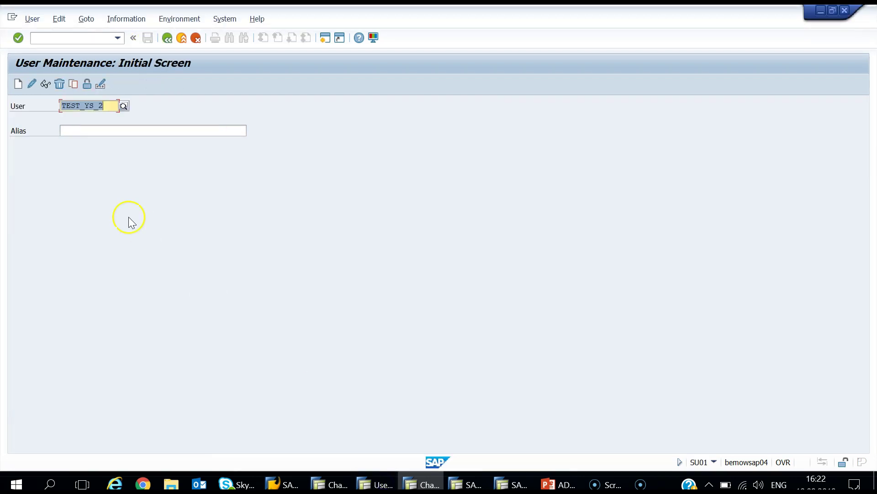
pyautogui.click(31, 84)
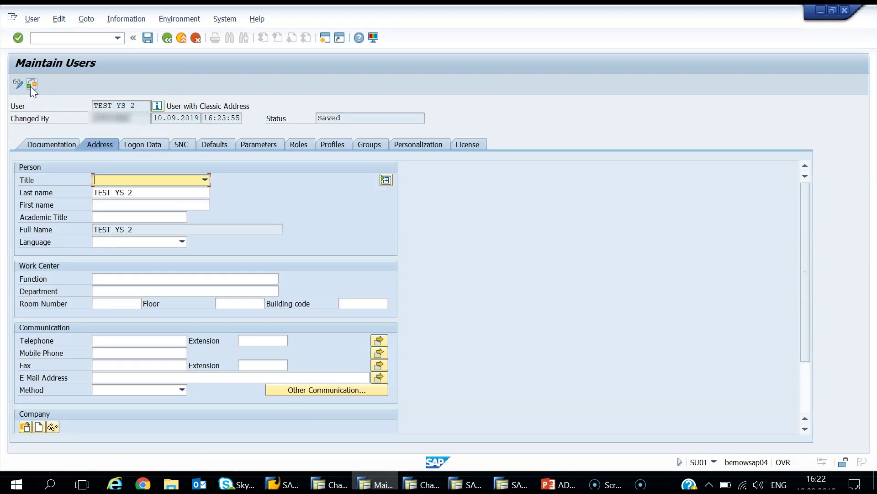
pyautogui.click(329, 145)
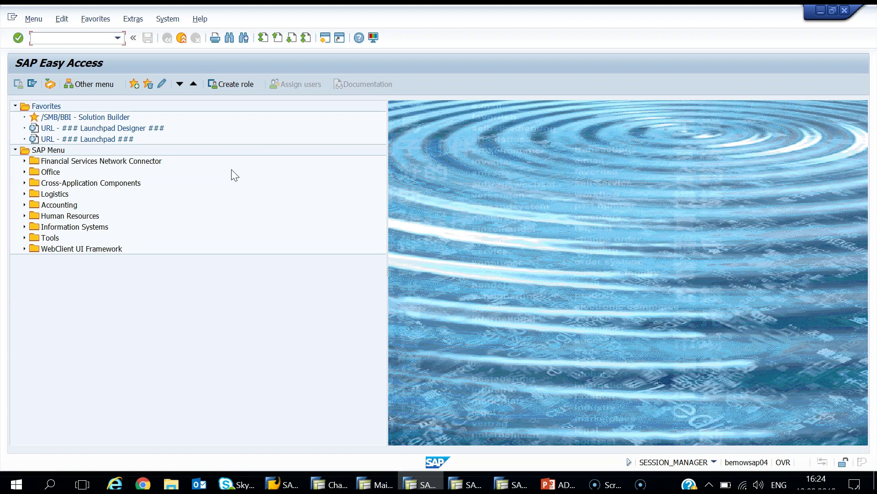
# Step: Confirm role Z_BR_MAINTAIN_LOG_TEST includes transaction BP and user TEST_YS_2, then show the SAP Logon list
pyautogui.click(342, 484)
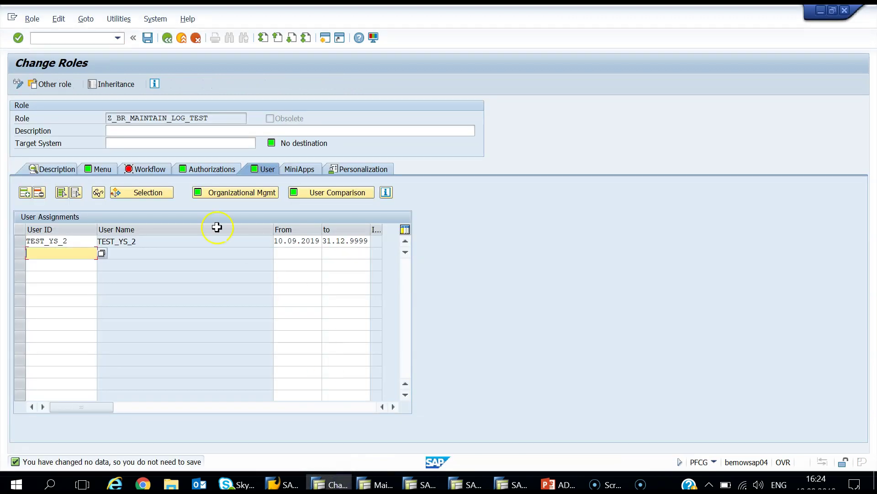
pyautogui.click(96, 168)
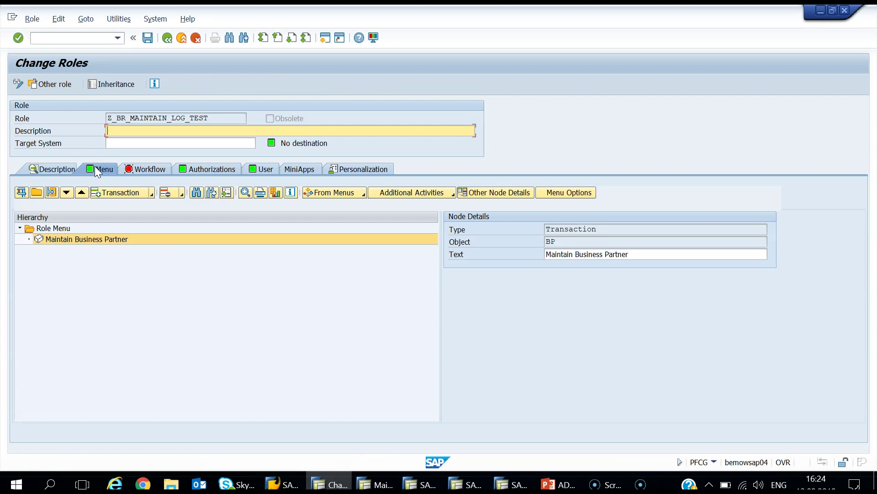
pyautogui.click(253, 172)
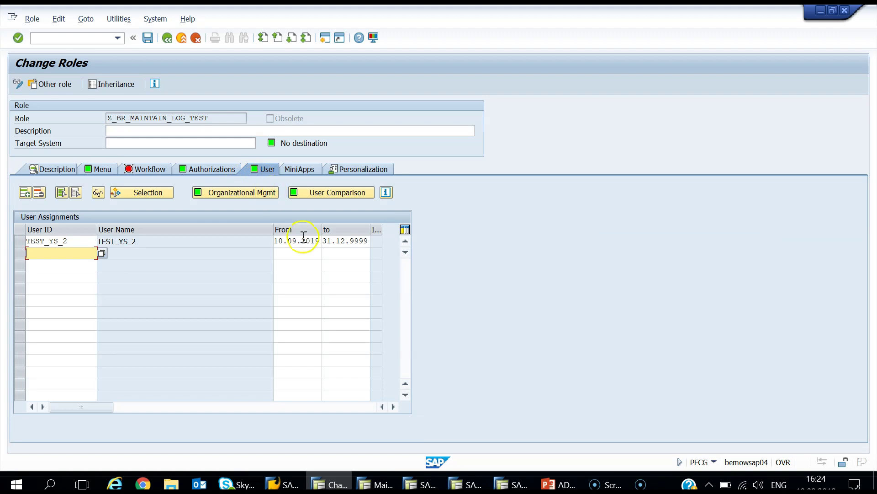
pyautogui.click(283, 484)
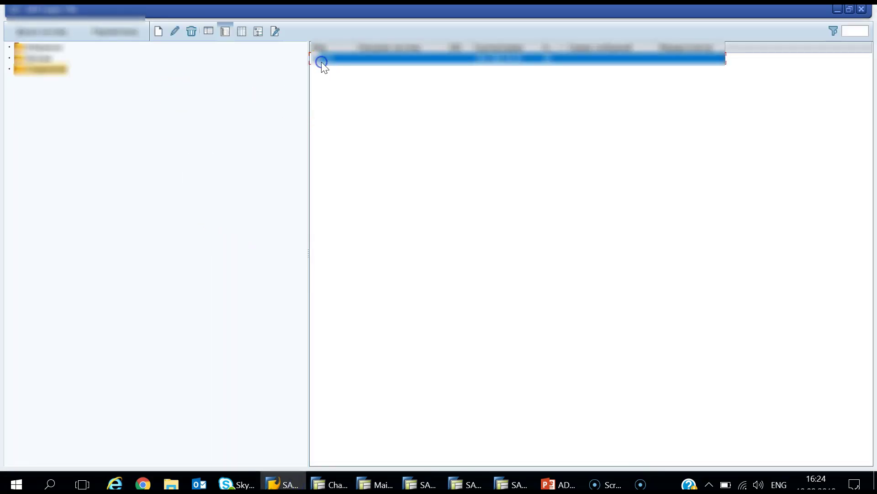
# Step: Log on to the system as TEST_YS_2 with the test user's password and launch Maintain Business Partner
pyautogui.doubleClick(322, 59)
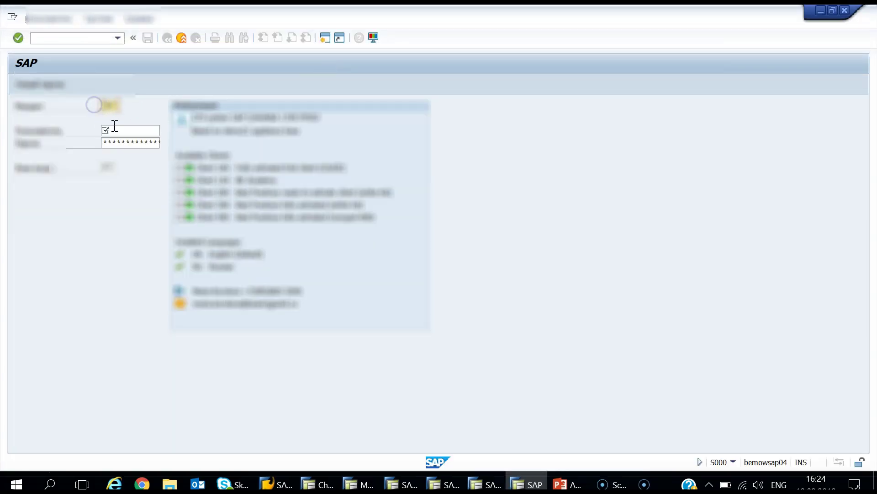
pyautogui.click(129, 141)
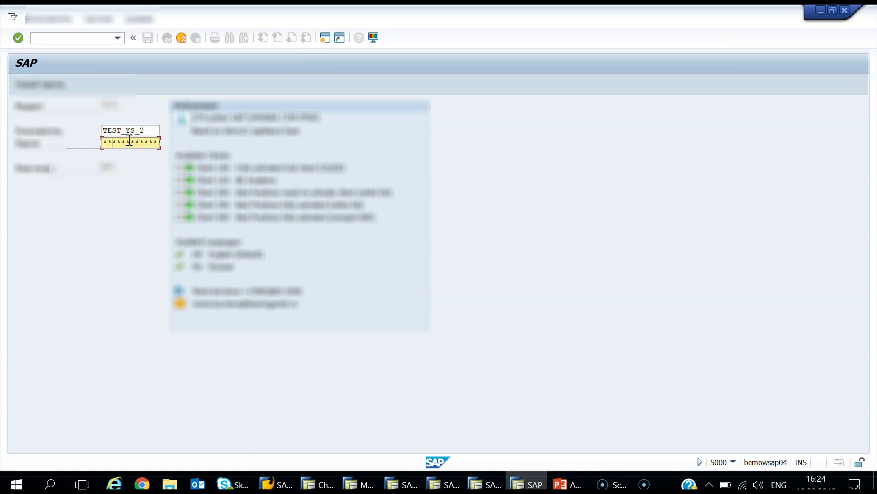
pyautogui.press('Tab')
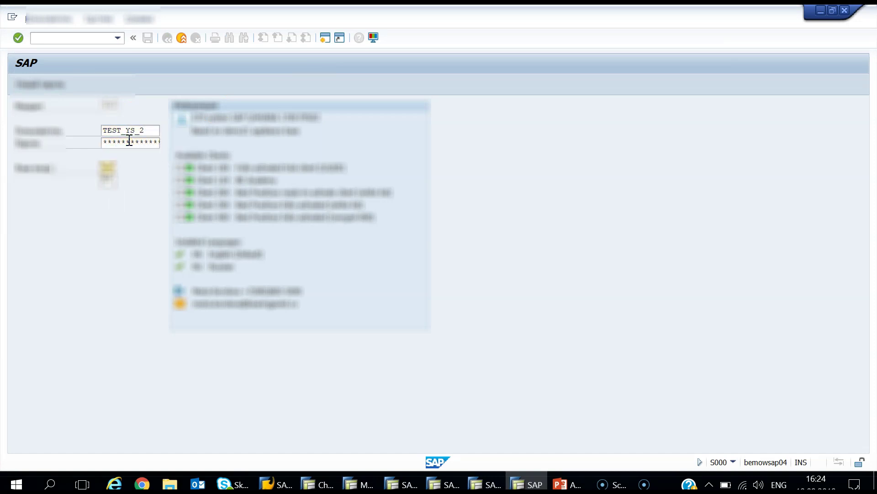
pyautogui.press('Return')
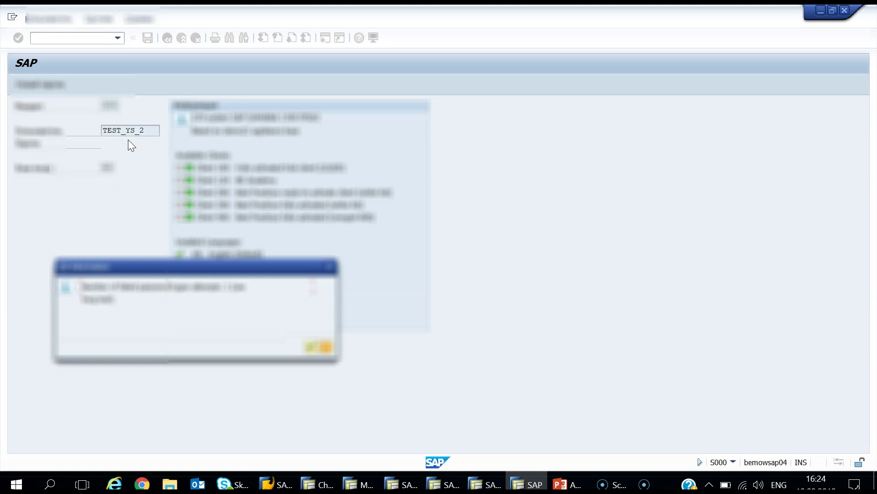
pyautogui.press('Return')
pyautogui.doubleClick(105, 128)
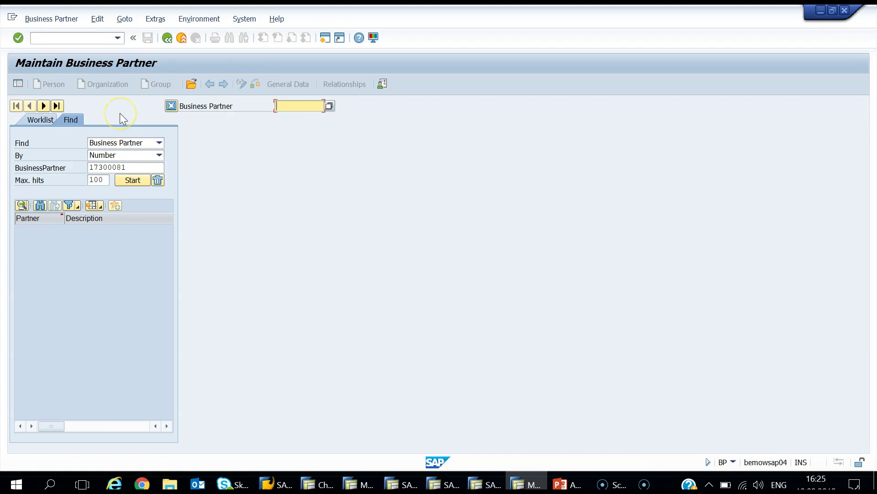
# Step: Search for and open business partner BLA BLA (1000010), which fails with the no-authorization-to-display error
pyautogui.click(70, 19)
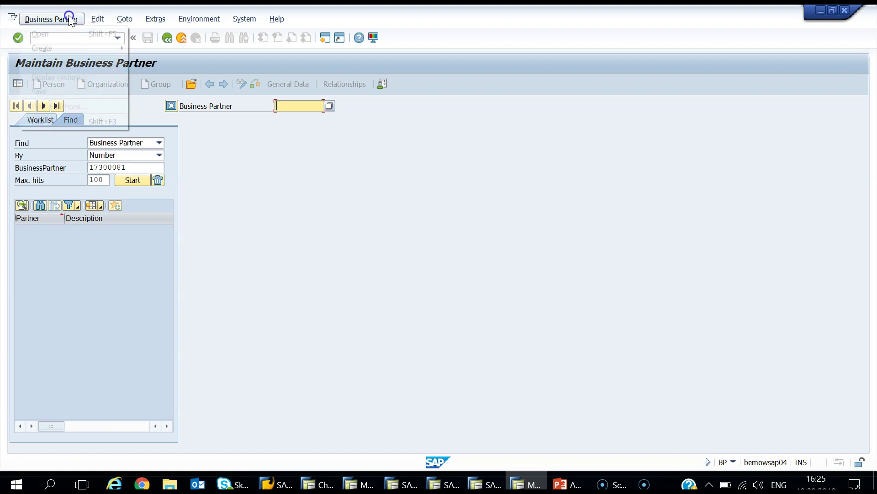
pyautogui.click(72, 33)
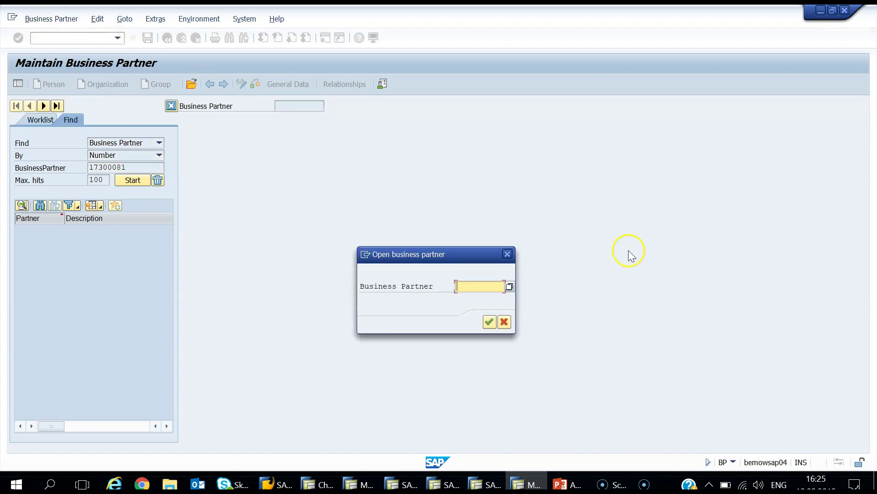
pyautogui.click(509, 287)
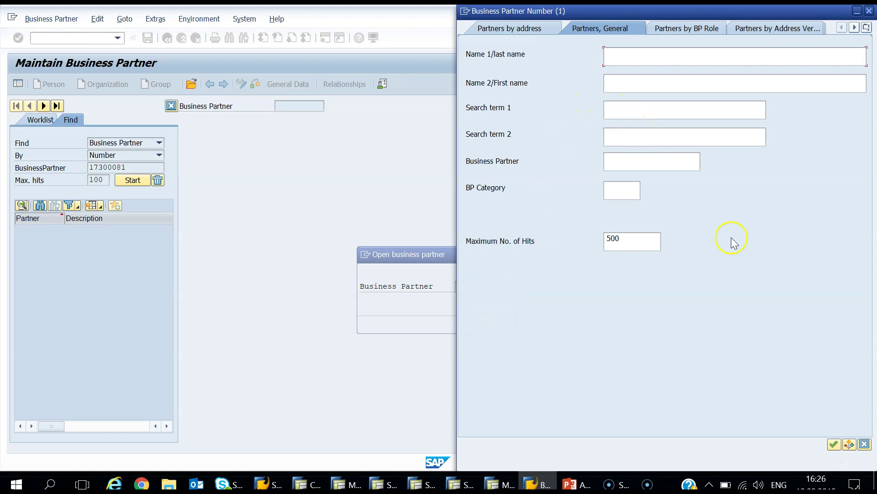
pyautogui.click(834, 443)
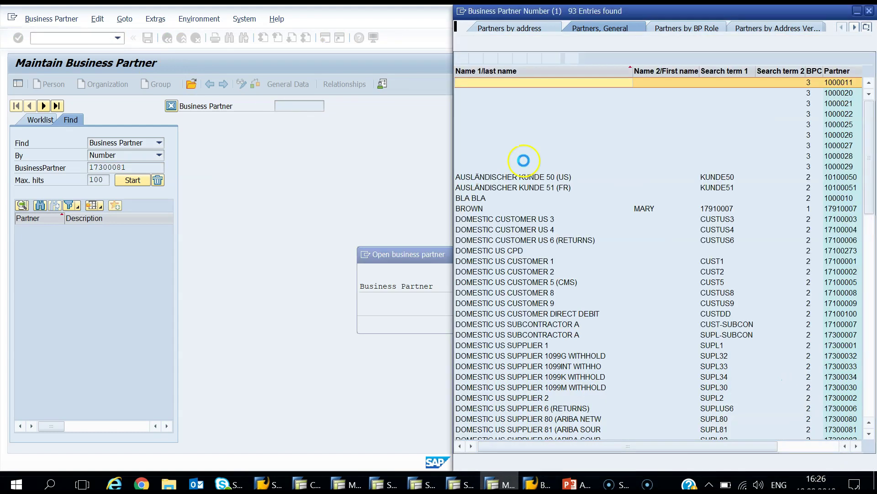
pyautogui.doubleClick(556, 199)
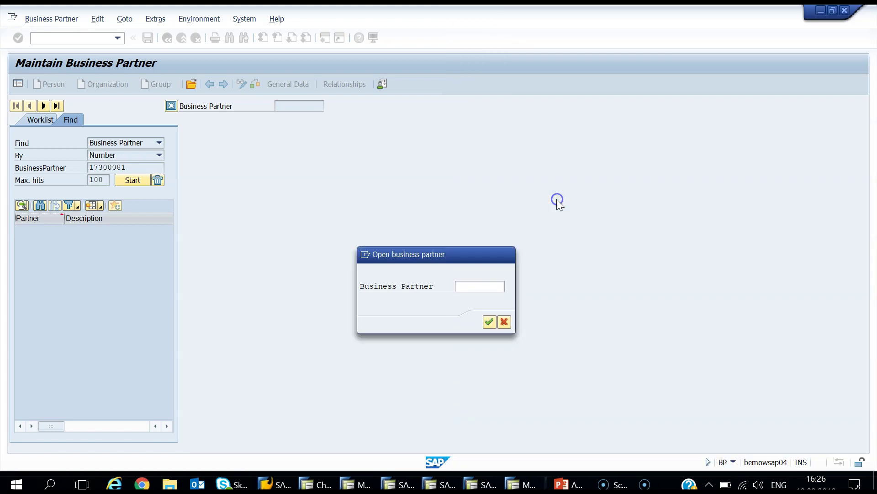
pyautogui.click(490, 321)
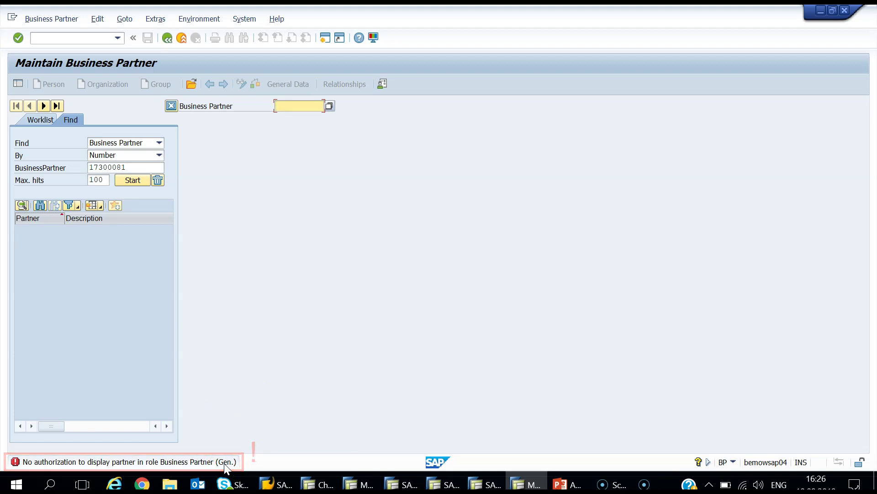
pyautogui.click(369, 337)
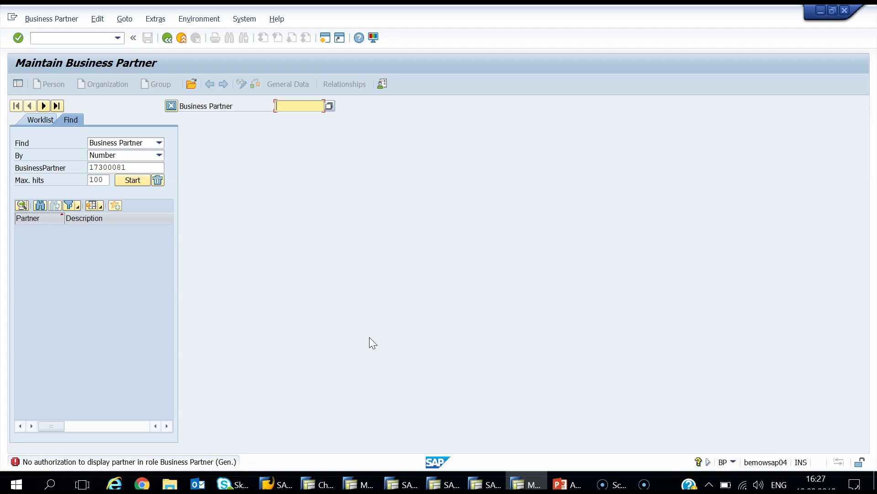
# Step: Run SU53 for user TEST_YS_2 to list its failed checks on B_BUPA_RLT and F_KNA1_GEN
pyautogui.click(402, 483)
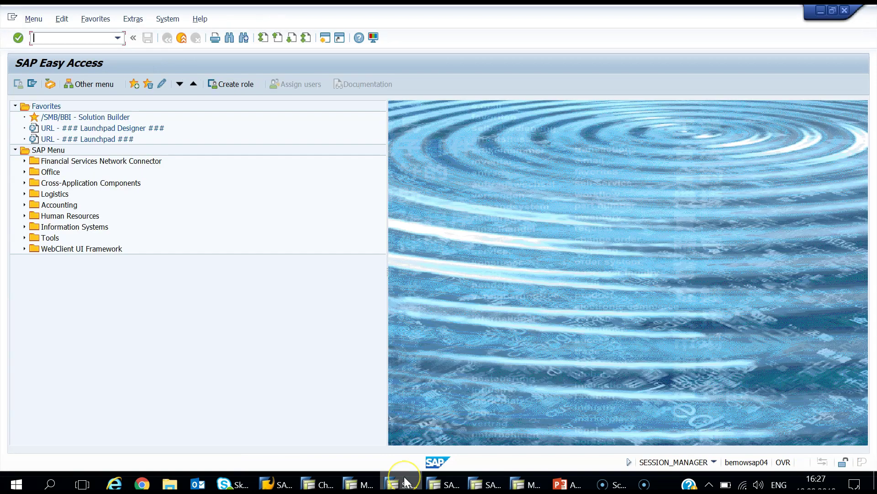
pyautogui.write('su53')
pyautogui.press('Return')
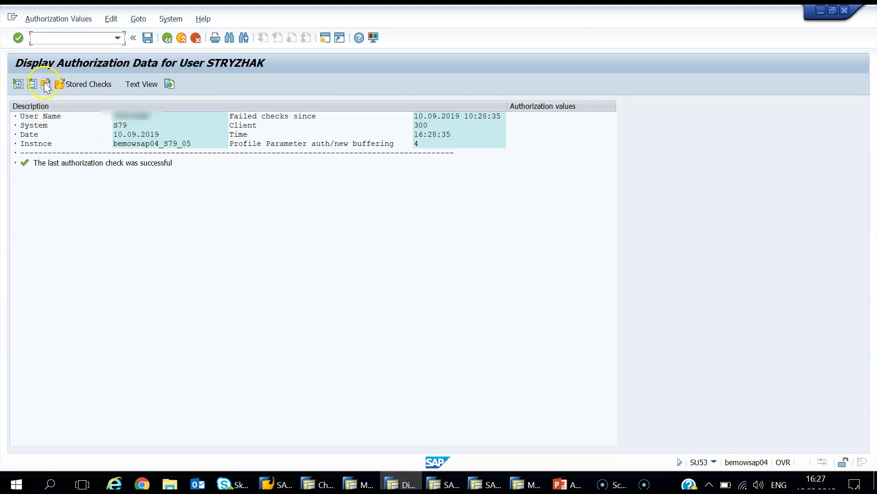
pyautogui.click(45, 84)
pyautogui.click(188, 226)
pyautogui.write('te')
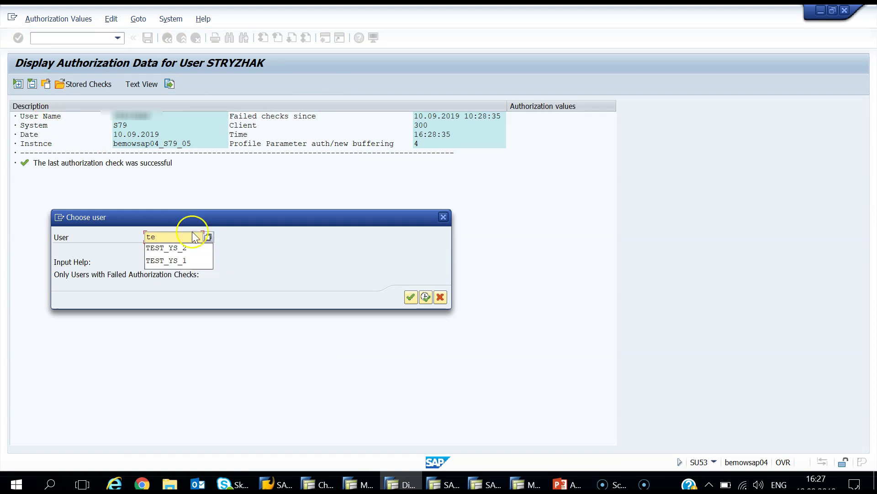
pyautogui.click(197, 245)
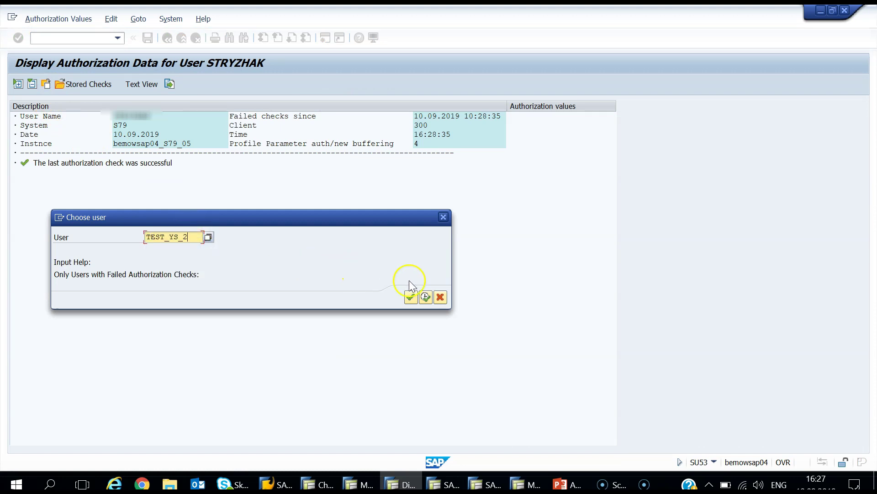
pyautogui.click(425, 297)
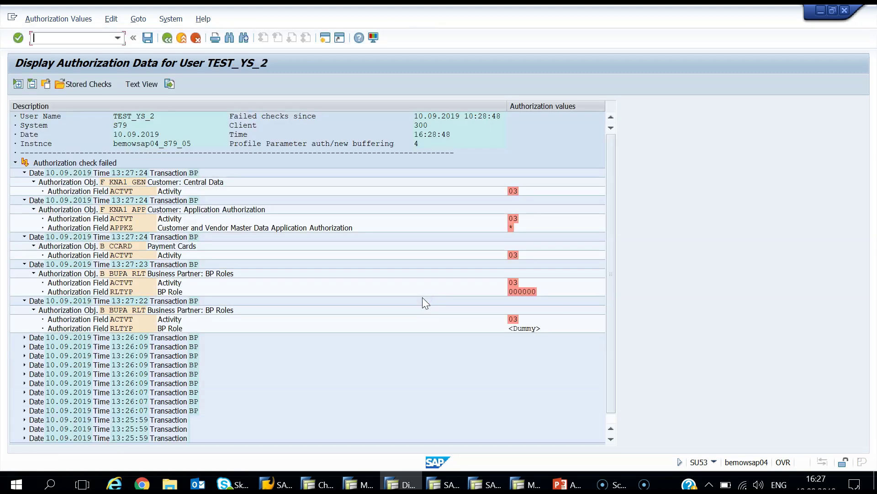
pyautogui.click(350, 370)
# Step: Open Z_BR_MAINTAIN_LOG_TEST's authorization data for change and start inserting objects manually
pyautogui.click(319, 483)
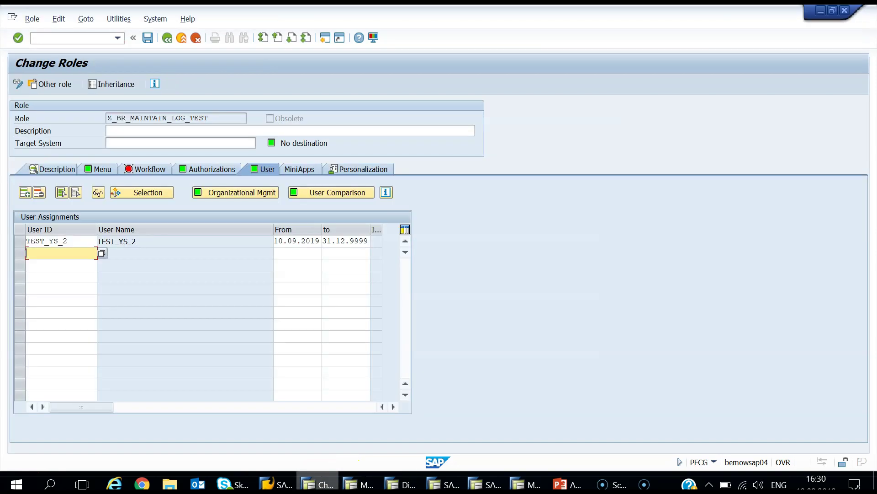
pyautogui.click(189, 173)
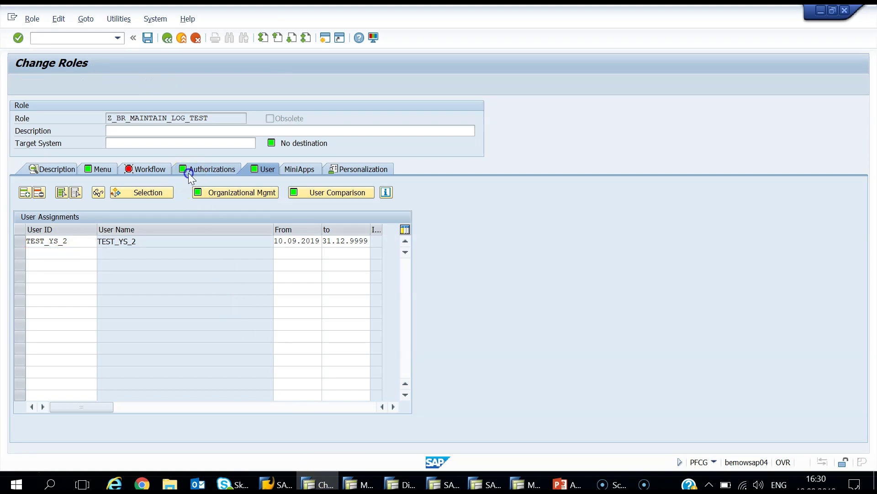
pyautogui.click(25, 328)
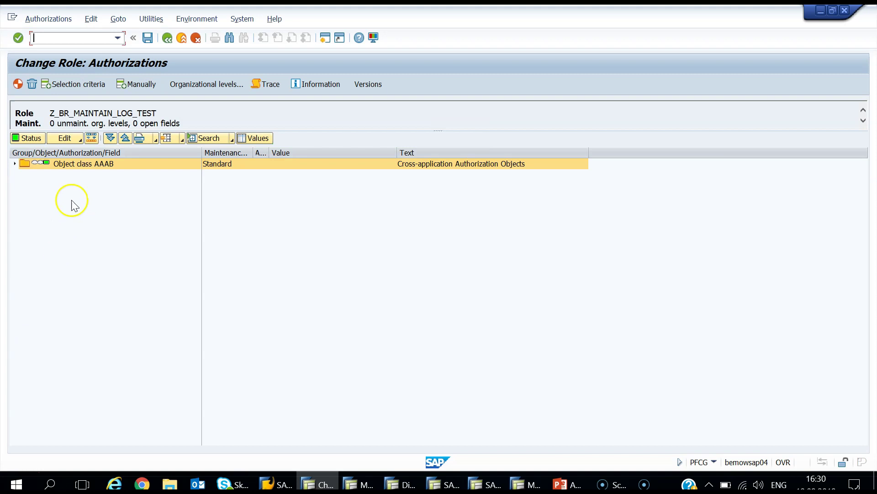
pyautogui.click(137, 84)
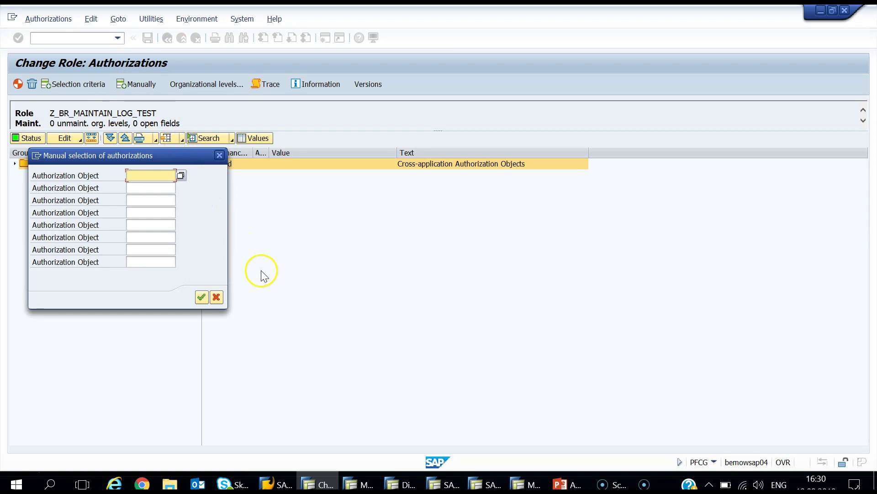
# Step: Paste F_KNA1_GEN and F_KNA1_APP from the SU53 list into the first two object entries
pyautogui.click(399, 483)
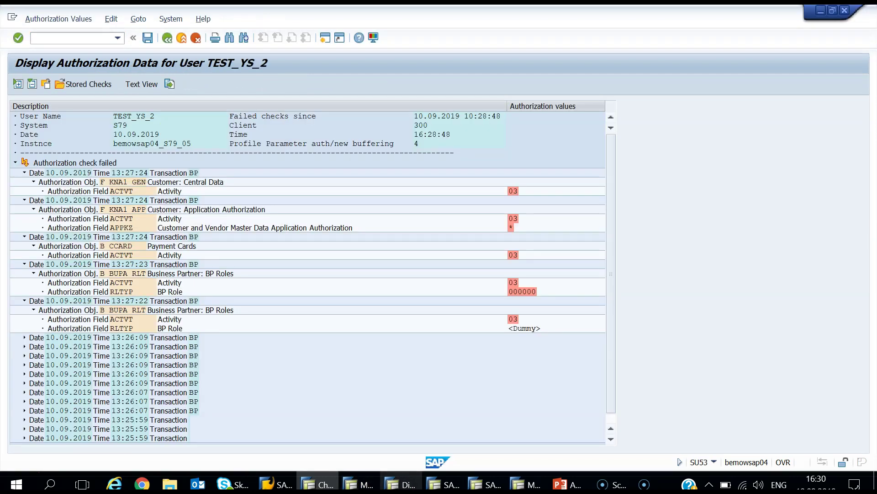
pyautogui.click(327, 485)
pyautogui.click(134, 176)
pyautogui.write('F_KNA1_GEN')
pyautogui.click(399, 484)
pyautogui.doubleClick(121, 209)
pyautogui.hotkey('ctrl', 'c')
pyautogui.click(320, 483)
pyautogui.click(135, 188)
pyautogui.hotkey('ctrl', 'v')
# Step: Paste B_CCARD and B_BUPA_RLT into the next entries and insert all four authorization objects
pyautogui.click(401, 484)
pyautogui.click(118, 249)
pyautogui.hotkey('ctrl', 'c')
pyautogui.click(328, 483)
pyautogui.click(132, 208)
pyautogui.hotkey('ctrl', 'v')
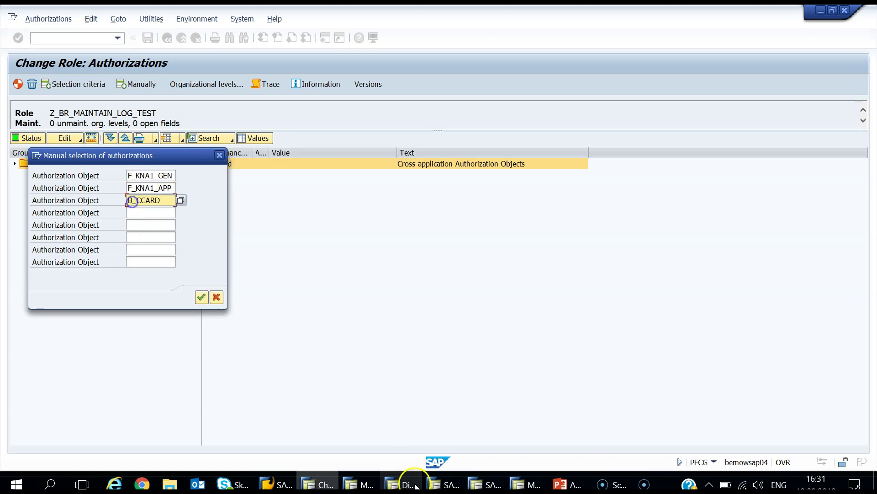
pyautogui.click(401, 483)
pyautogui.doubleClick(121, 273)
pyautogui.hotkey('ctrl', 'c')
pyautogui.click(314, 484)
pyautogui.click(141, 210)
pyautogui.hotkey('ctrl', 'v')
pyautogui.click(199, 297)
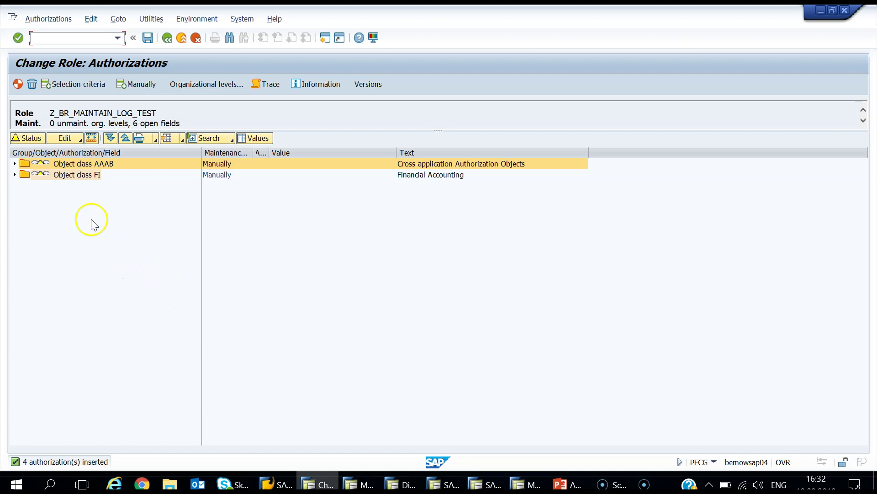
# Step: Expand object classes AAAB and FI to show open values, then view B_BUPA_RLT's short description
pyautogui.click(93, 138)
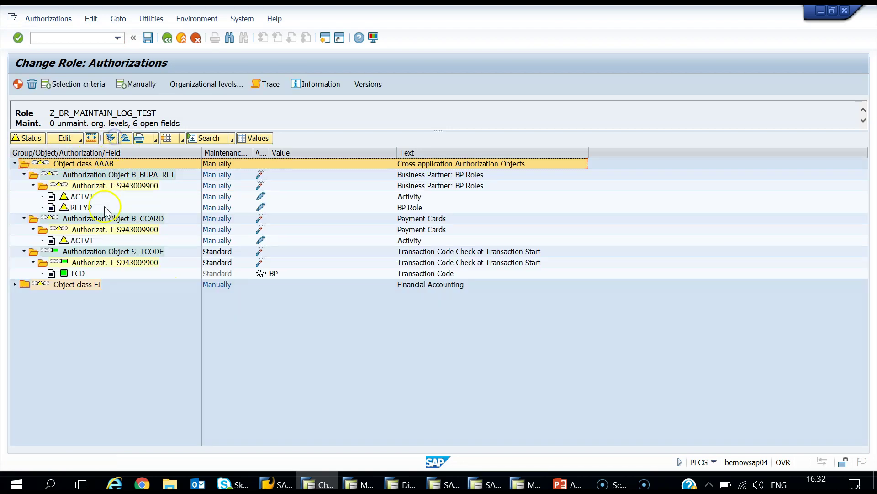
pyautogui.click(98, 285)
pyautogui.click(111, 138)
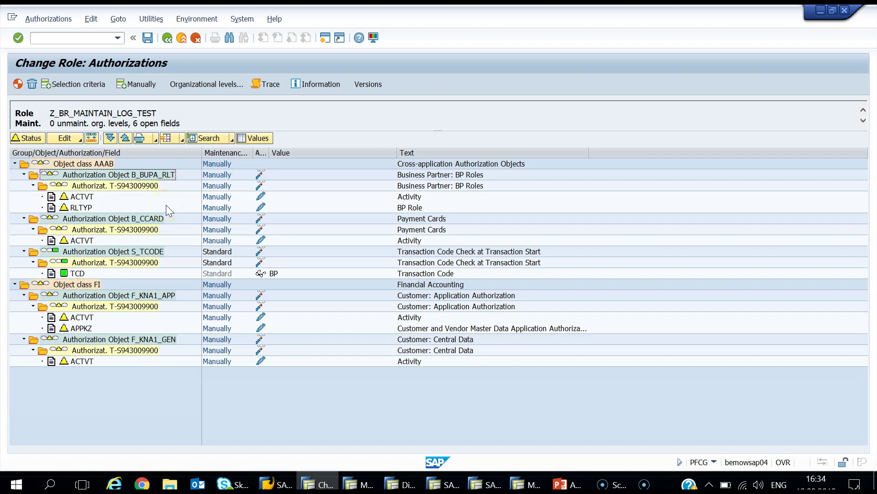
pyautogui.rightClick(150, 174)
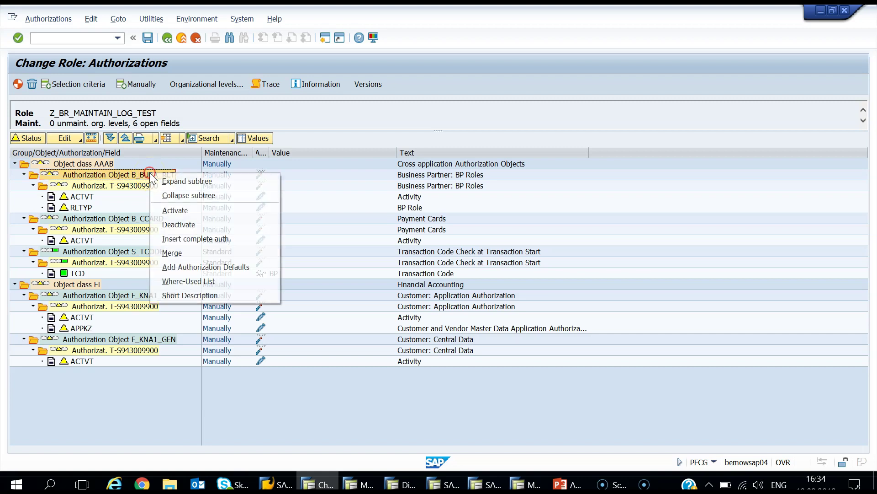
pyautogui.click(209, 301)
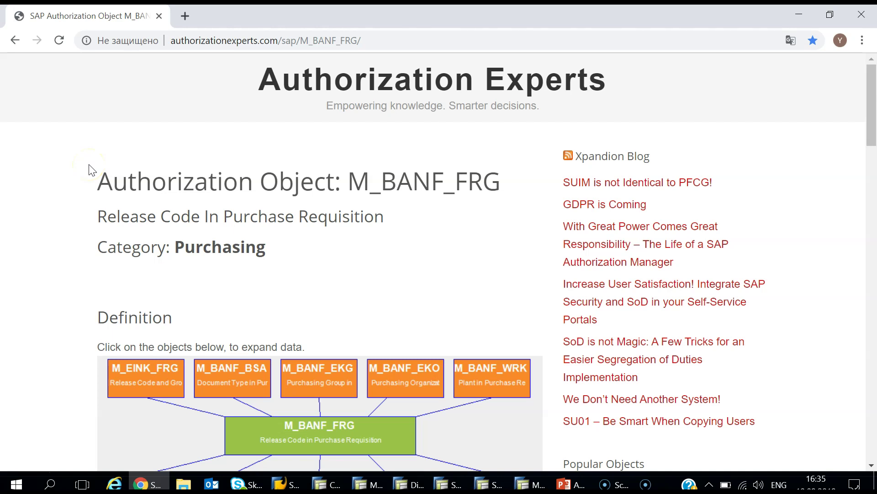
# Step: Change the Authorization Experts URL from M_BANF_FRG to B_BUPA_RLT to load its reference page
pyautogui.click(359, 42)
pyautogui.moveTo(359, 42); pyautogui.dragTo(257, 48)
pyautogui.hotkey('ctrl', 'v')
pyautogui.press('Delete')
pyautogui.press('Delete')
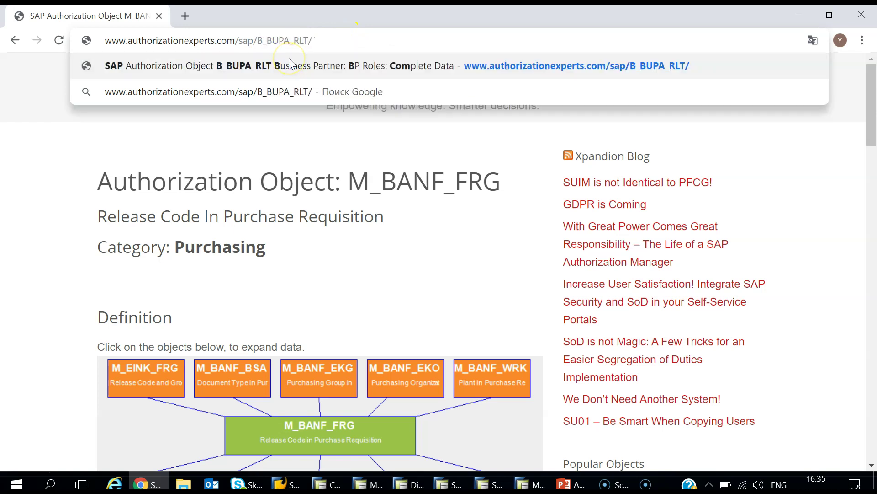
pyautogui.press('Return')
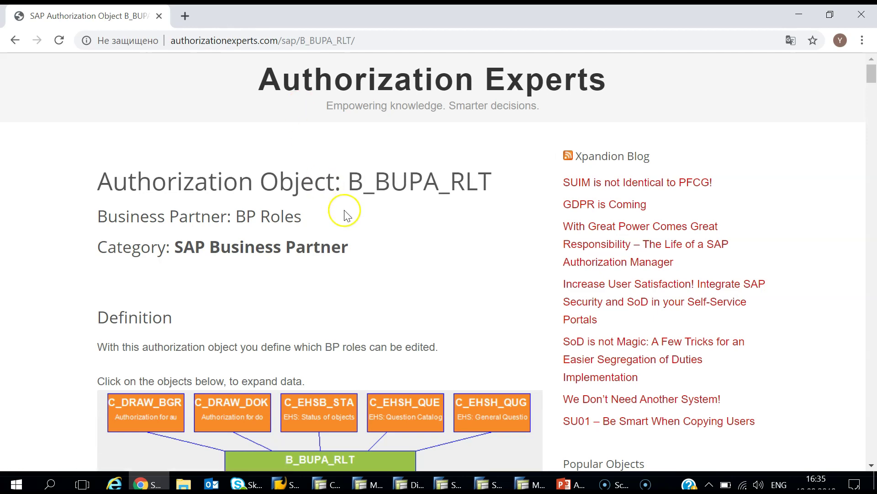
pyautogui.scroll(-4, 346, 215)
pyautogui.scroll(4, 345, 215)
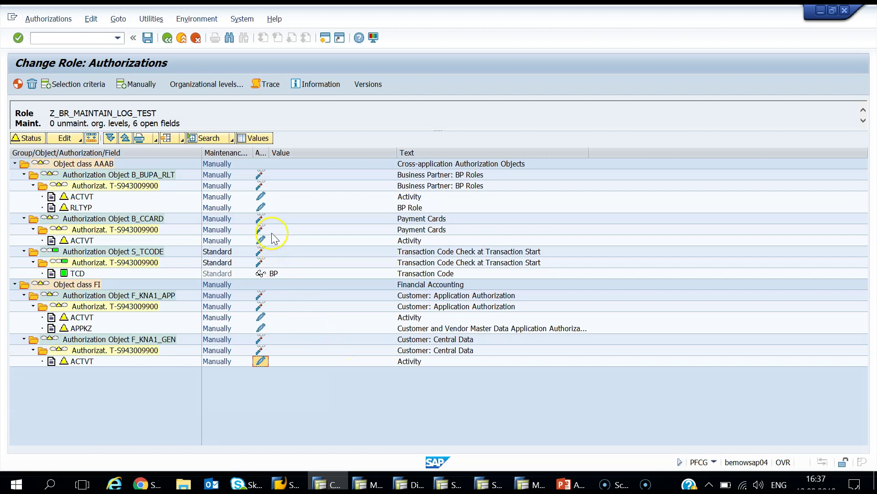
# Step: Open the field values dialog for B_BUPA_RLT's BP Role (RLTYP) field
pyautogui.click(261, 210)
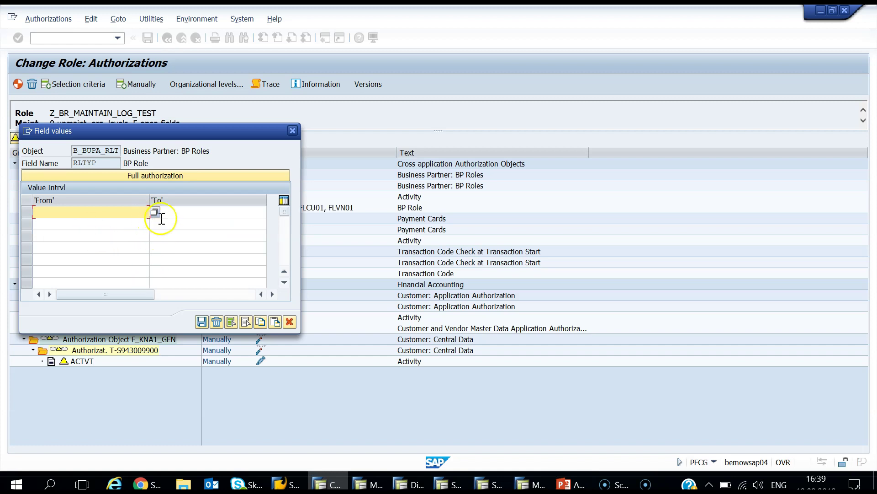
# Step: Pick BP roles FLVN01, FLCU01 and 000000 from the value help and transfer them to RLTYP
pyautogui.click(154, 212)
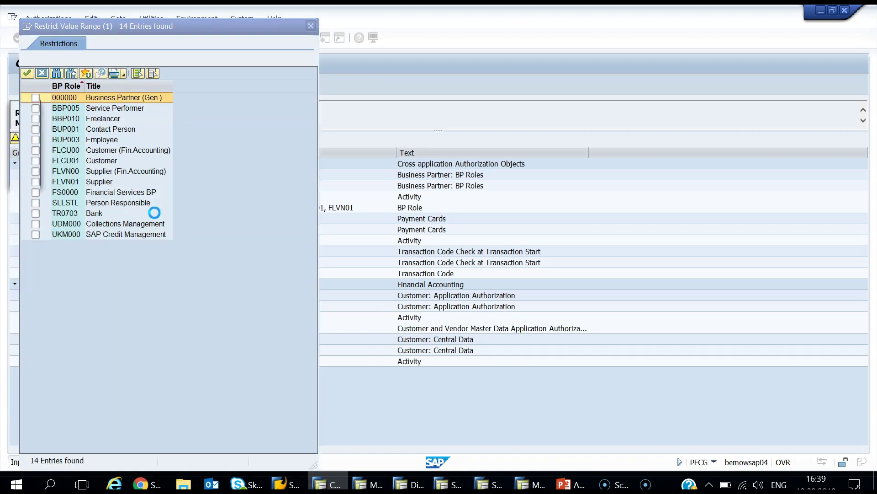
pyautogui.click(36, 183)
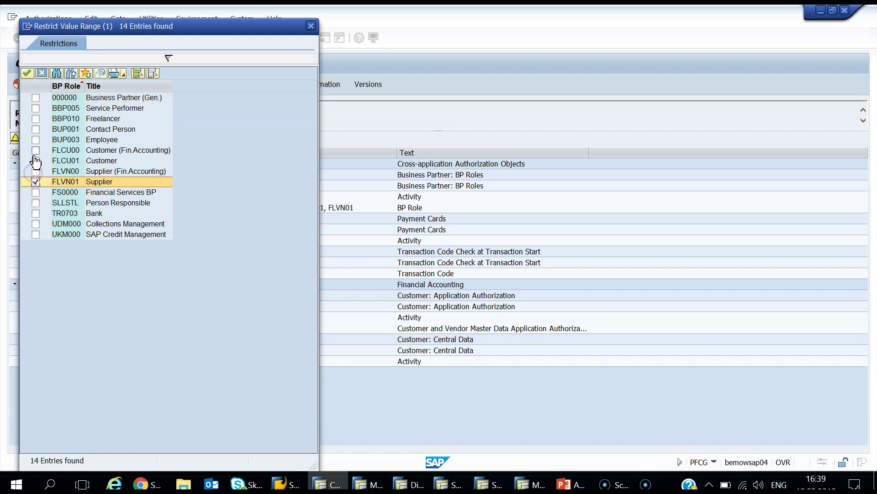
pyautogui.click(36, 161)
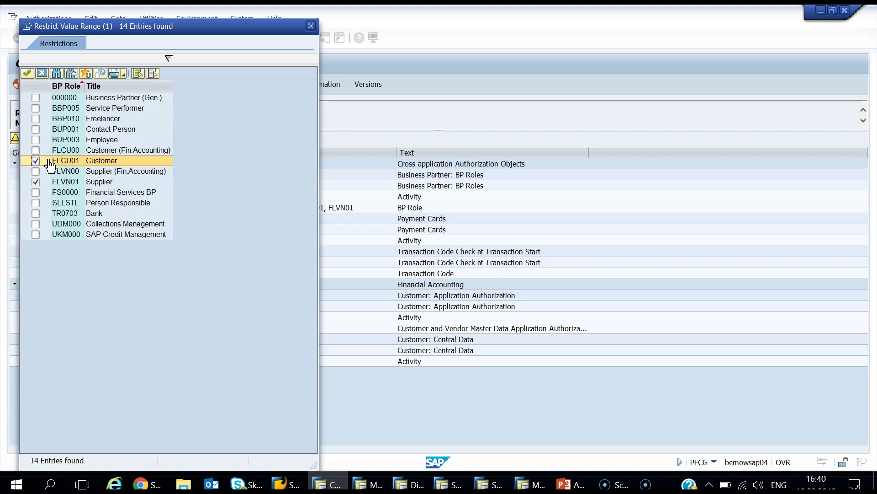
pyautogui.click(120, 171)
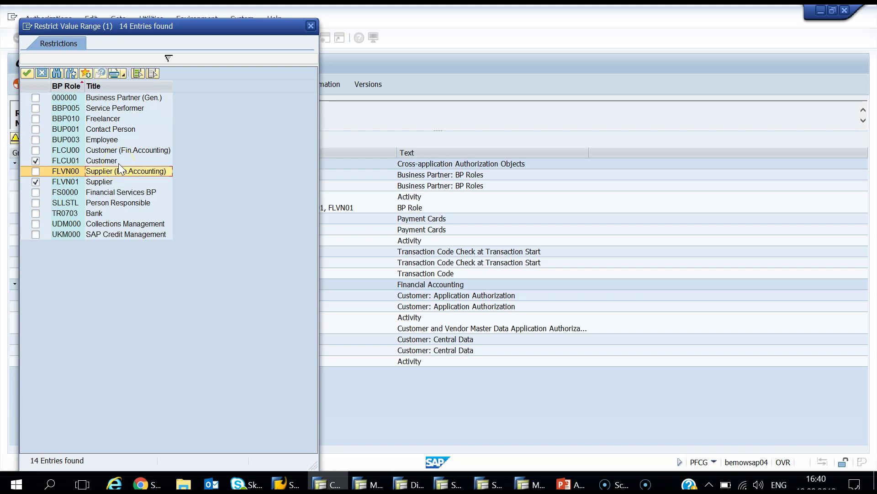
pyautogui.click(99, 98)
pyautogui.click(35, 98)
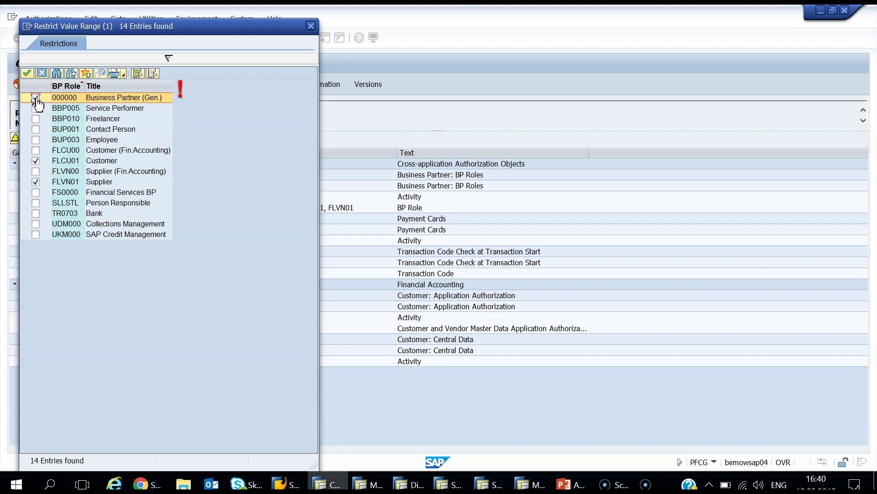
pyautogui.click(26, 76)
pyautogui.click(29, 77)
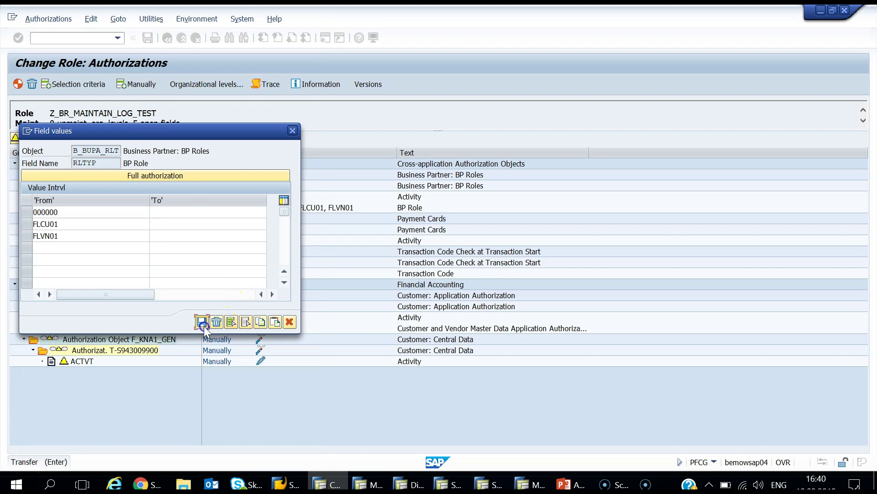
pyautogui.click(203, 324)
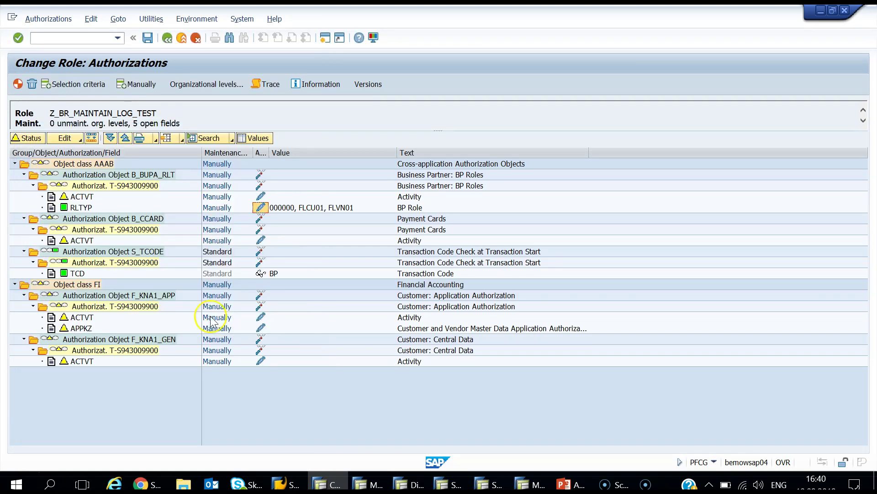
# Step: Give B_BUPA_RLT's activity field full authorization, covering all three activities
pyautogui.click(262, 197)
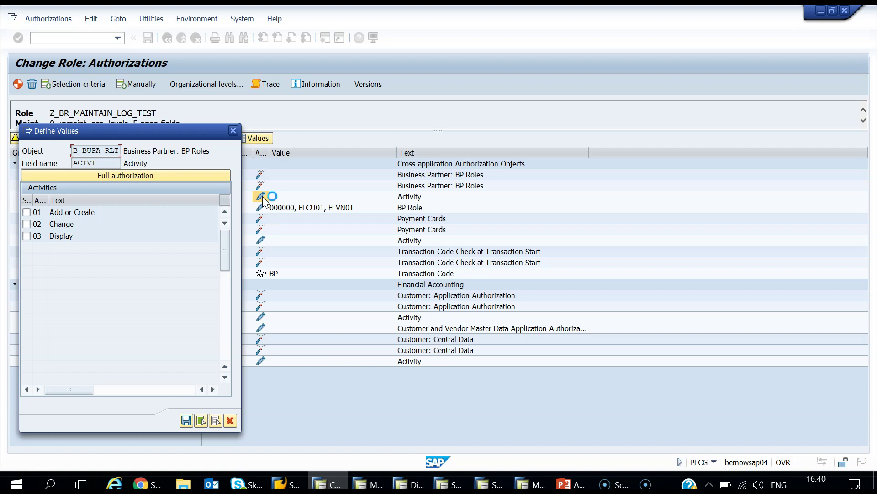
pyautogui.click(144, 222)
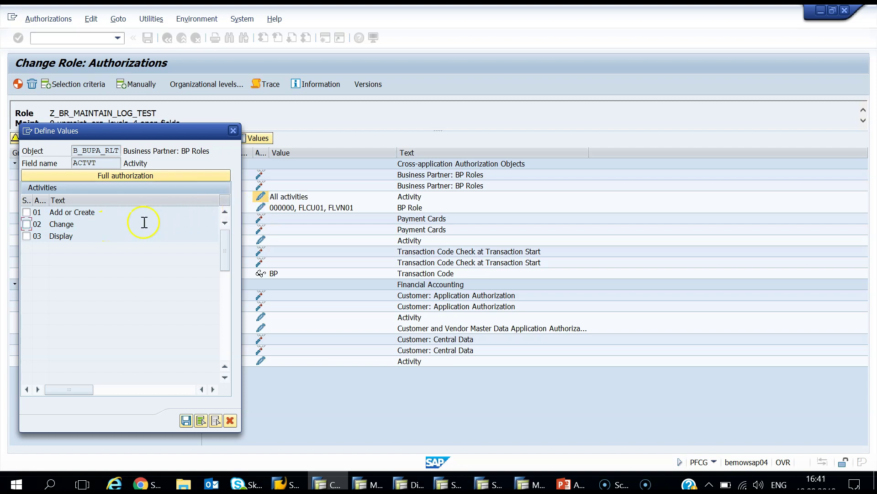
pyautogui.click(122, 175)
pyautogui.click(188, 420)
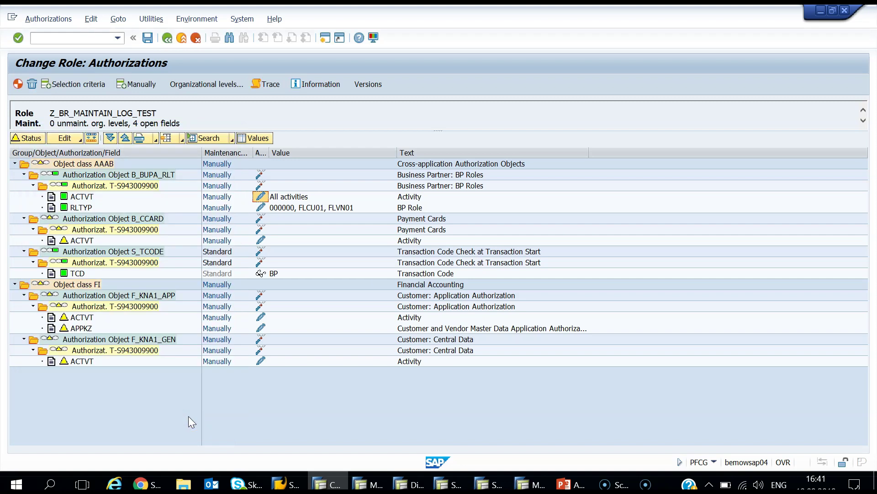
# Step: Grant B_CCARD all activities, completing object class AAAB with 3 fields still open
pyautogui.click(79, 196)
pyautogui.click(81, 240)
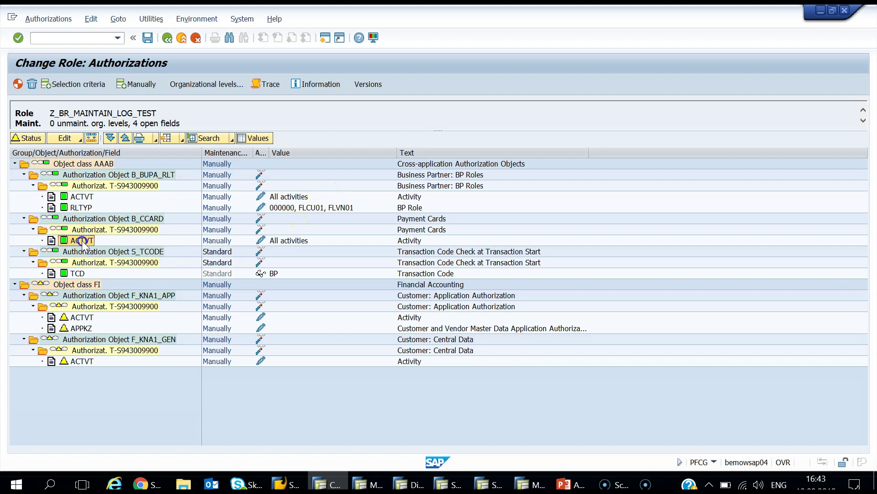
pyautogui.click(318, 241)
pyautogui.click(131, 279)
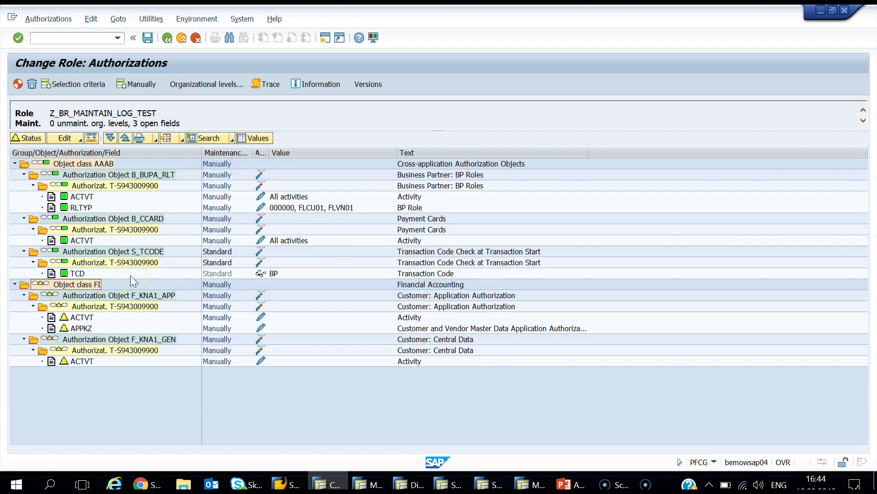
pyautogui.click(91, 287)
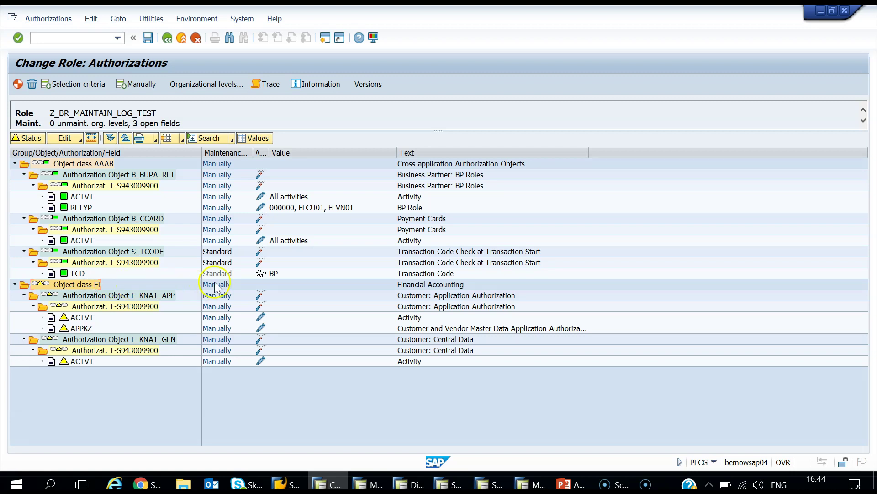
pyautogui.click(423, 295)
pyautogui.click(419, 342)
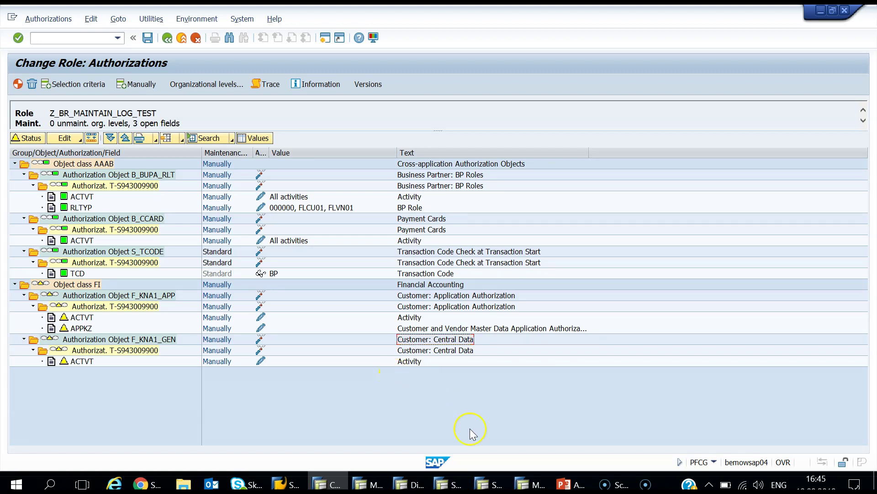
pyautogui.click(462, 485)
# Step: Launch SUIM and open Roles > Search for Single Roles with Authorization Data
pyautogui.write('suim')
pyautogui.press('Return')
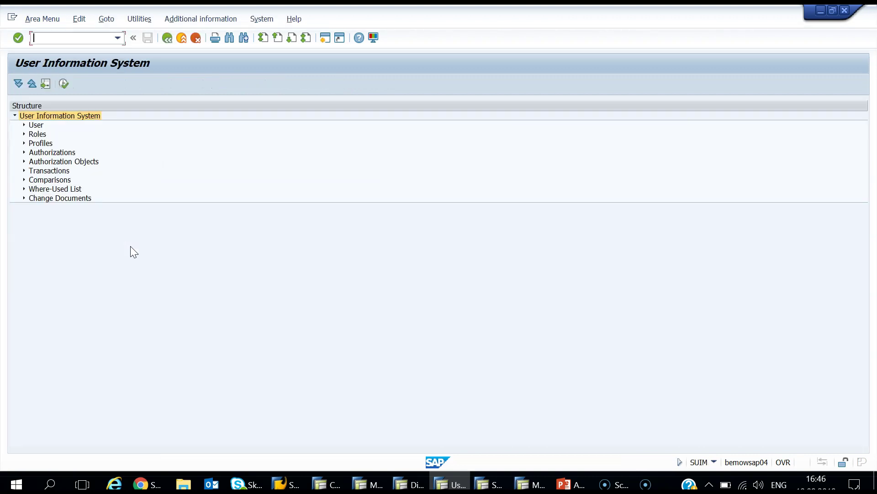
pyautogui.click(23, 134)
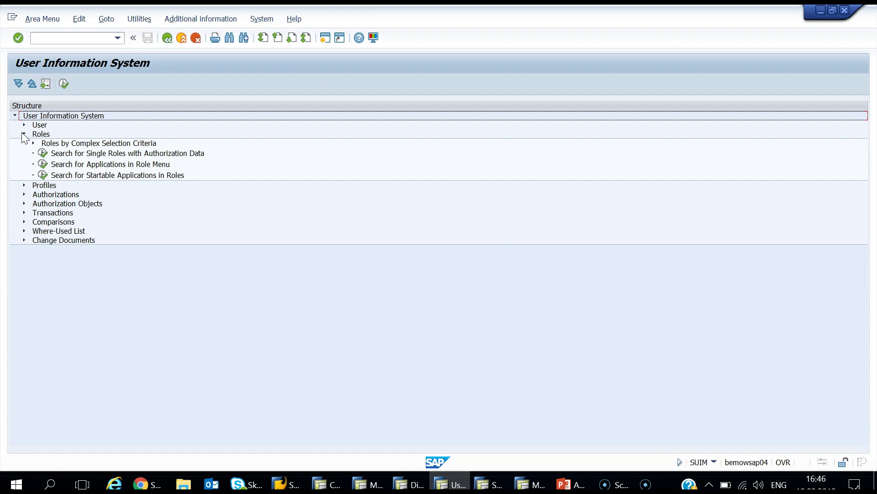
pyautogui.doubleClick(42, 154)
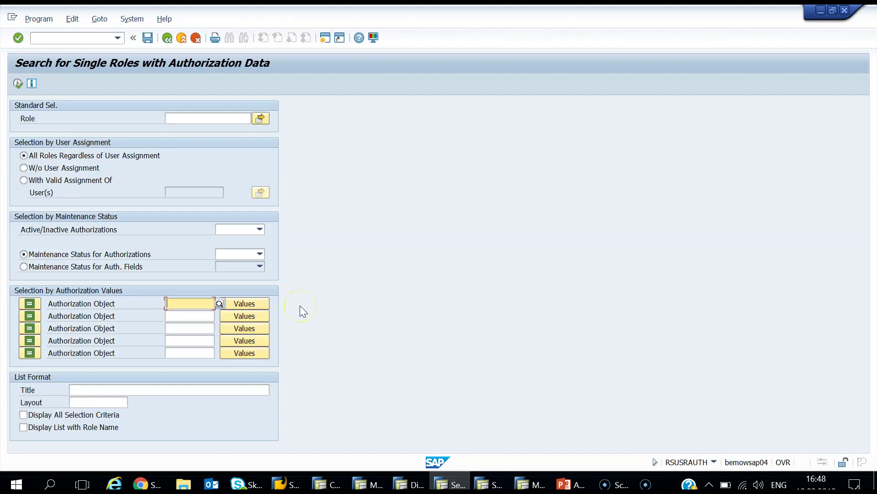
# Step: Enter F_KNA1_APP and F_KNA1_GEN as the authorization objects in the search criteria
pyautogui.click(327, 484)
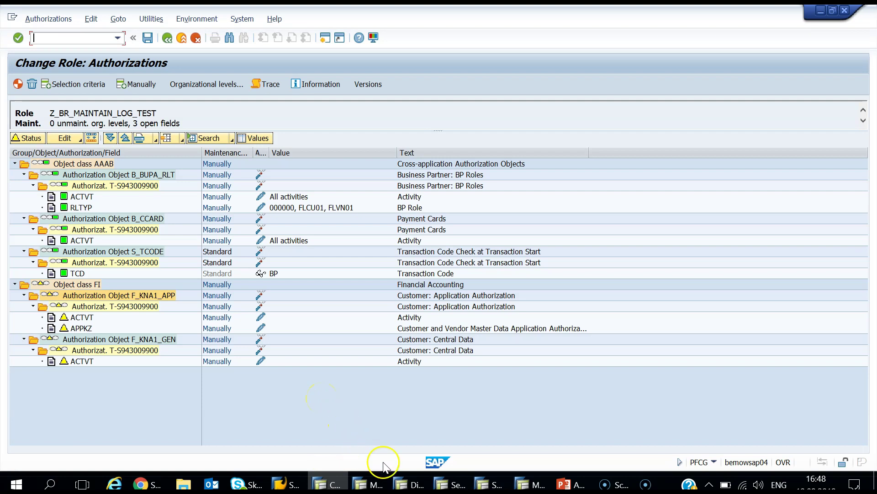
pyautogui.click(437, 484)
pyautogui.write('F')
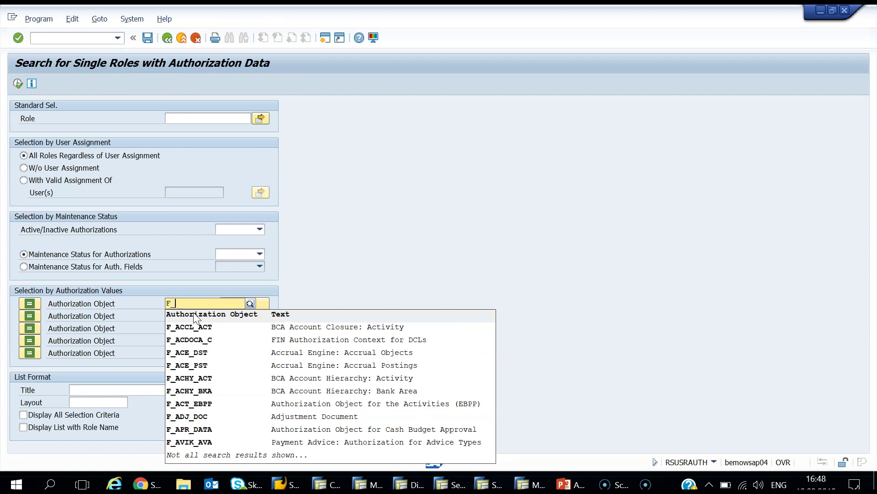
pyautogui.write('_KNA1_APP')
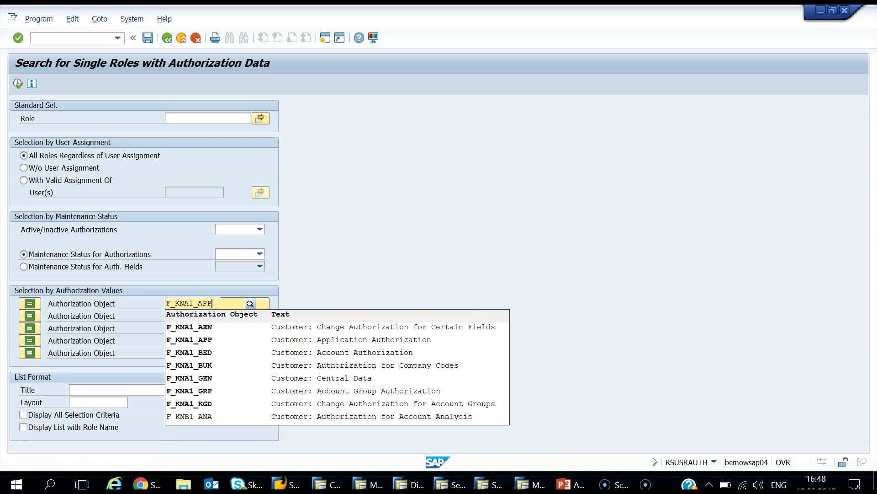
pyautogui.click(196, 325)
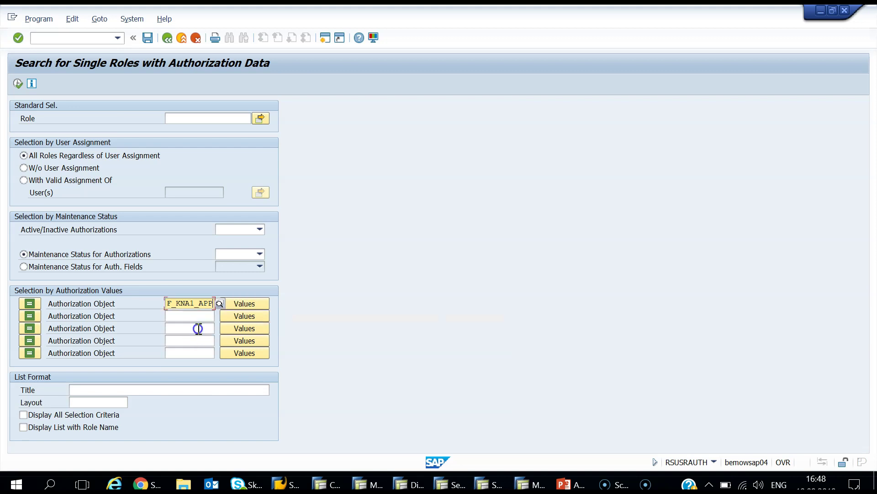
pyautogui.click(167, 301)
pyautogui.moveTo(168, 307); pyautogui.dragTo(224, 317)
pyautogui.click(186, 307)
pyautogui.click(187, 315)
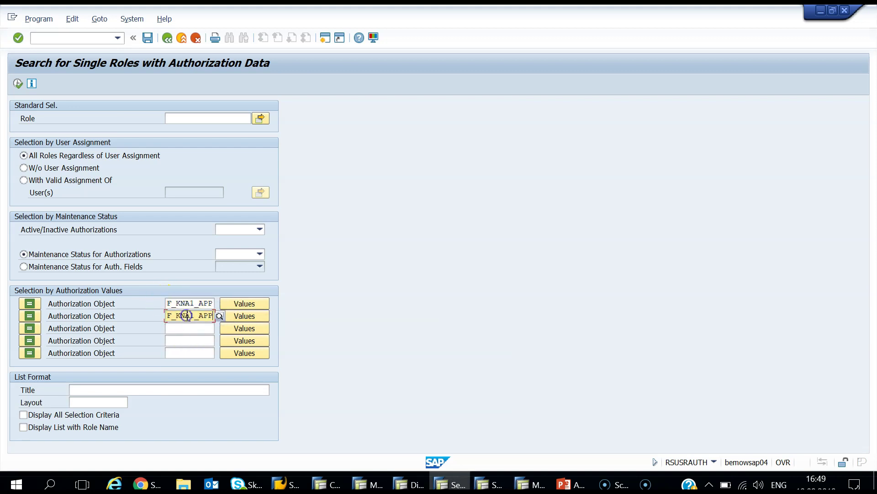
pyautogui.write('F_KNA1_A')
pyautogui.press('BackSpace')
pyautogui.write('GEN')
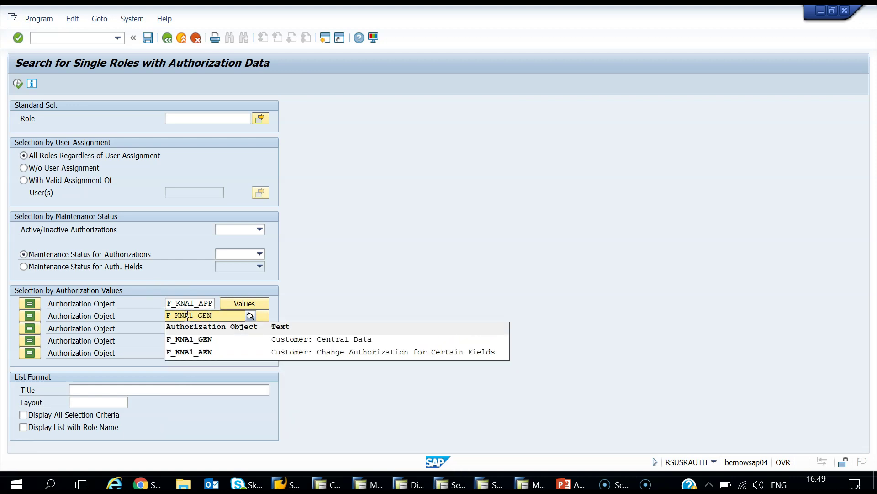
# Step: Run the search, select SAP_AUDITOR_BA_A among the 110 matching roles, and go back
pyautogui.click(18, 83)
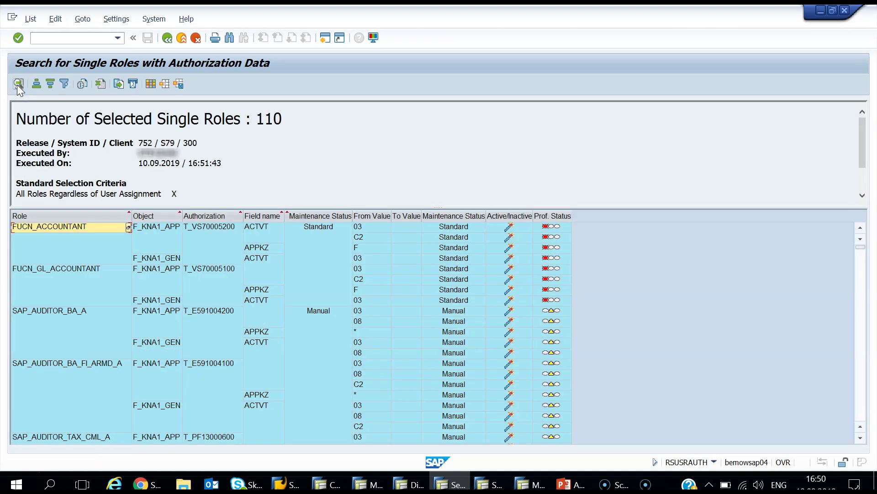
pyautogui.click(18, 84)
pyautogui.click(58, 312)
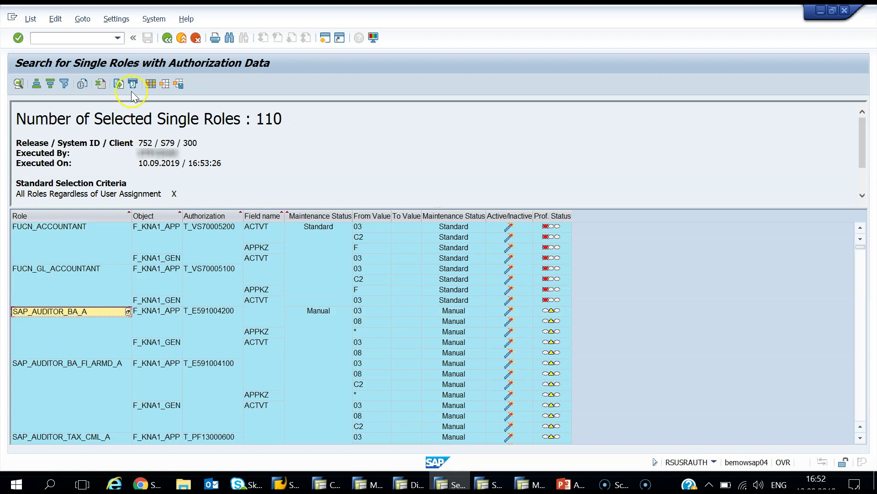
pyautogui.click(165, 38)
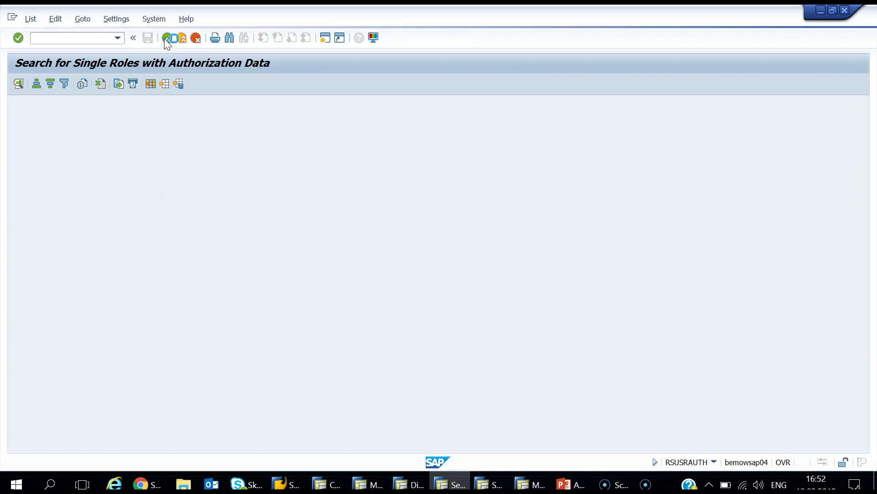
# Step: Filter on role SAP_AUDITOR_BA_A, drop F_KNA1_GEN from the criteria, and list its authorizations
pyautogui.click(184, 119)
pyautogui.write('SAP_AUDITOR_BA_A')
pyautogui.moveTo(213, 316); pyautogui.dragTo(83, 292)
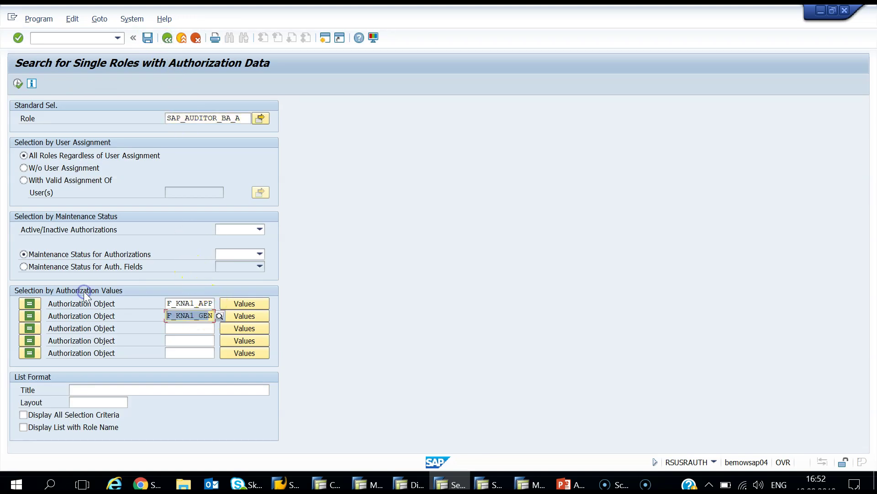
pyautogui.write('n')
pyautogui.press('BackSpace')
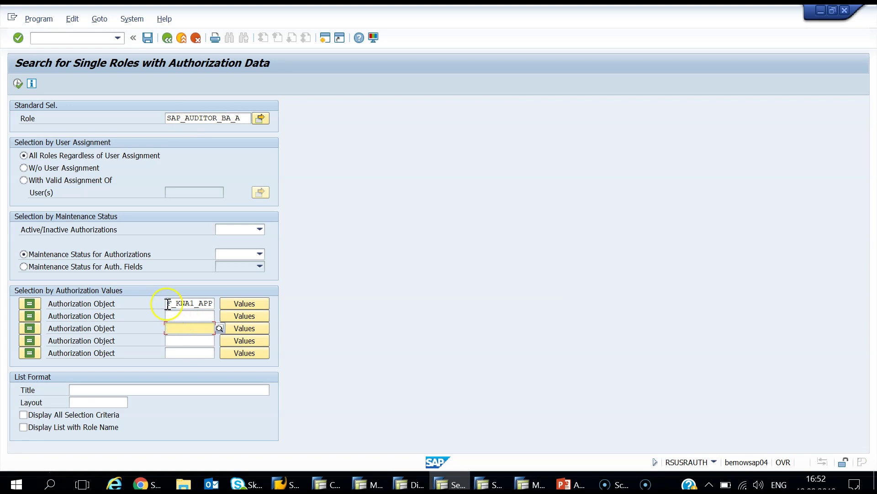
pyautogui.moveTo(166, 303); pyautogui.dragTo(265, 315)
pyautogui.press('BackSpace')
pyautogui.click(188, 316)
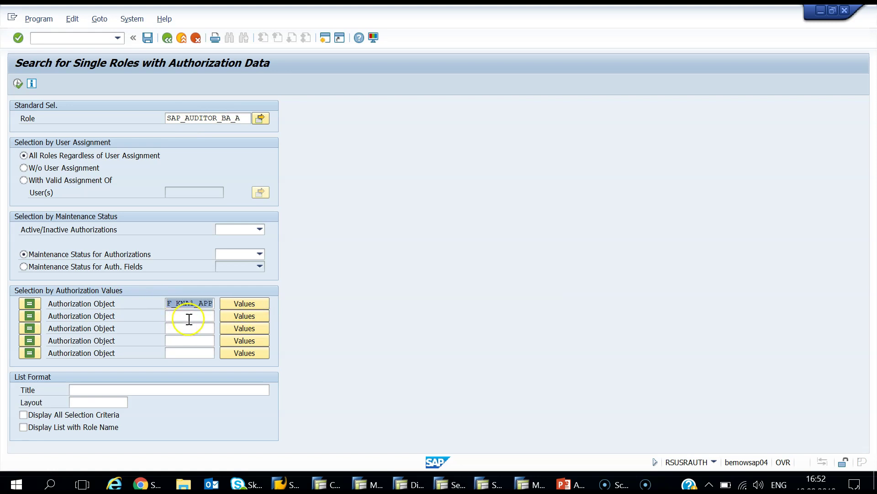
pyautogui.click(17, 84)
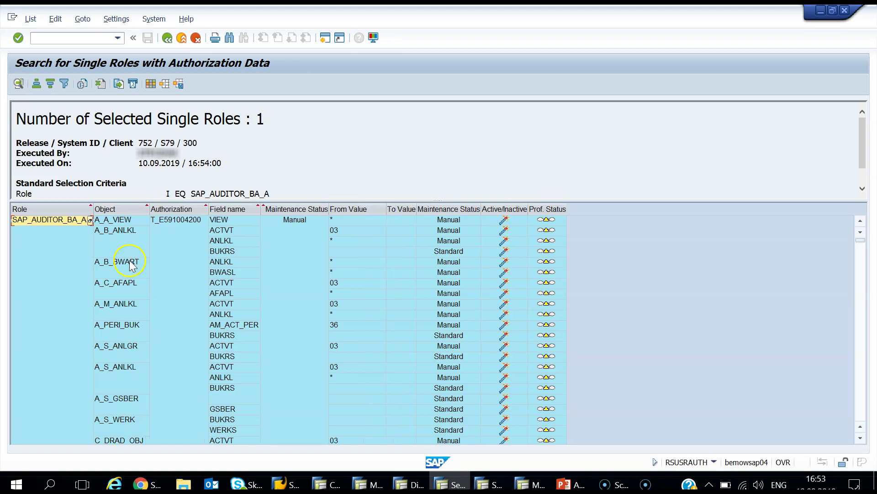
# Step: Scroll the list past F_KNA1_GEN and F_LFA1_APP to F_LFA1_GEN and copy that object name
pyautogui.scroll(-10, 130, 261)
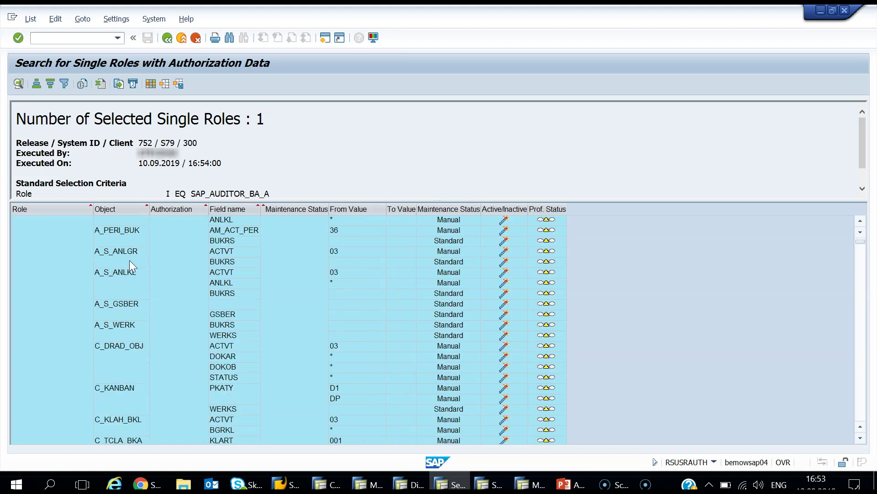
pyautogui.scroll(-15, 130, 261)
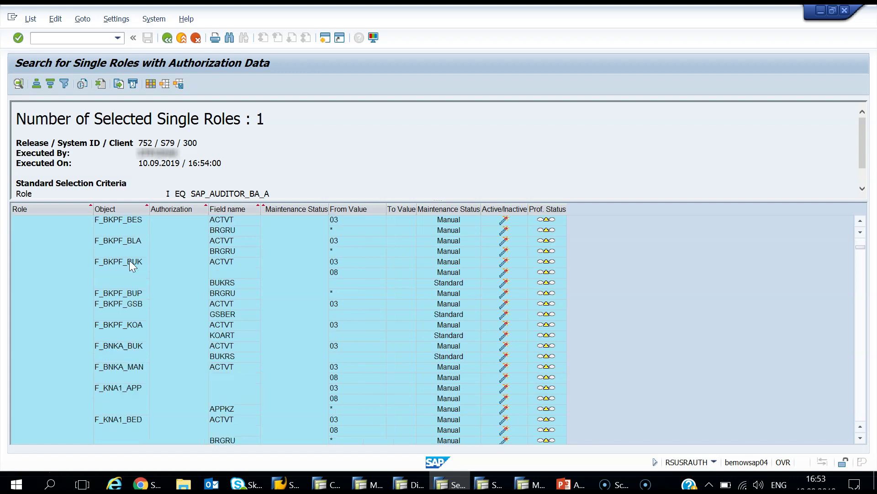
pyautogui.scroll(-1, 130, 262)
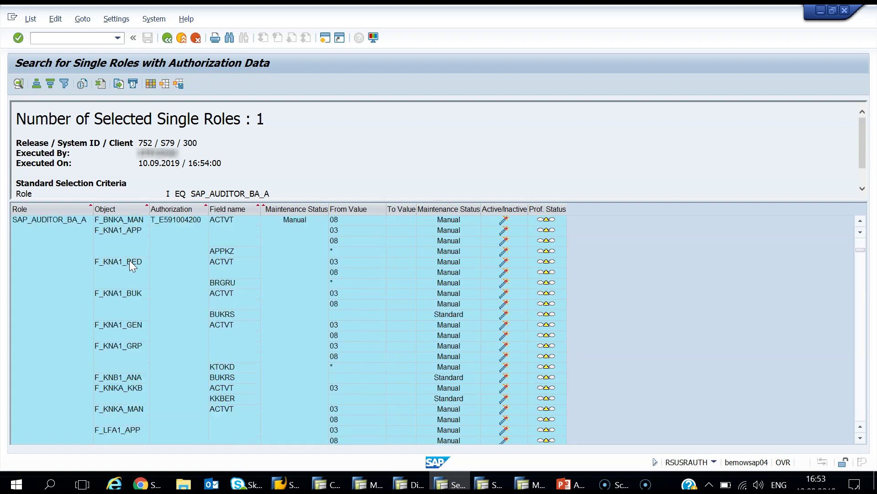
pyautogui.click(138, 324)
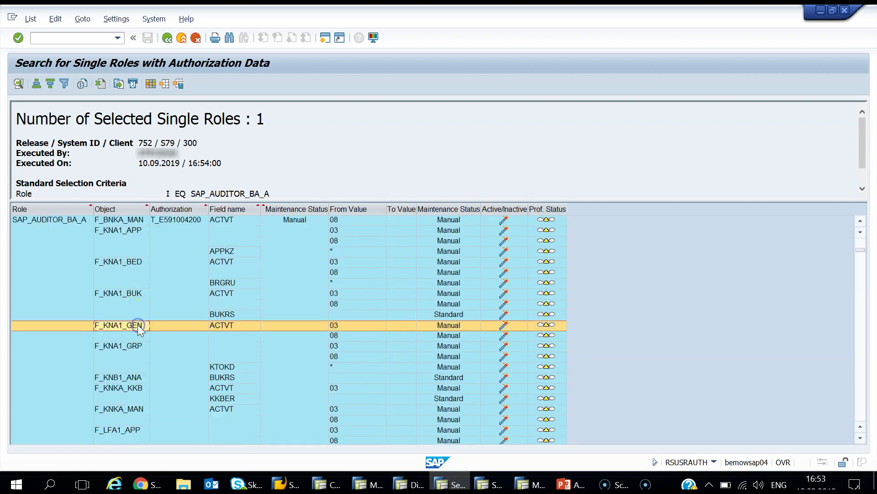
pyautogui.scroll(-2, 138, 326)
pyautogui.scroll(-1, 138, 325)
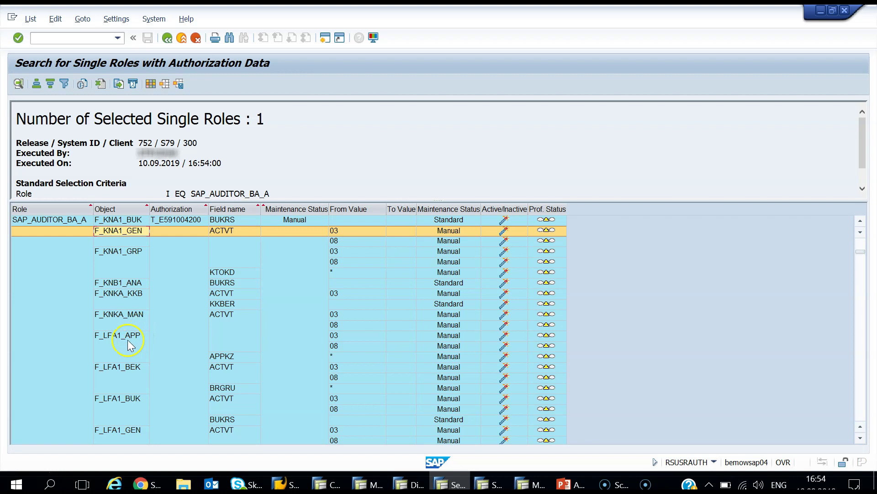
pyautogui.click(126, 339)
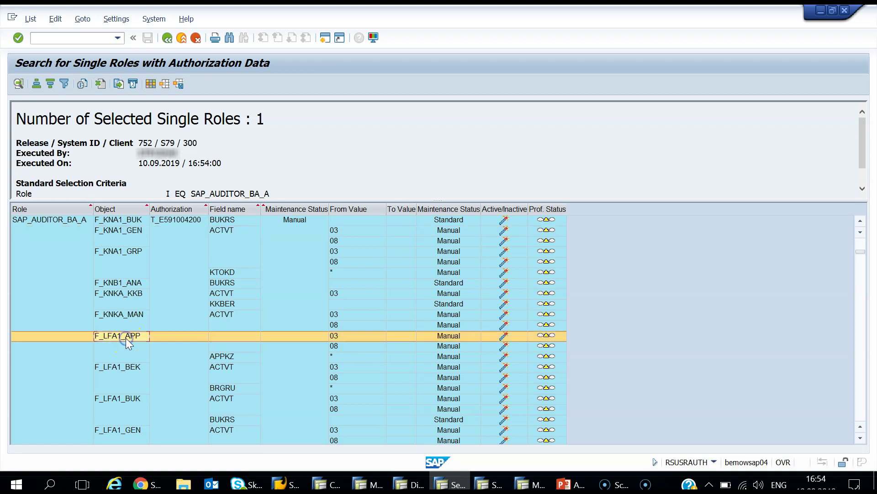
pyautogui.scroll(-2, 126, 340)
pyautogui.click(138, 367)
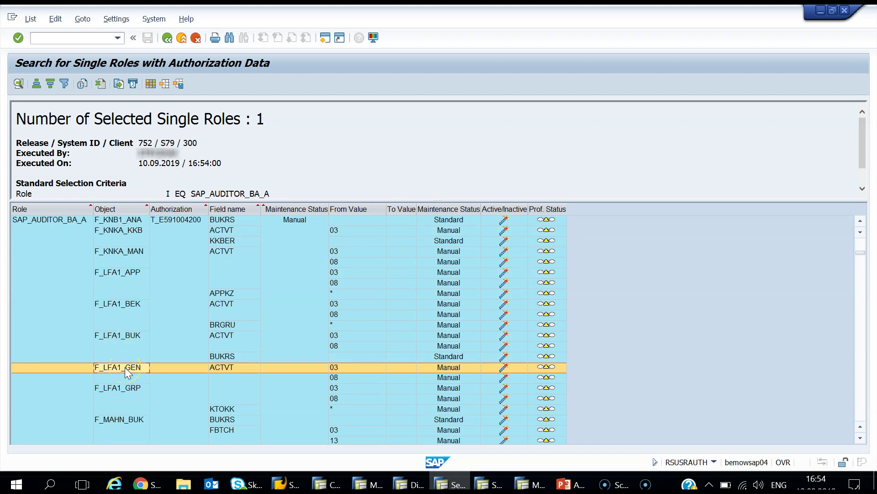
pyautogui.click(124, 366)
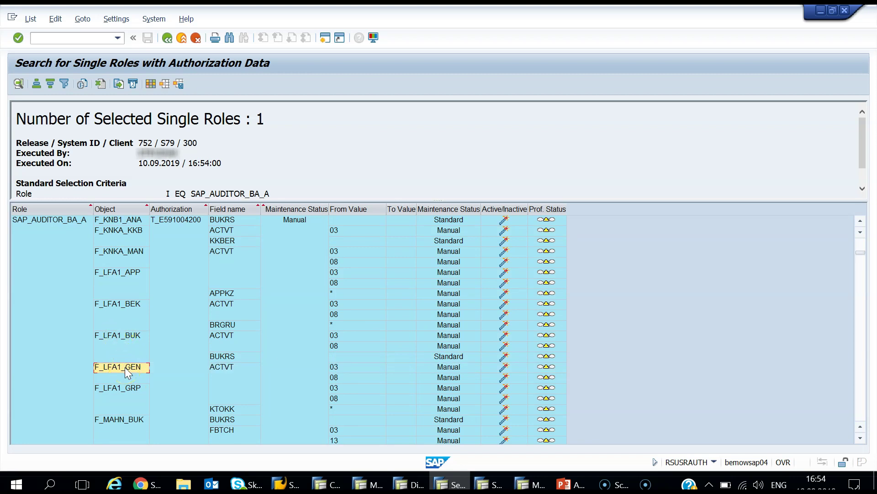
pyautogui.click(142, 483)
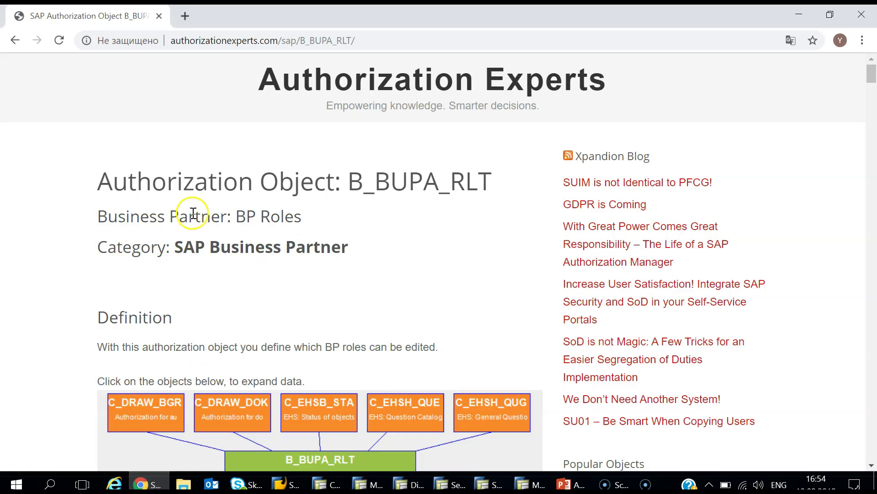
# Step: Load the Authorization Experts page for F_LFA1_GEN (Vendor: Central Data), then return to the role in SAP
pyautogui.doubleClick(328, 41)
pyautogui.write('F_LFA1_GEN')
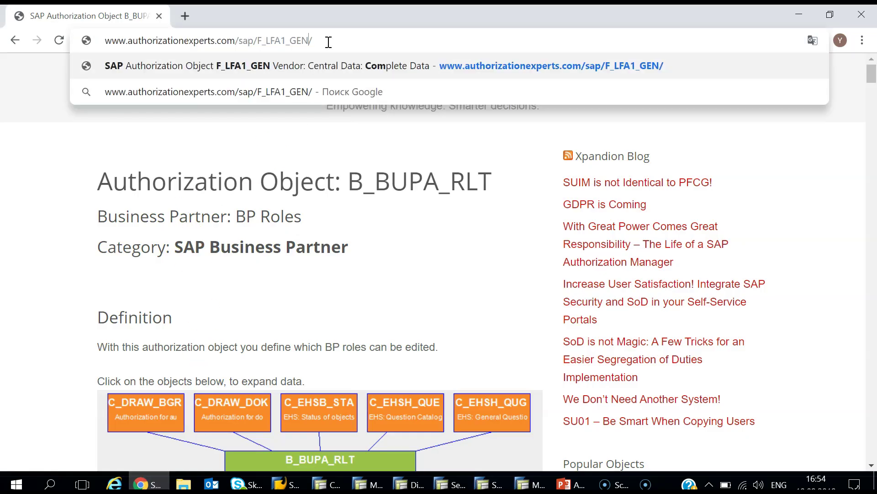
pyautogui.press('Return')
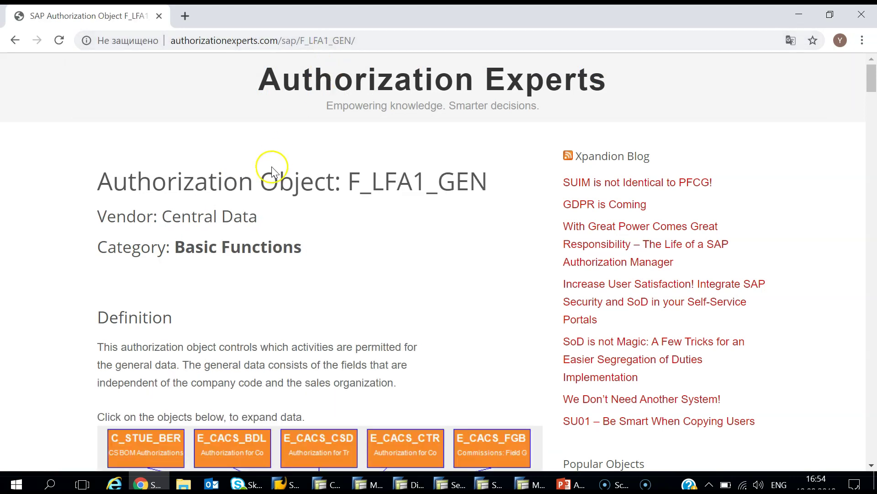
pyautogui.moveTo(153, 223); pyautogui.dragTo(84, 221)
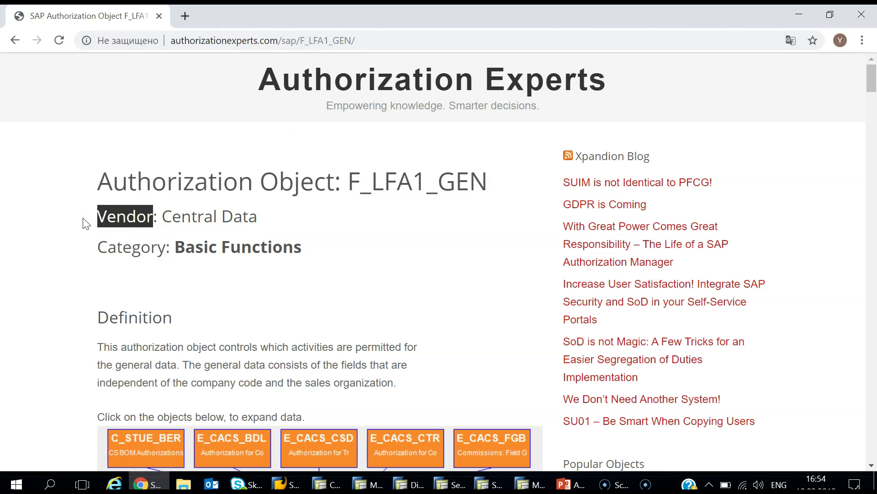
pyautogui.click(799, 15)
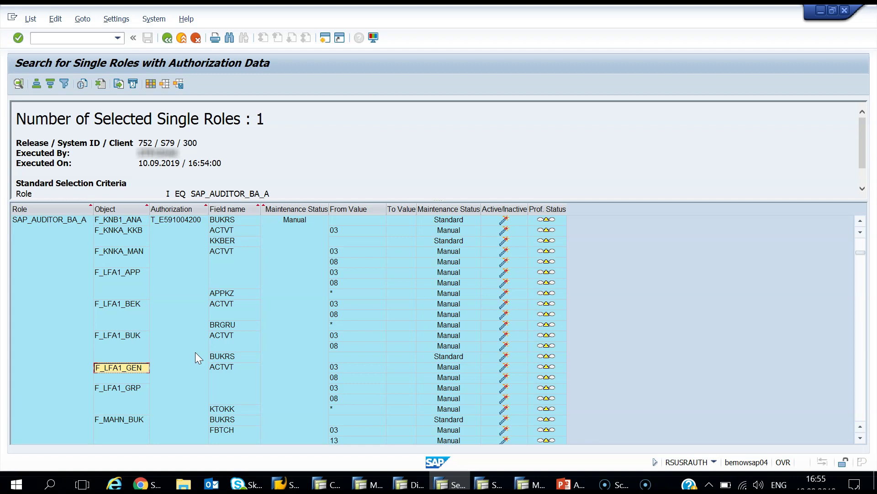
pyautogui.click(329, 484)
# Step: Manually insert F_LFA1_GEN and F_LFA1_APP, copied from the SAP_AUDITOR_BA_A list, into the role
pyautogui.click(123, 89)
pyautogui.write('F_LFA1_GEN')
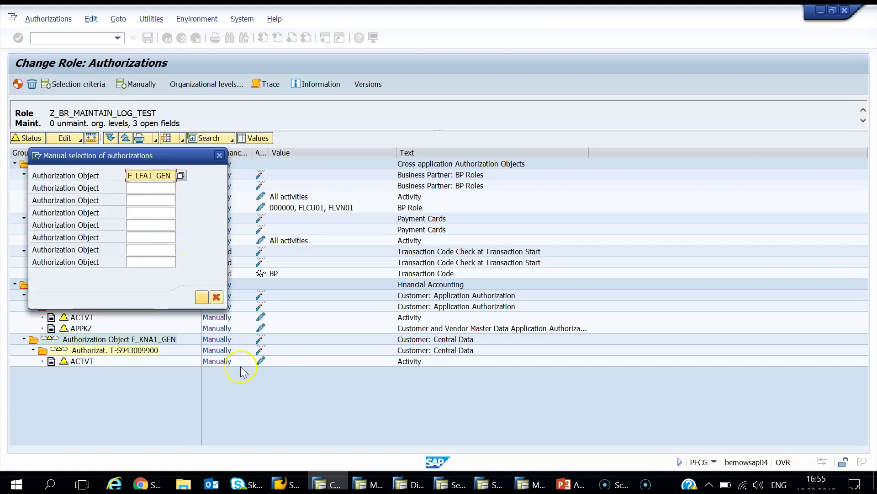
pyautogui.click(451, 484)
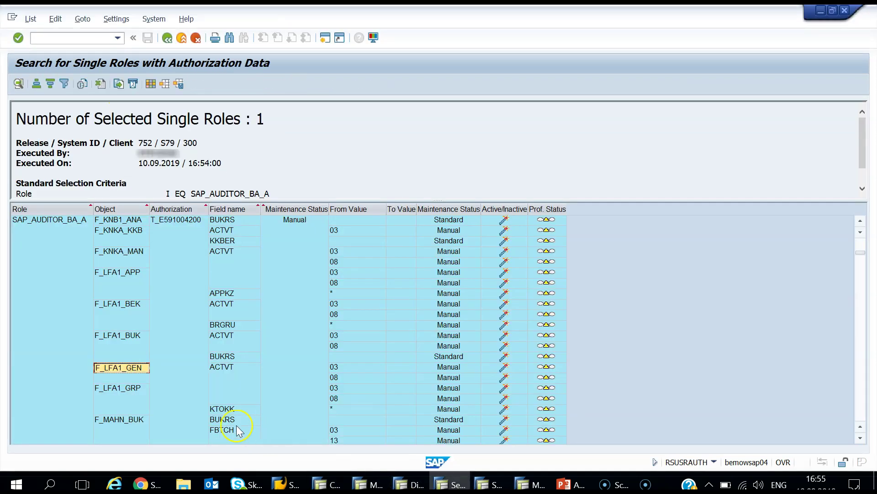
pyautogui.click(128, 277)
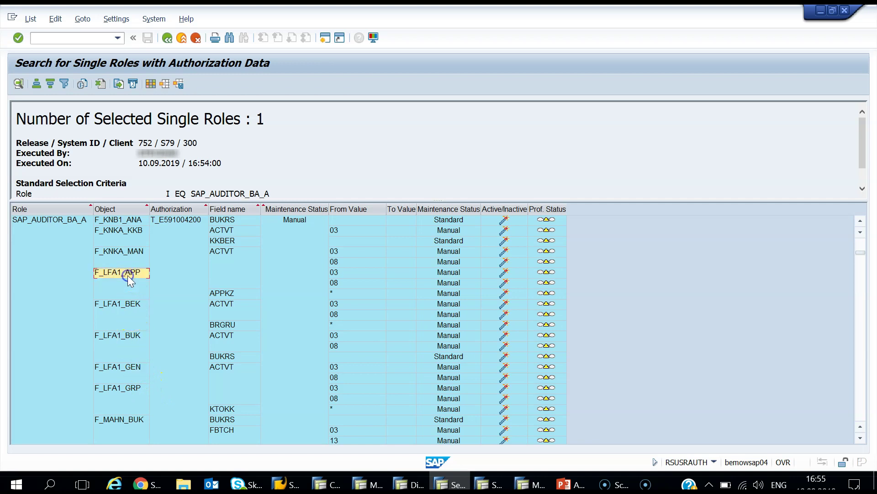
pyautogui.click(325, 484)
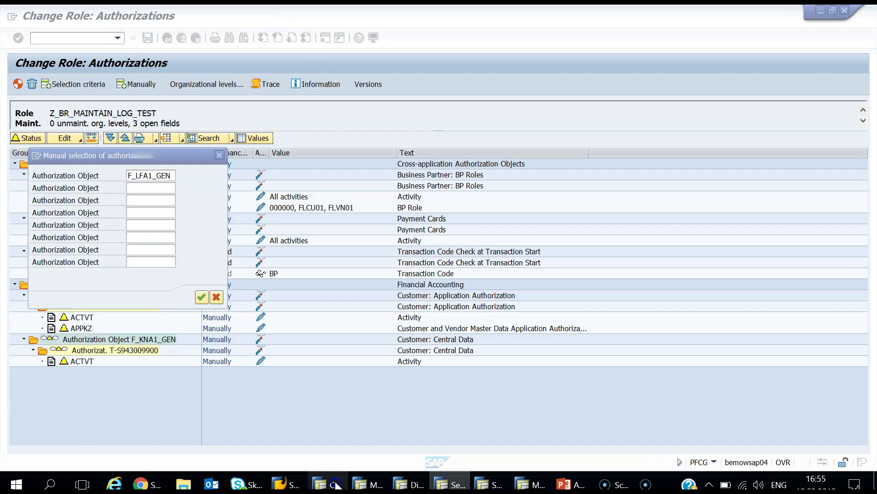
pyautogui.click(163, 188)
pyautogui.write('F_LFA1_APP')
pyautogui.click(202, 296)
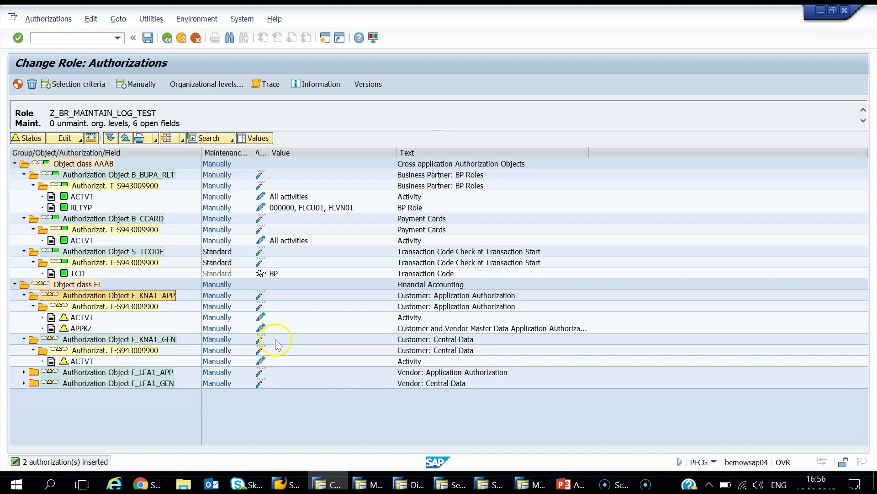
# Step: Scroll up the SAP_AUDITOR_BA_A authorization list and copy the F_KNA1_GRP object name
pyautogui.click(450, 484)
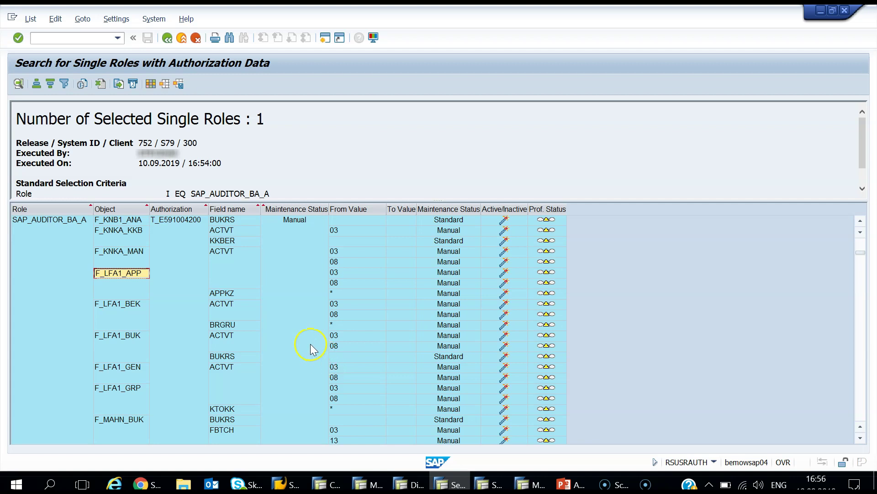
pyautogui.scroll(3, 164, 317)
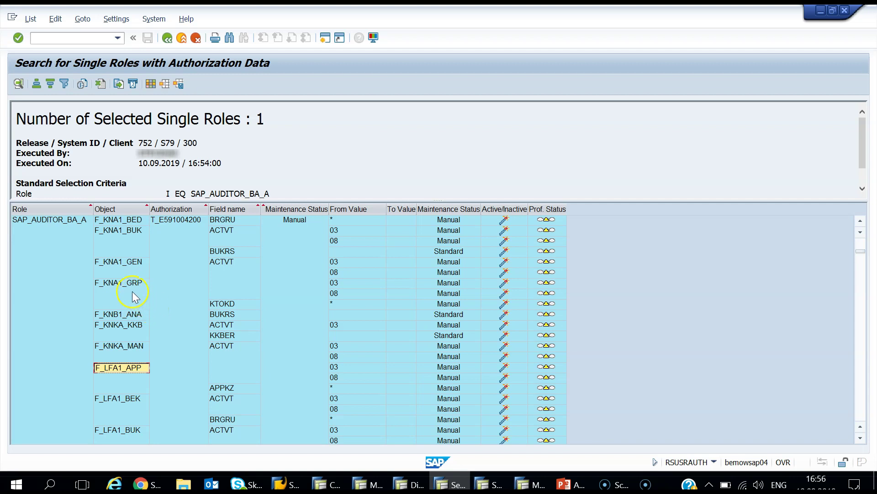
pyautogui.click(120, 285)
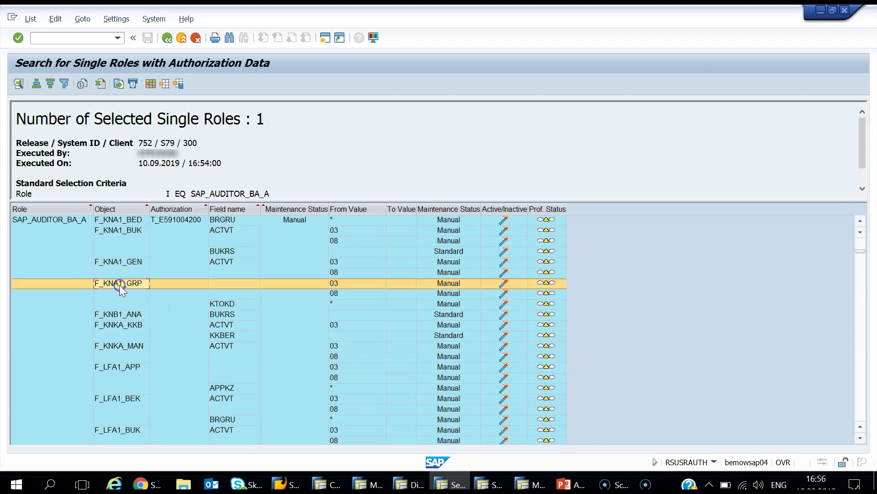
pyautogui.click(119, 284)
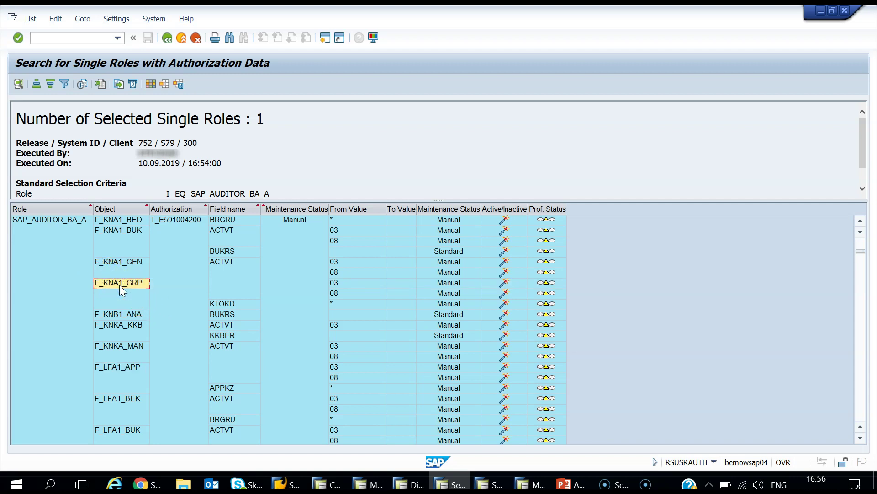
pyautogui.click(147, 483)
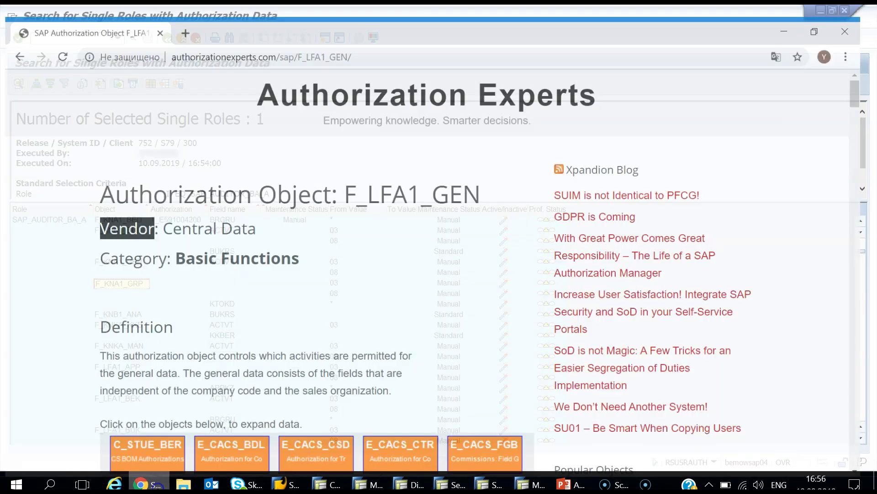
# Step: Load the F_KNA1_GRP reference page (Customer: Account Group Authorization), then return to the role's authorizations
pyautogui.doubleClick(332, 37)
pyautogui.write('F_KNA1_GRP')
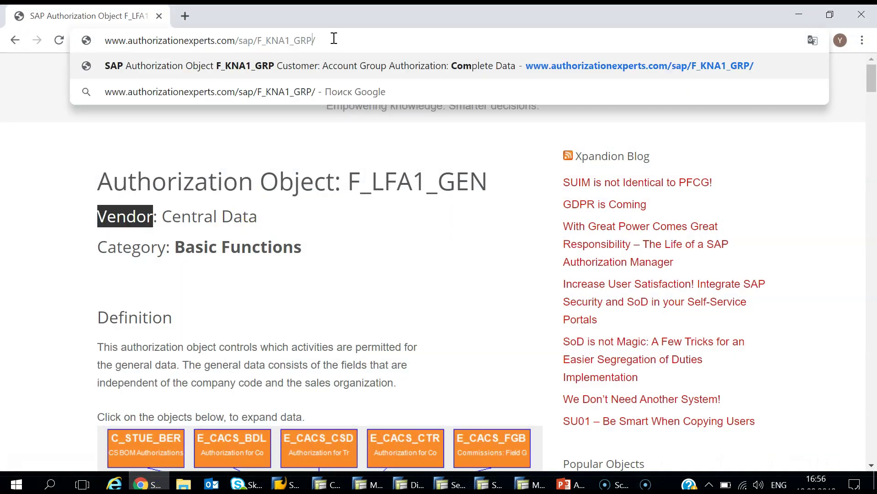
pyautogui.press('Return')
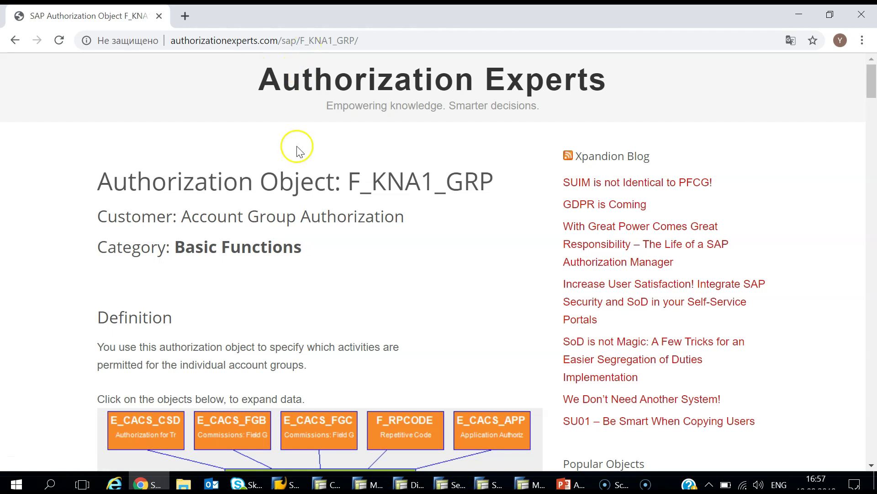
pyautogui.click(329, 484)
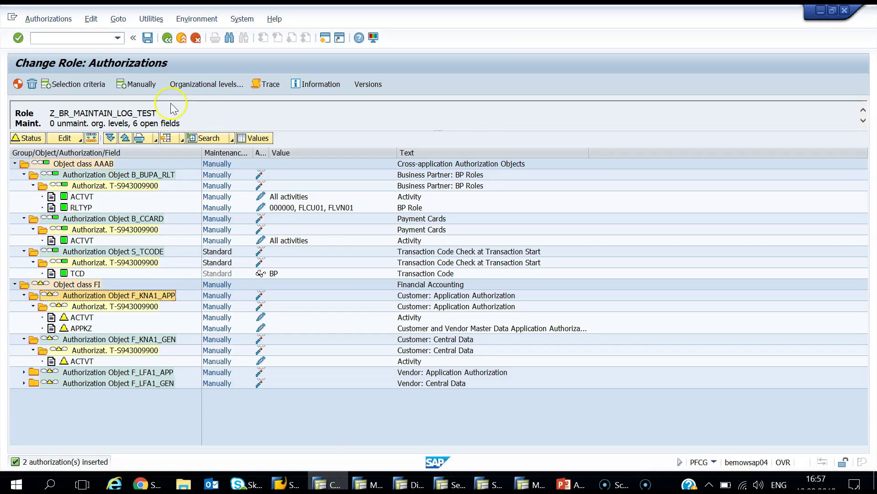
# Step: Manually insert F_KNA1_GRP, then F_LFA1_GRP, into role Z_BR_MAINTAIN_LOG_TEST
pyautogui.click(138, 84)
pyautogui.write('F_KNA1_GRP')
pyautogui.click(201, 297)
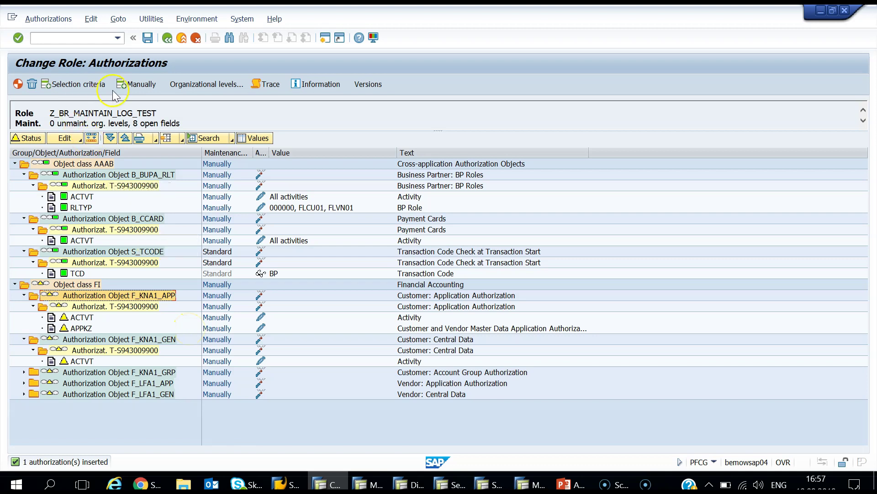
pyautogui.click(133, 86)
pyautogui.write('F_KNA1_GRP')
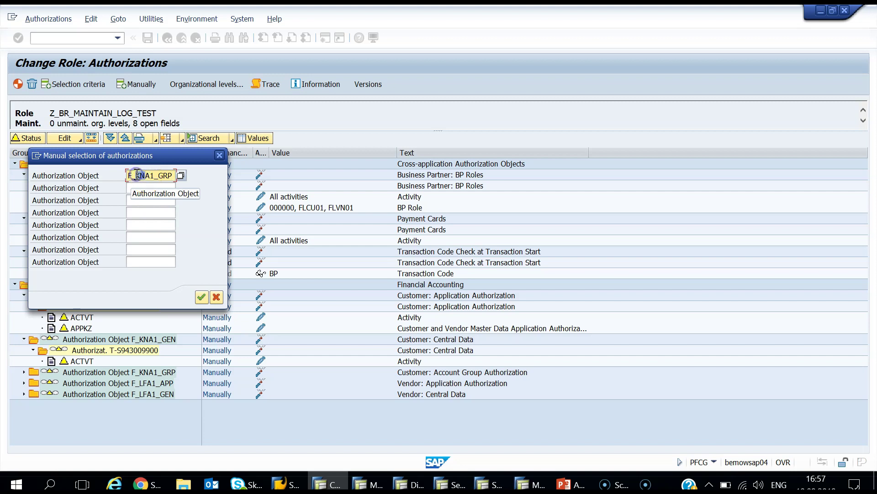
pyautogui.write('LF')
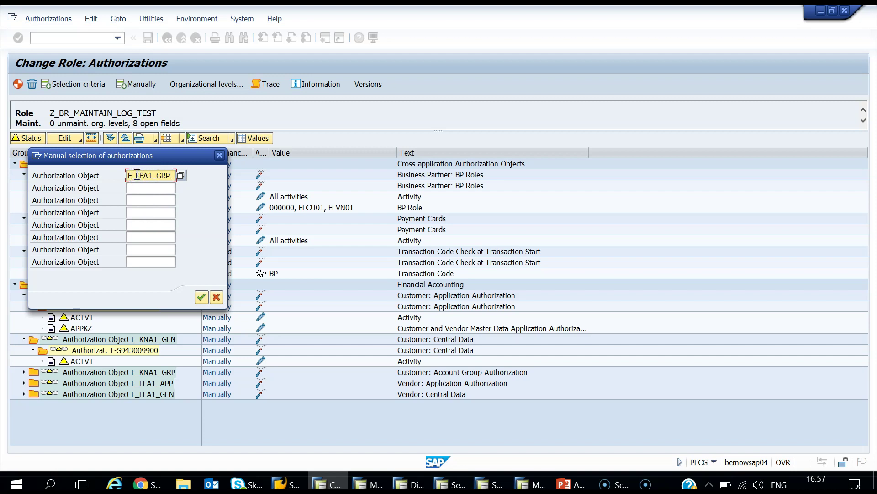
pyautogui.press('Return')
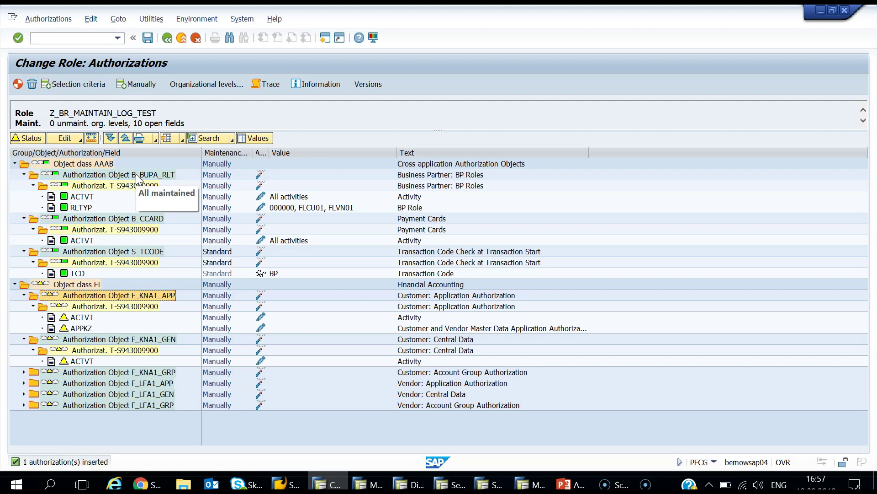
# Step: Copy the F_KNA1_BUK object name from the SAP_AUDITOR_BA_A authorization list
pyautogui.click(452, 484)
pyautogui.click(176, 342)
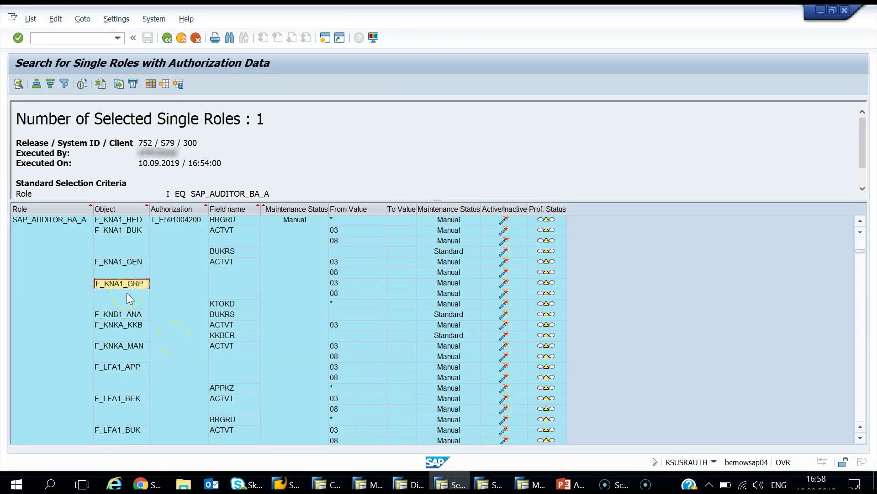
pyautogui.click(105, 250)
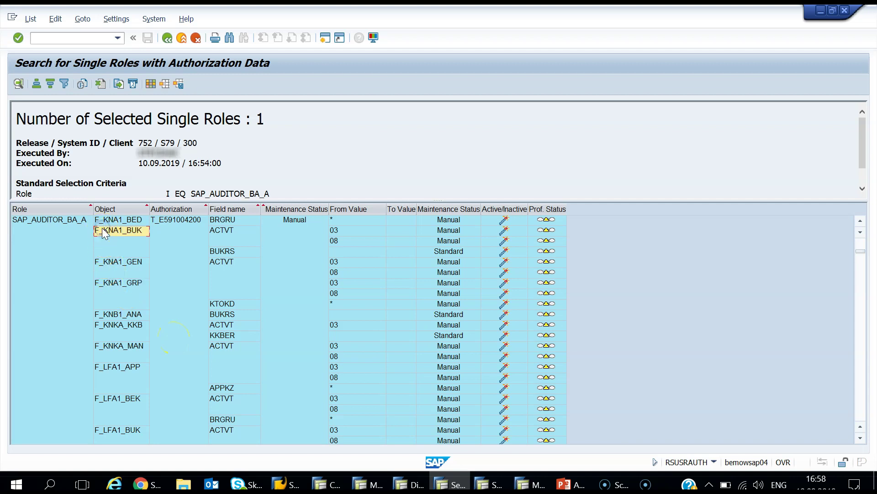
pyautogui.hotkey('alt', 'Tab')
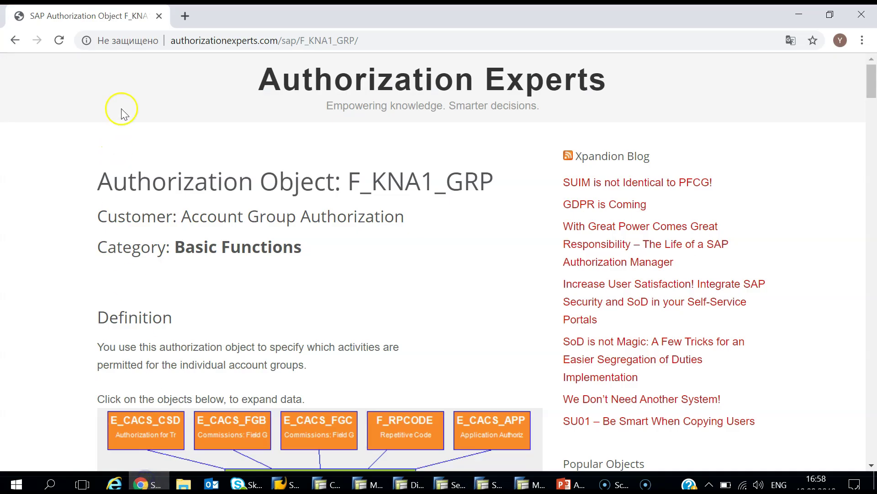
# Step: Swap the address to F_KNA1_BUK, loading its Customer: Authorization For Company Codes page
pyautogui.doubleClick(336, 40)
pyautogui.write('F_KNA1_BUK')
pyautogui.press('Return')
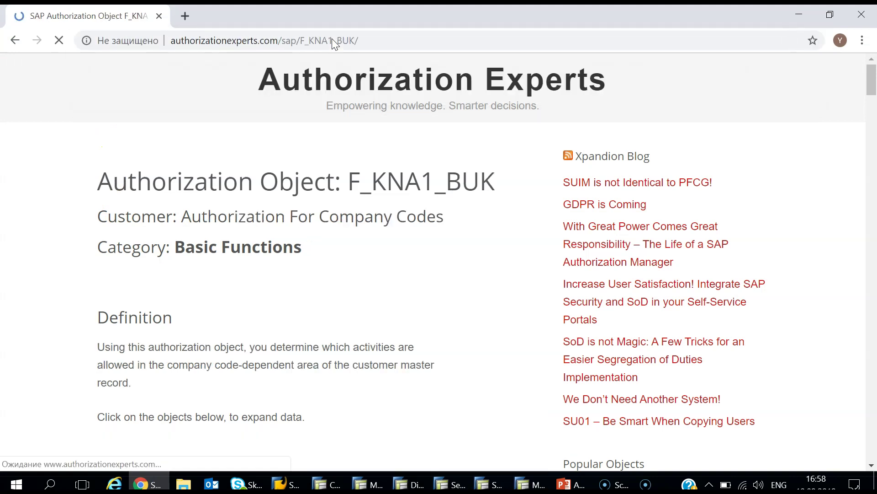
pyautogui.click(309, 131)
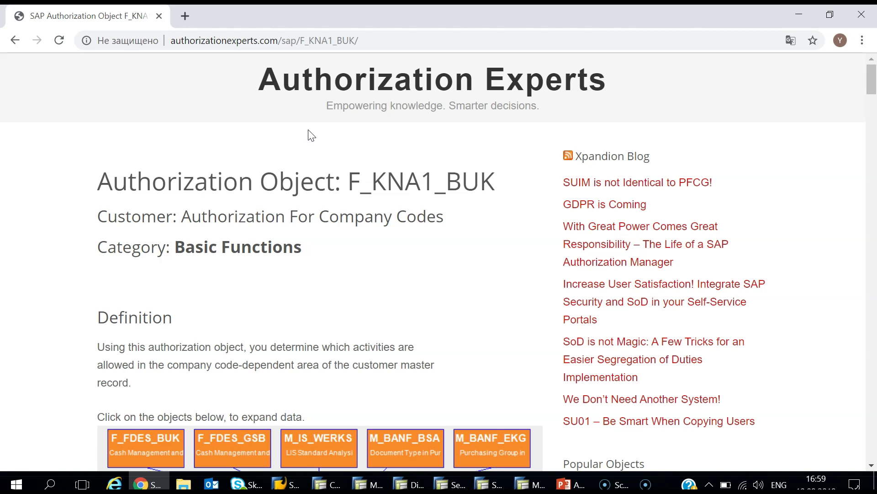
# Step: Manually insert F_KNA1_BUK and F_LFA1_BUK, leaving 2 unmaintained org levels and 12 open fields
pyautogui.click(300, 298)
pyautogui.click(327, 484)
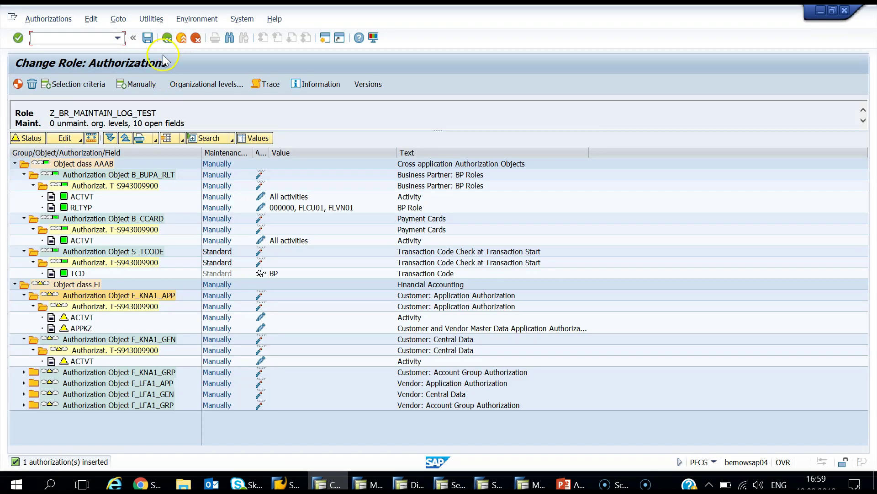
pyautogui.click(152, 84)
pyautogui.write('F_KNA1_BUK')
pyautogui.click(157, 189)
pyautogui.write('F_KNA1_BUK')
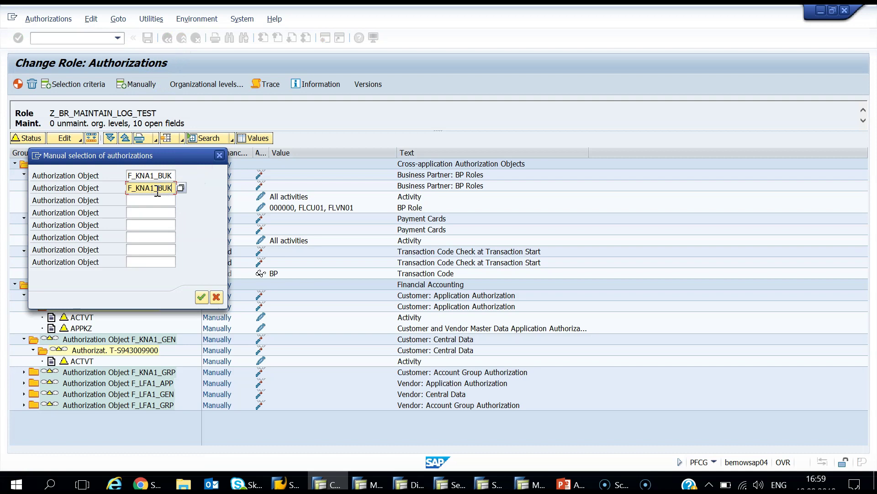
pyautogui.click(135, 188)
pyautogui.write('LF')
pyautogui.press('Return')
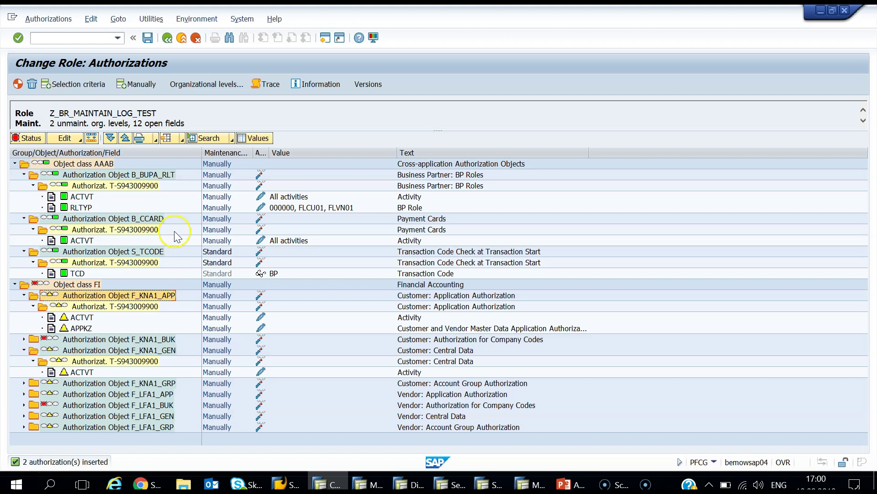
# Step: Pick company code 1010 as the Company Code org level value and save it
pyautogui.click(207, 84)
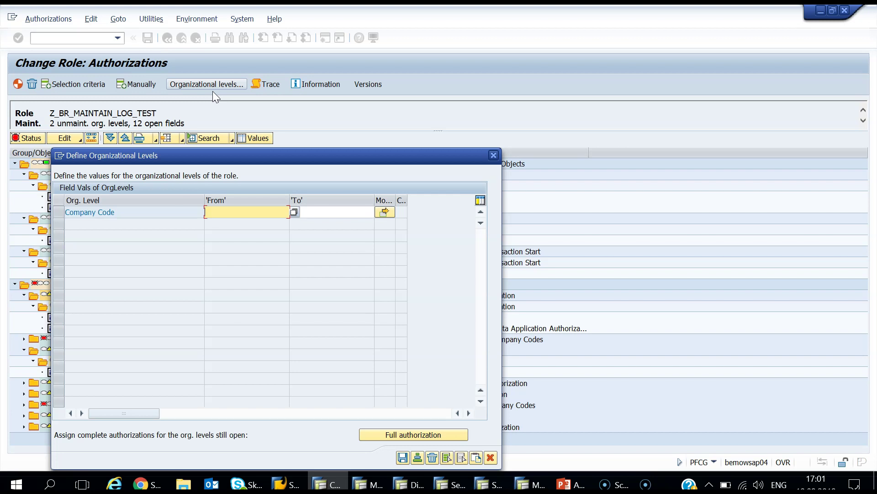
pyautogui.click(293, 212)
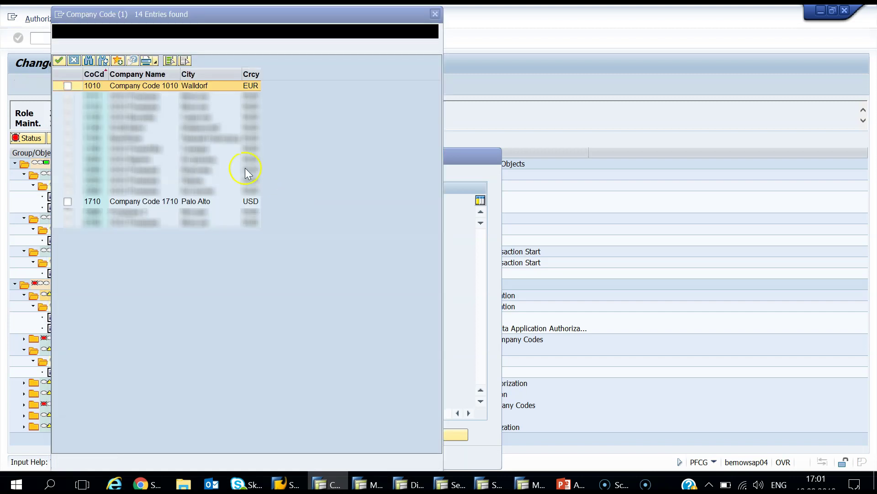
pyautogui.click(68, 85)
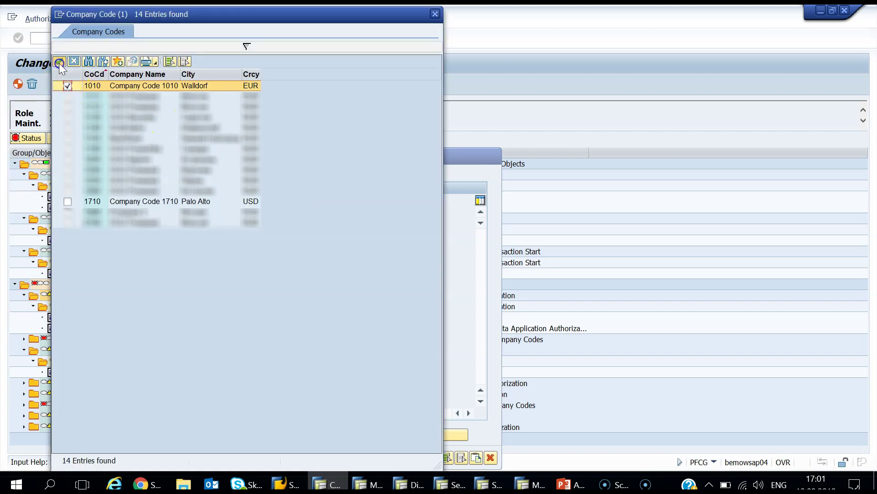
pyautogui.click(59, 62)
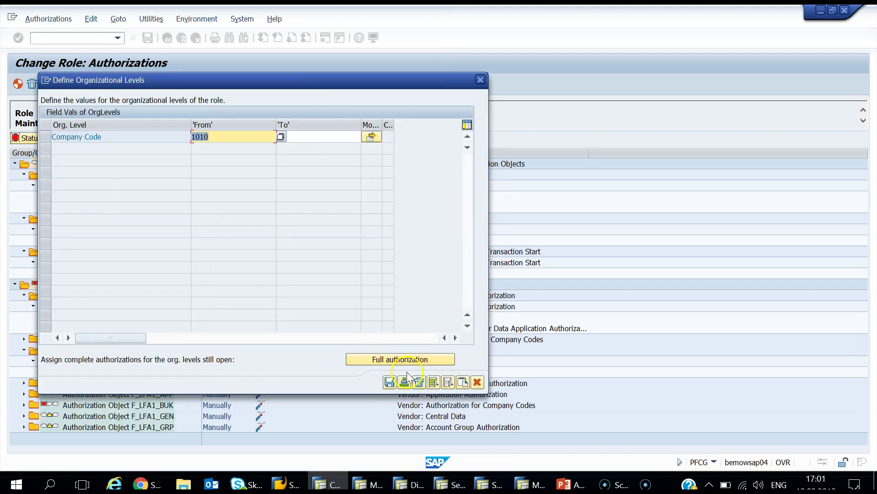
pyautogui.click(388, 383)
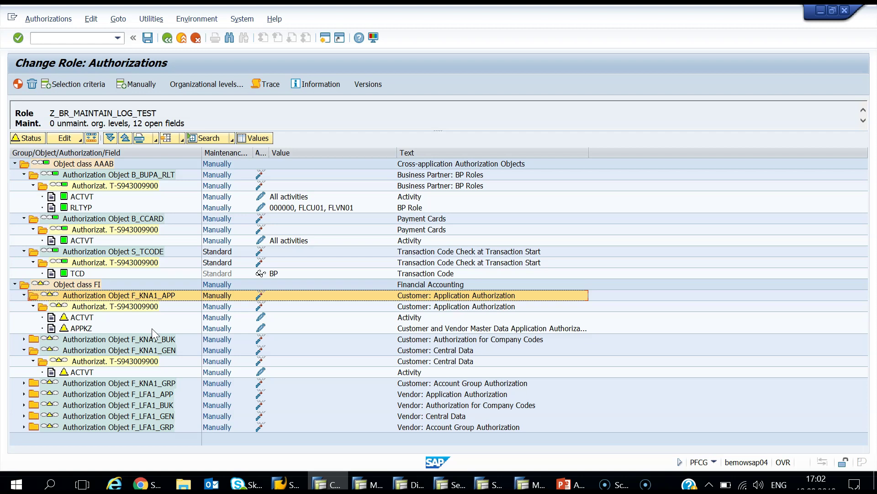
# Step: Grant full values to ACTVT, APPKZ and KTOKD in customer objects F_KNA1_BUK, _APP, _GEN and _GRP
pyautogui.click(152, 339)
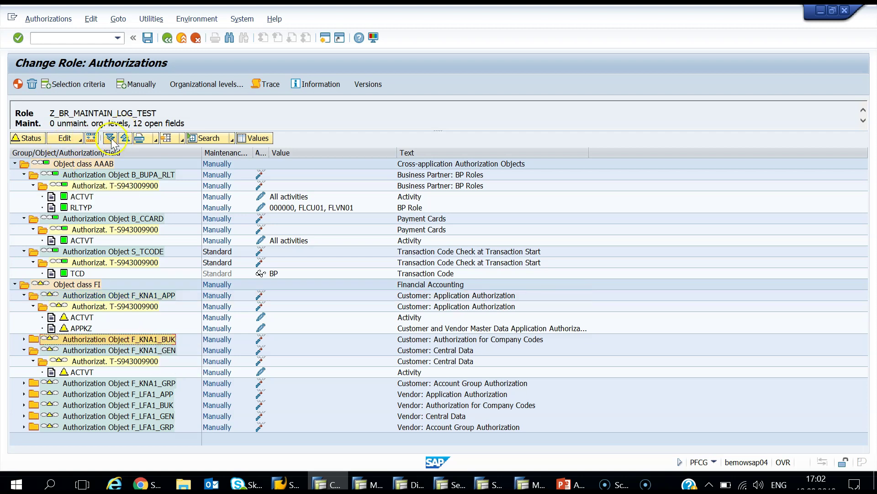
pyautogui.click(111, 139)
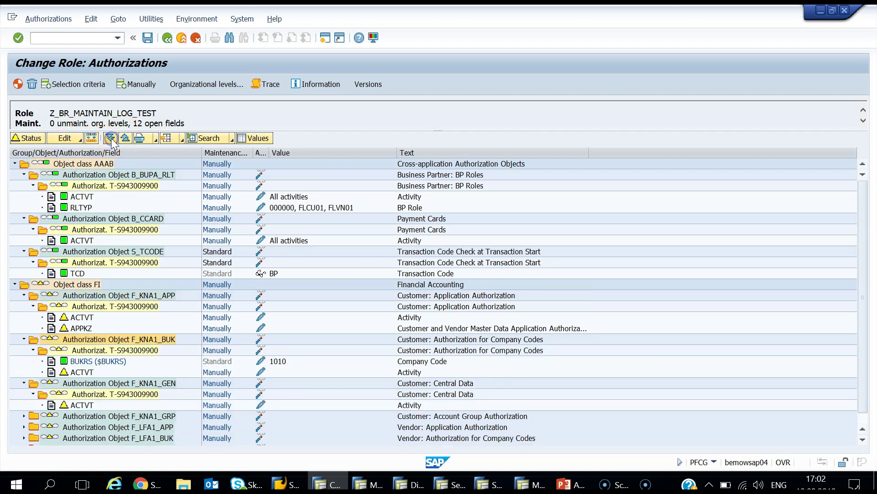
pyautogui.click(87, 372)
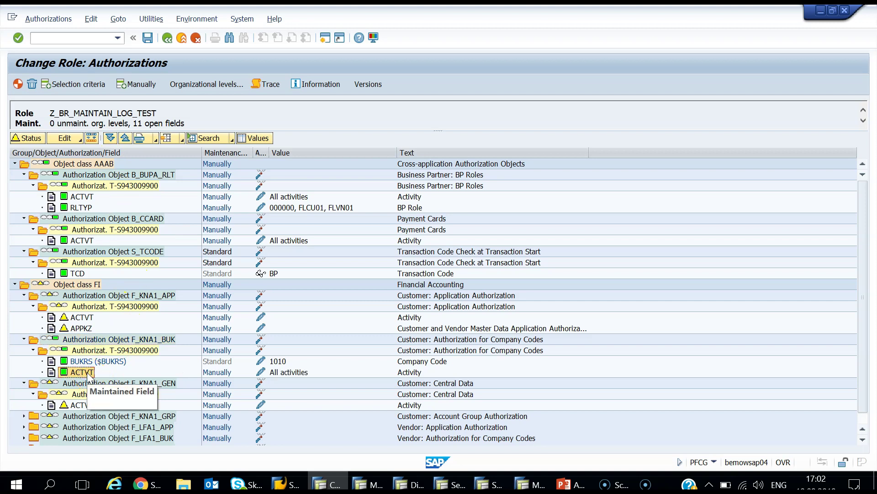
pyautogui.click(82, 319)
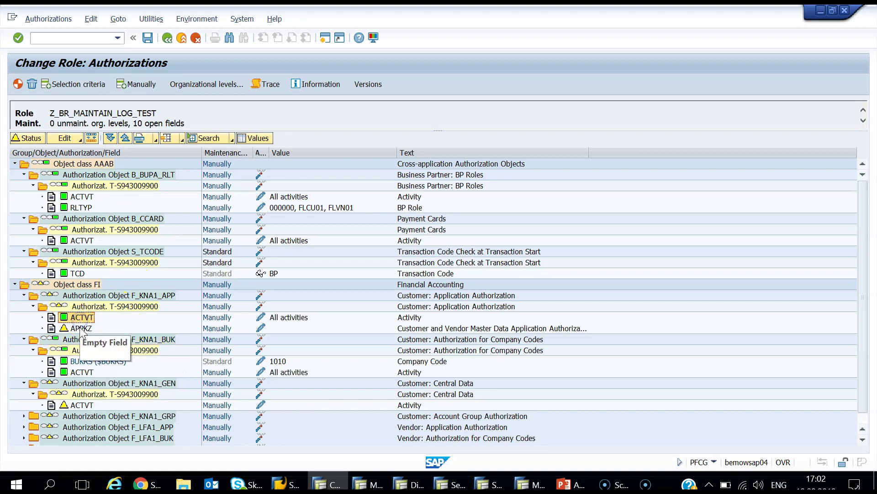
pyautogui.click(79, 328)
pyautogui.click(83, 286)
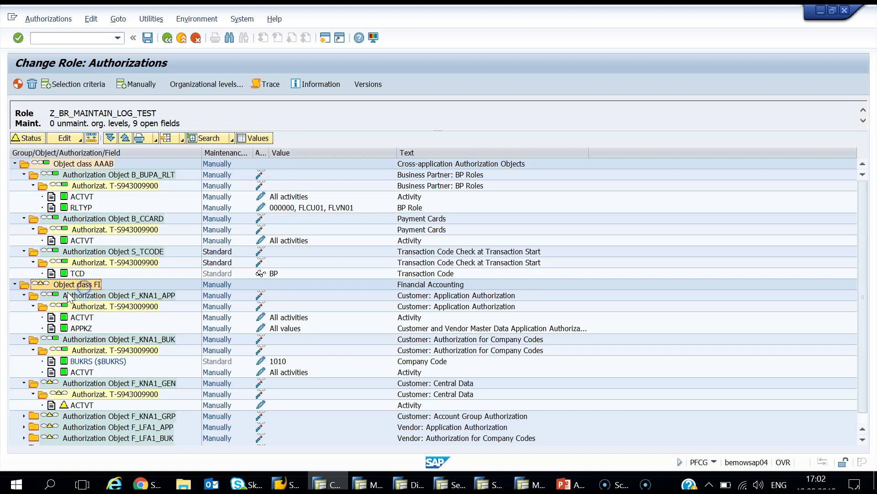
pyautogui.click(15, 284)
pyautogui.click(15, 285)
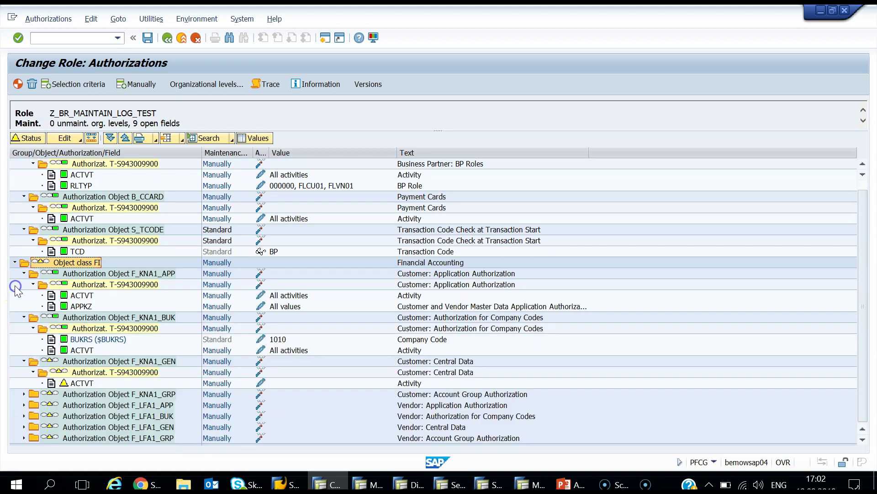
pyautogui.click(79, 384)
pyautogui.click(90, 396)
pyautogui.click(114, 141)
pyautogui.click(64, 383)
pyautogui.click(64, 394)
# Step: Grant full values to ACTVT, APPKZ and KTOKK in vendor objects F_LFA1_APP, _BUK, _GEN and _GRP
pyautogui.click(23, 405)
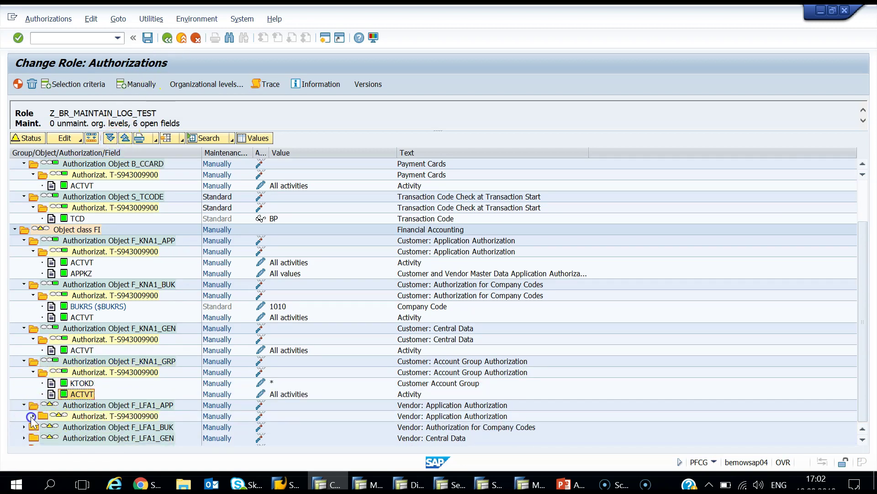
pyautogui.click(31, 415)
pyautogui.click(64, 394)
pyautogui.click(64, 405)
pyautogui.click(96, 416)
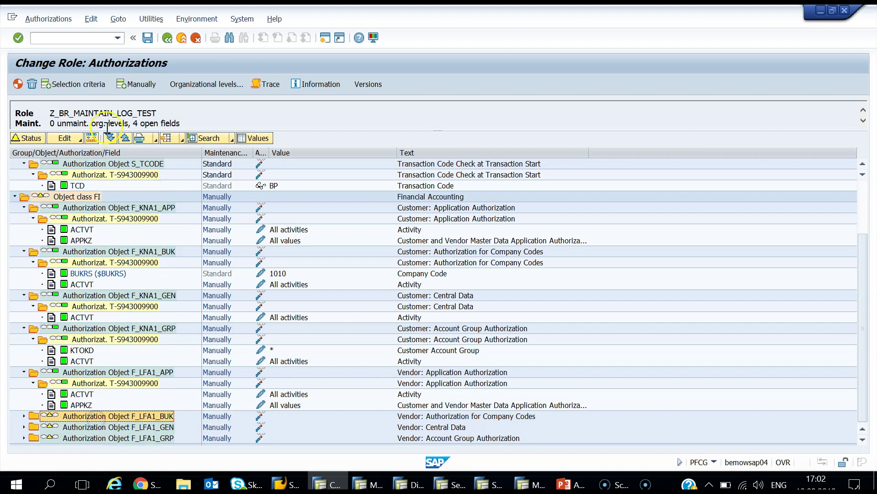
pyautogui.click(109, 137)
pyautogui.click(64, 416)
pyautogui.click(96, 427)
pyautogui.click(109, 138)
pyautogui.click(84, 429)
pyautogui.click(83, 436)
pyautogui.click(110, 138)
pyautogui.click(91, 427)
pyautogui.click(91, 437)
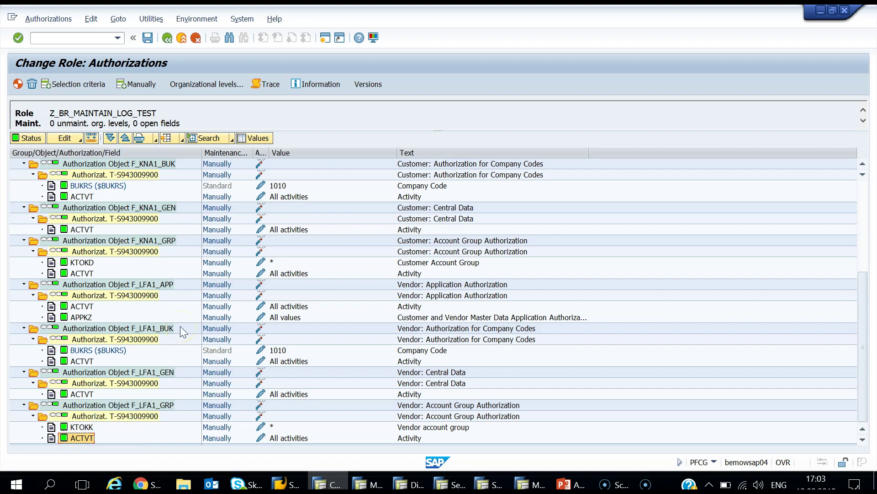
pyautogui.scroll(5, 180, 325)
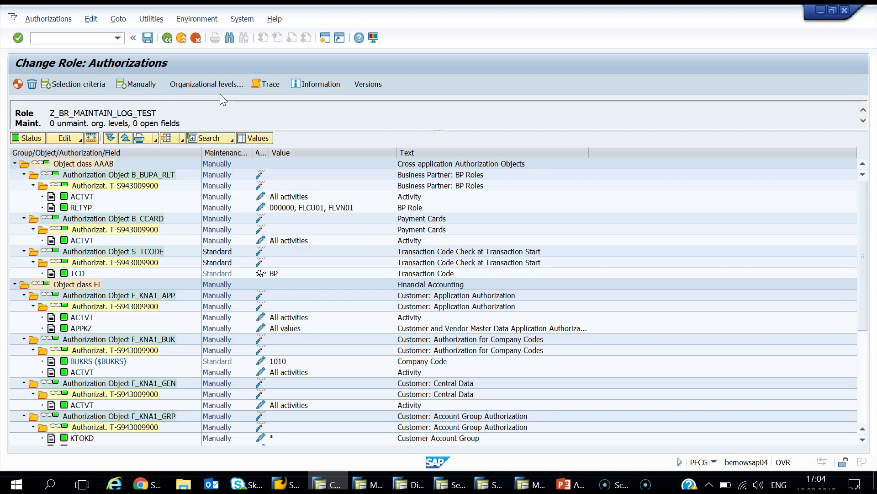
# Step: In SAP Easy Access, start Tools > Administration > User Maintenance > Information System > Authorization Objects > By Complex Selection Criteria
pyautogui.click(267, 303)
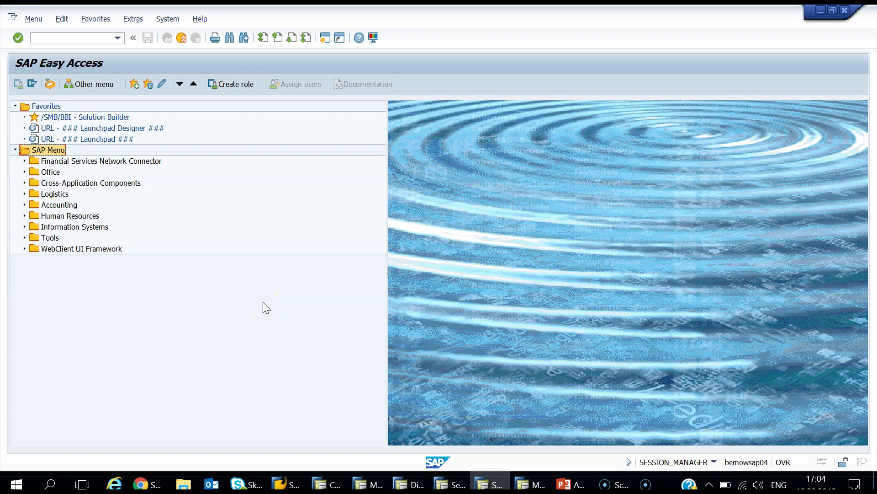
pyautogui.click(25, 237)
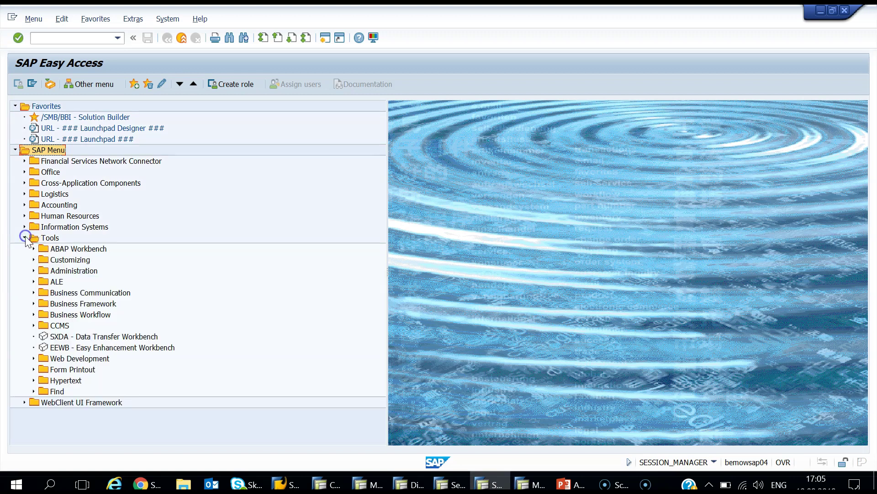
pyautogui.click(34, 271)
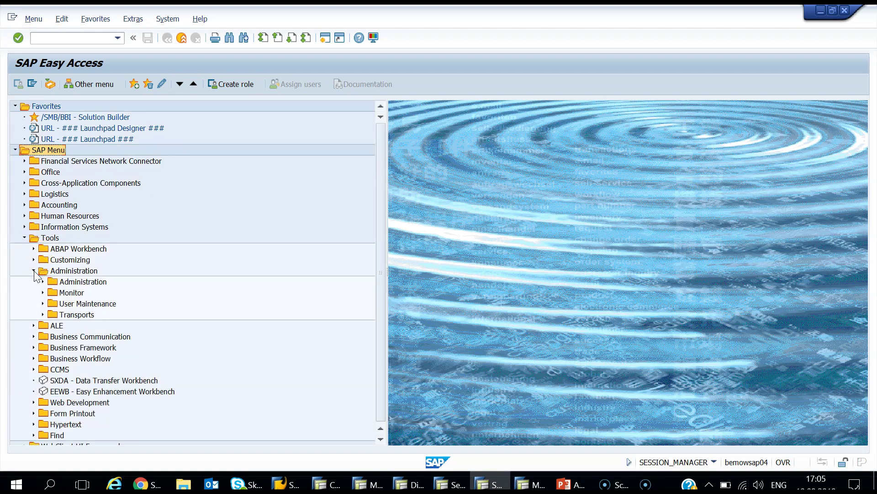
pyautogui.click(42, 303)
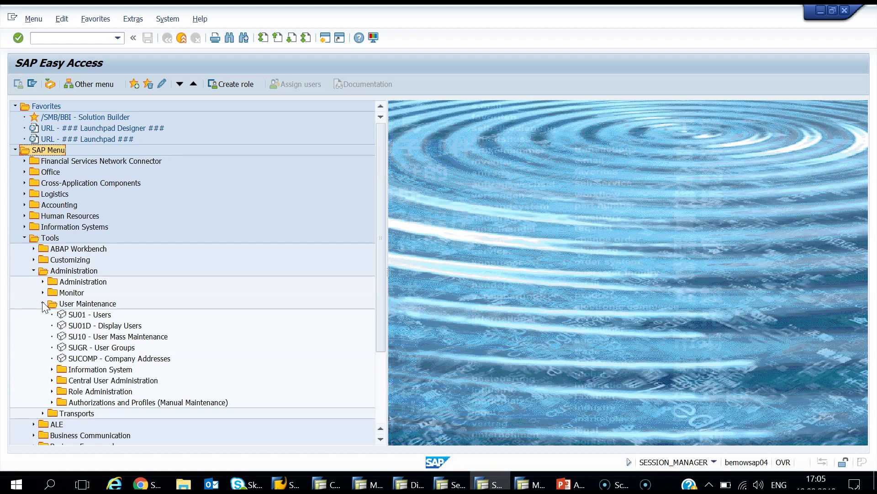
pyautogui.click(52, 369)
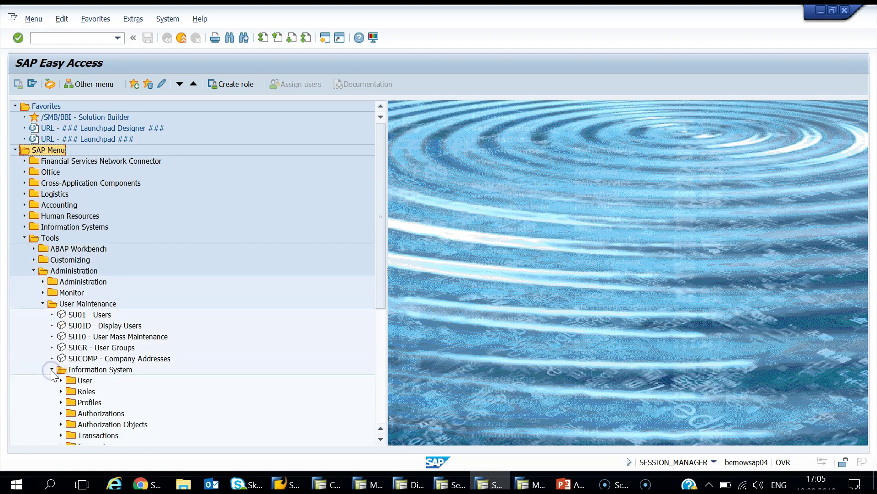
pyautogui.scroll(-2, 51, 369)
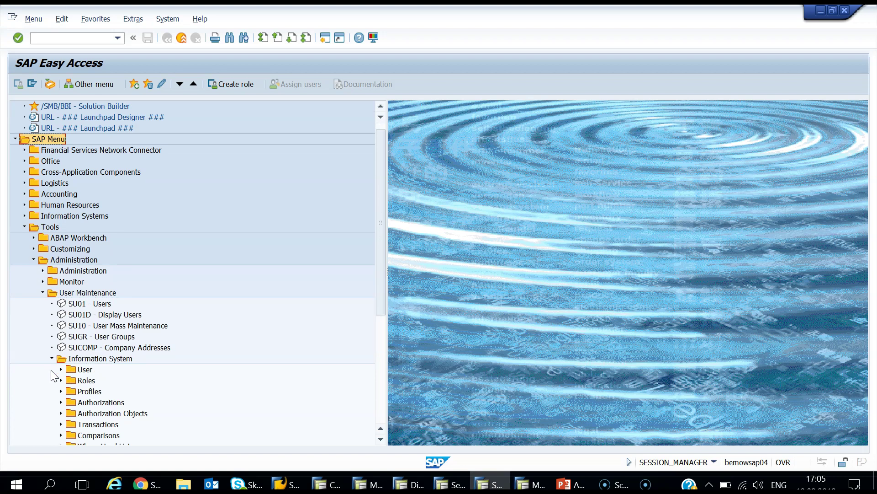
pyautogui.click(63, 382)
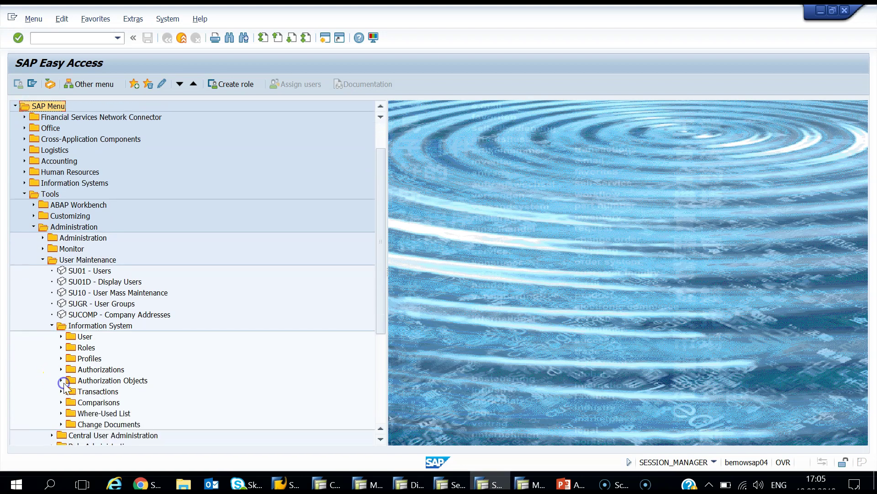
pyautogui.click(61, 380)
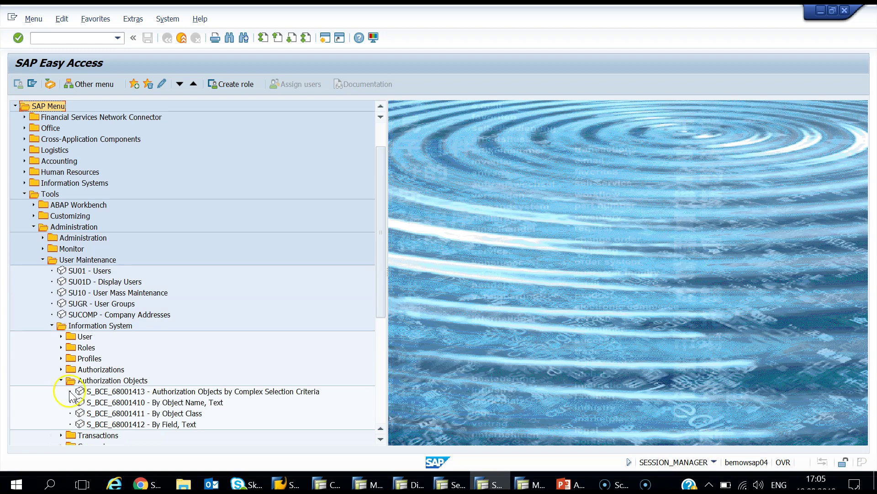
pyautogui.doubleClick(104, 414)
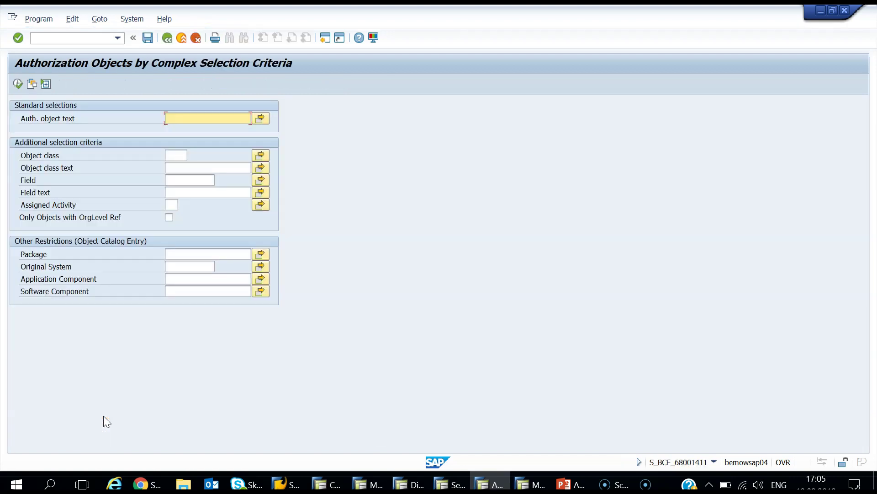
pyautogui.click(178, 156)
# Step: Search object classes by description 'Materials*' and choose MM_E, Materials Management: Purchasing
pyautogui.click(192, 155)
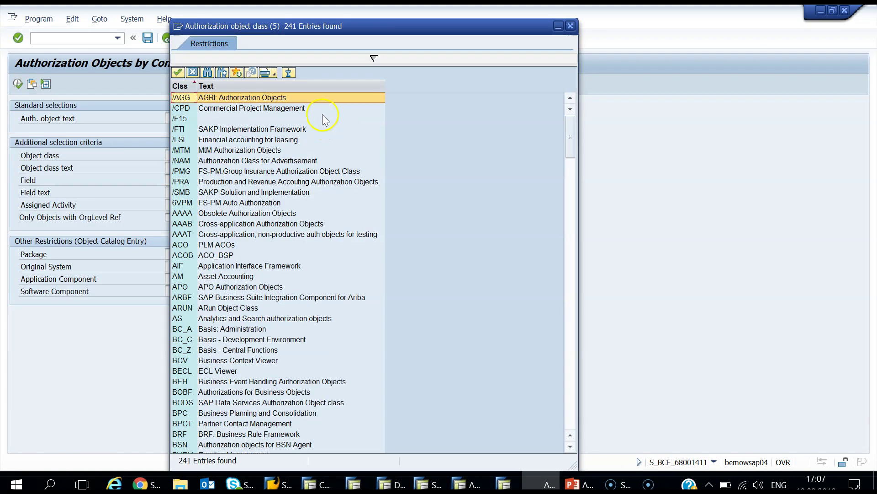
pyautogui.click(374, 59)
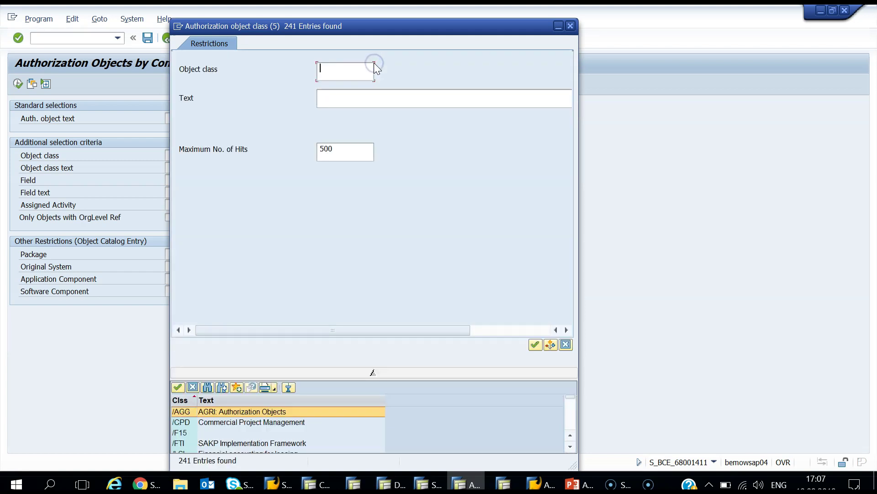
pyautogui.click(378, 100)
pyautogui.write('Materials')
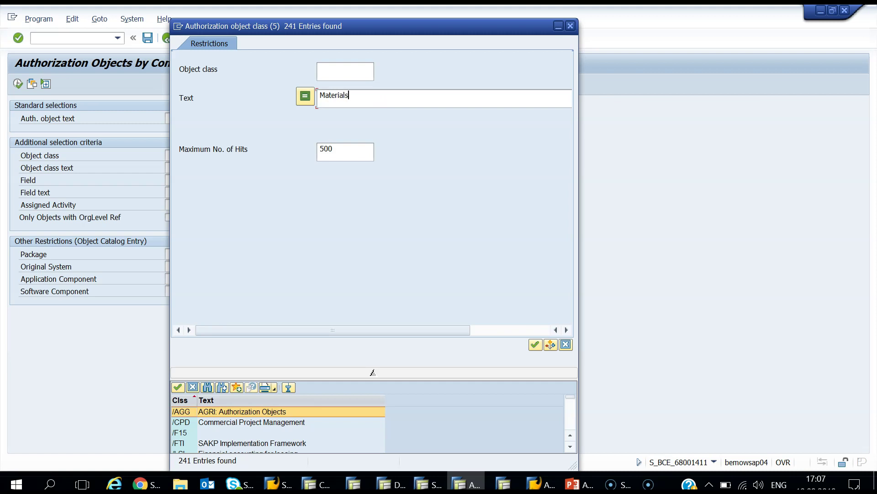
pyautogui.write('*')
pyautogui.click(535, 344)
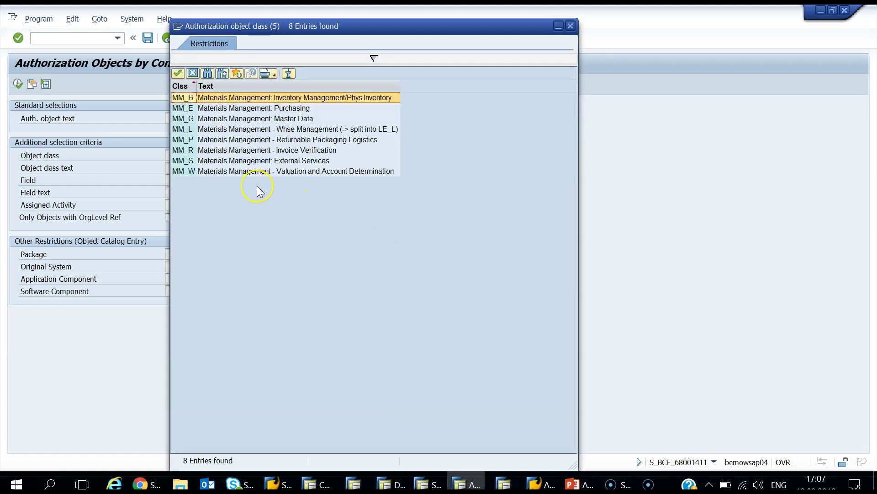
pyautogui.click(209, 109)
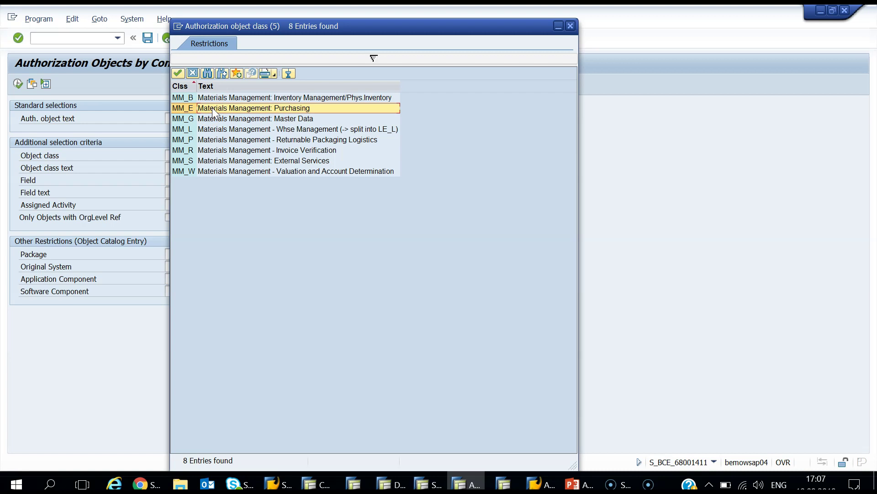
pyautogui.doubleClick(212, 108)
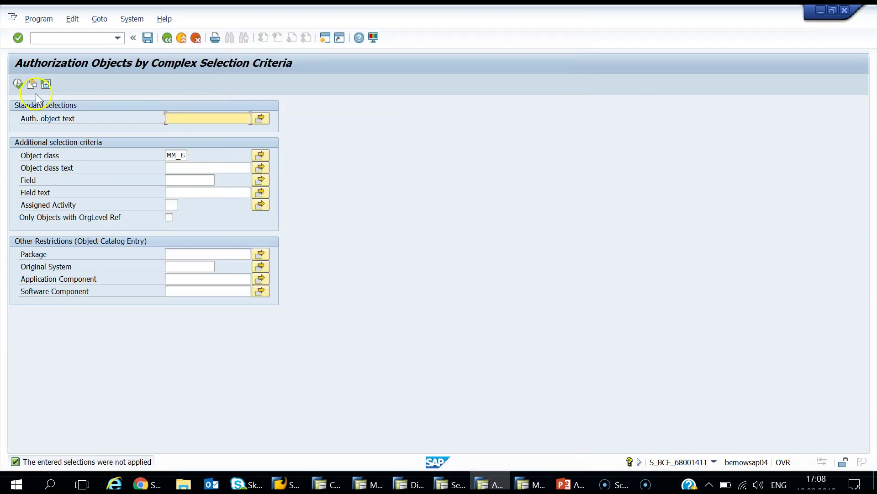
# Step: Run the MM_E search and filter the object text column to 'Purchasing Organization*'
pyautogui.click(18, 84)
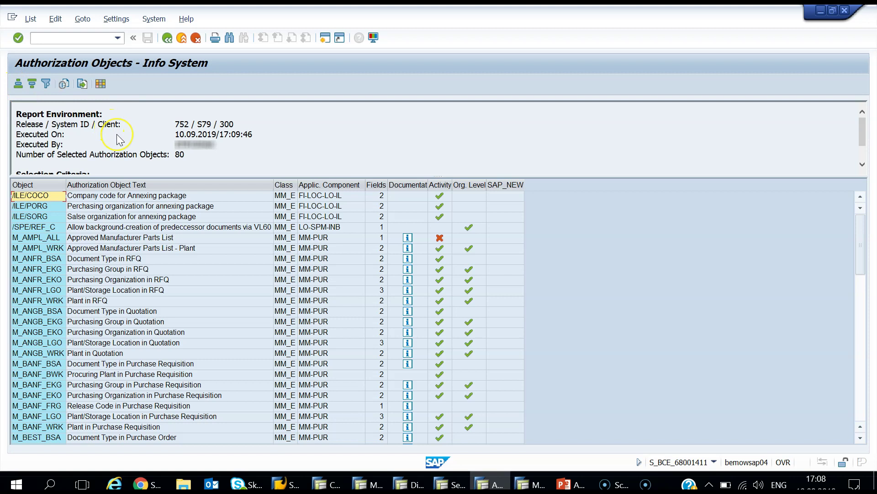
pyautogui.click(147, 185)
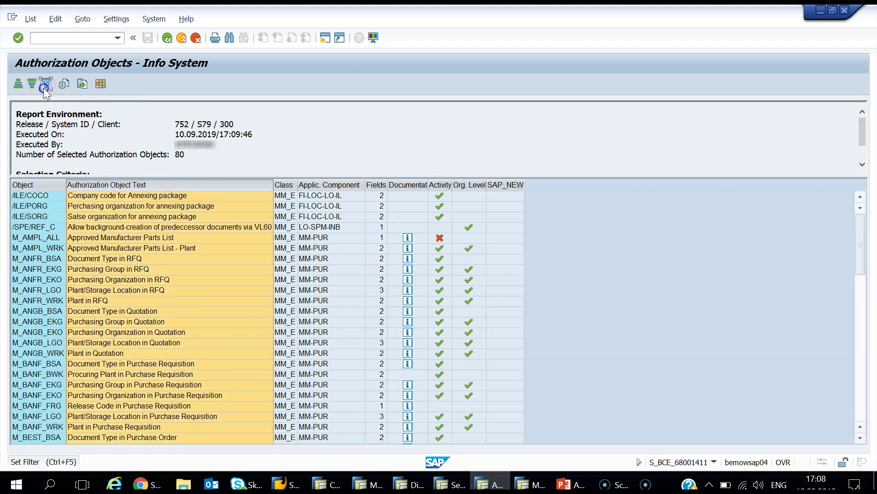
pyautogui.click(45, 85)
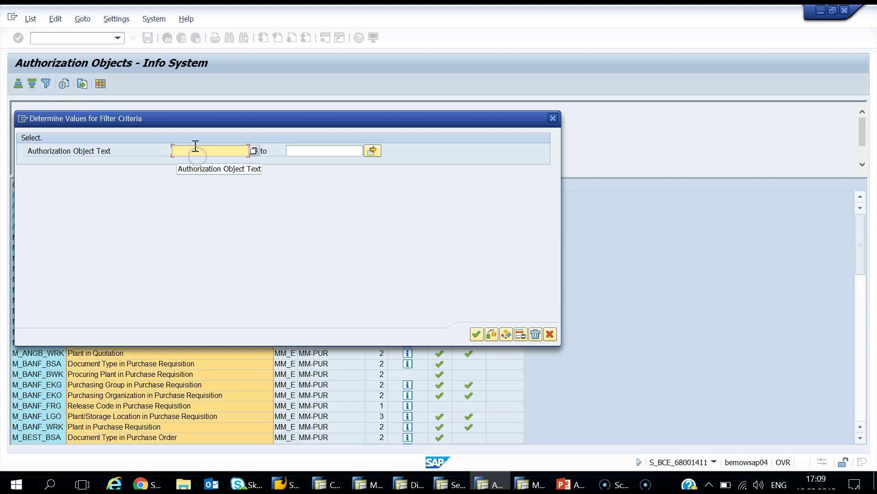
pyautogui.write('Purchasi')
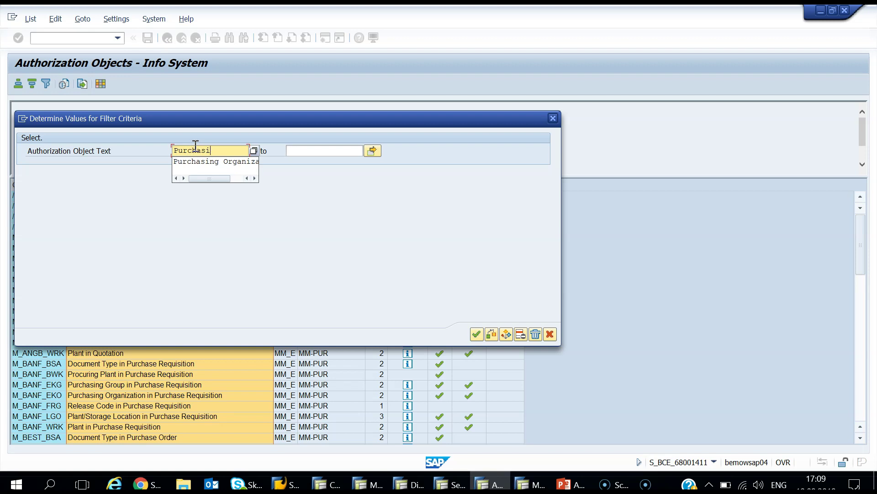
pyautogui.write('ng Or')
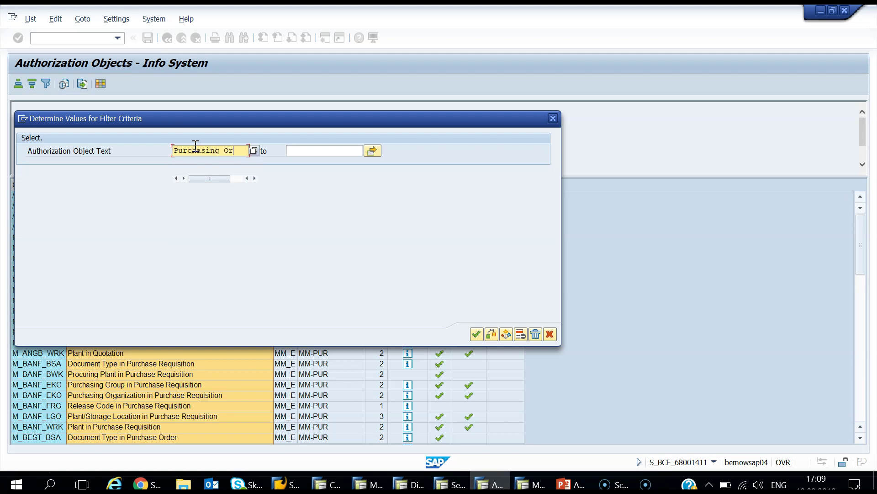
pyautogui.write('ganiza')
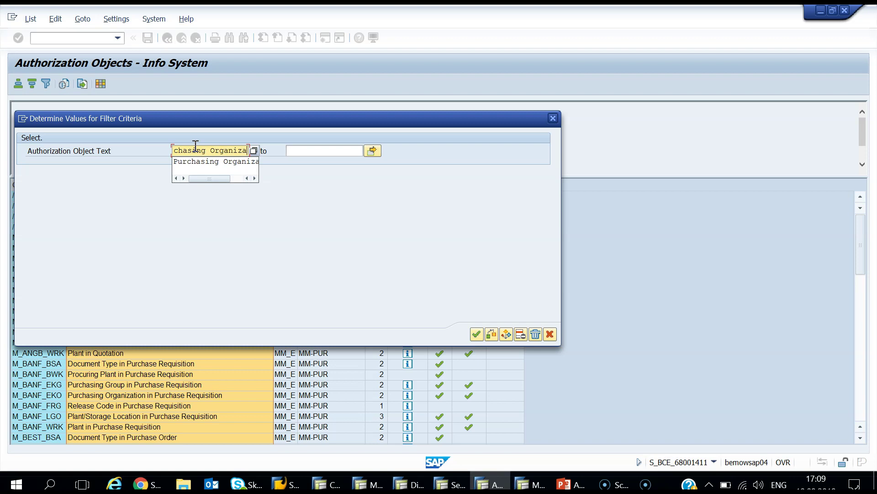
pyautogui.write('tion*')
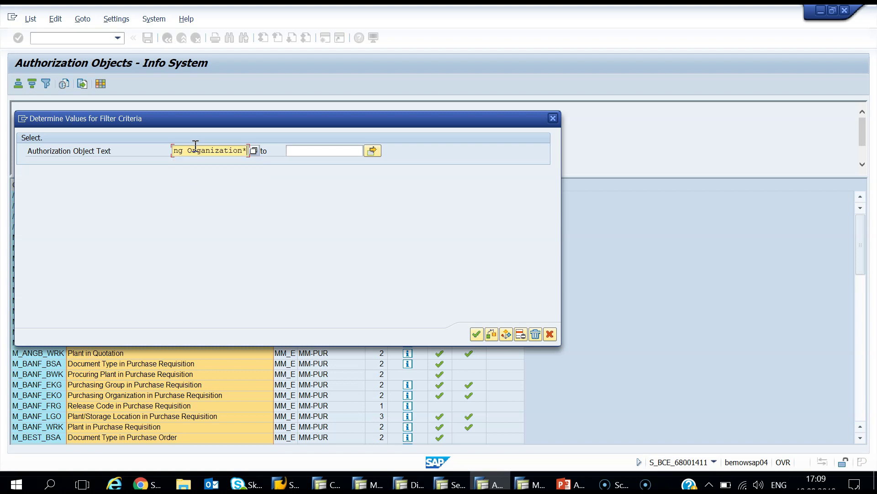
pyautogui.click(477, 334)
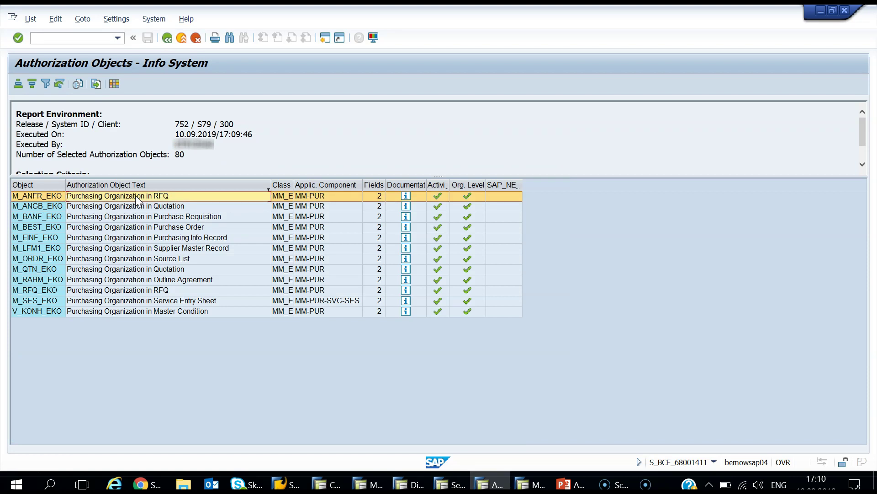
# Step: Copy M_LFM1_EKO into the role as a manually added authorization, then return to the search criteria
pyautogui.click(152, 249)
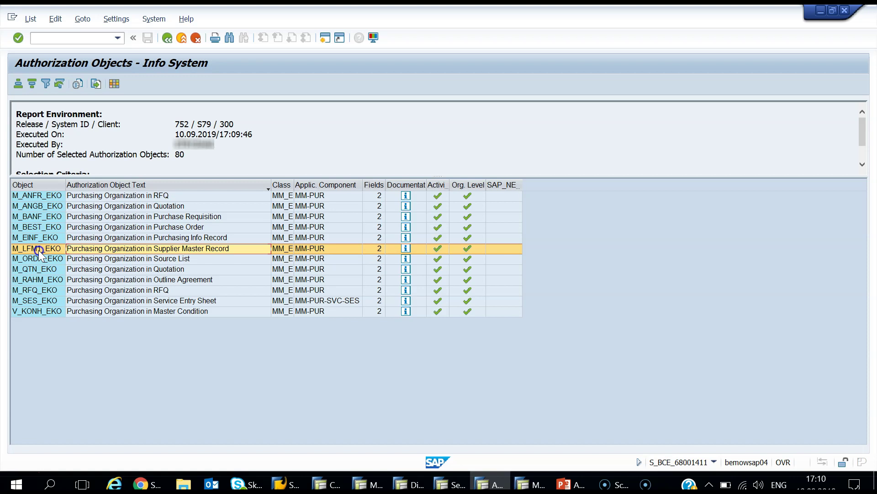
pyautogui.click(52, 248)
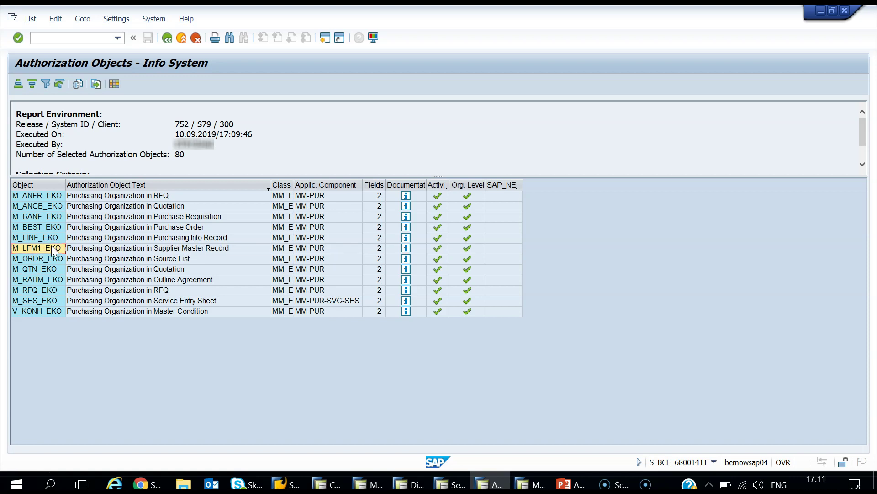
pyautogui.hotkey('ctrl', 'c')
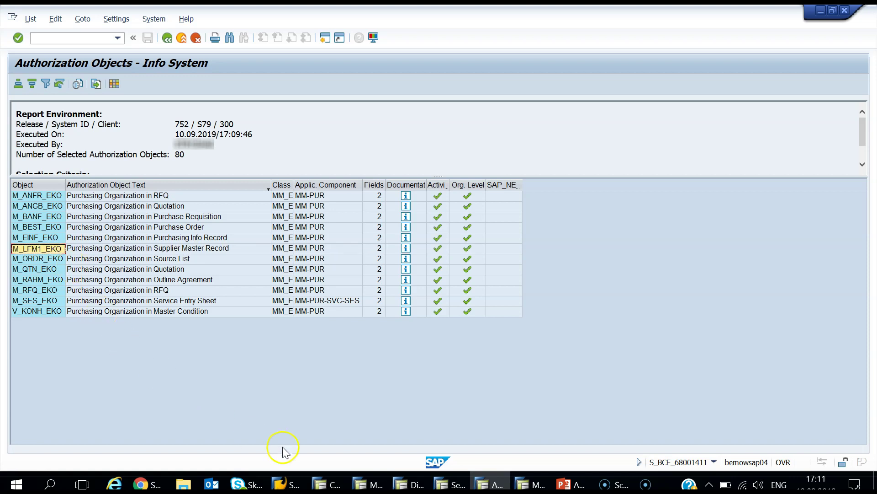
pyautogui.click(328, 483)
pyautogui.click(138, 88)
pyautogui.hotkey('ctrl', 'v')
pyautogui.click(201, 297)
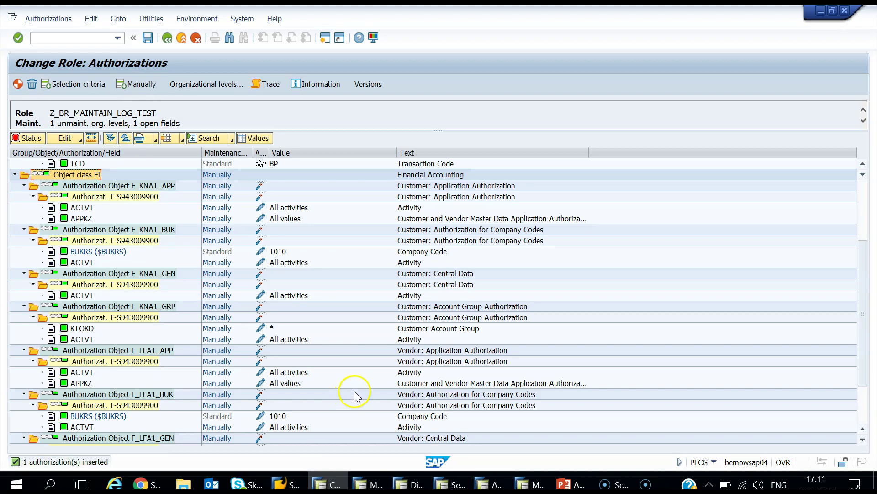
pyautogui.click(490, 482)
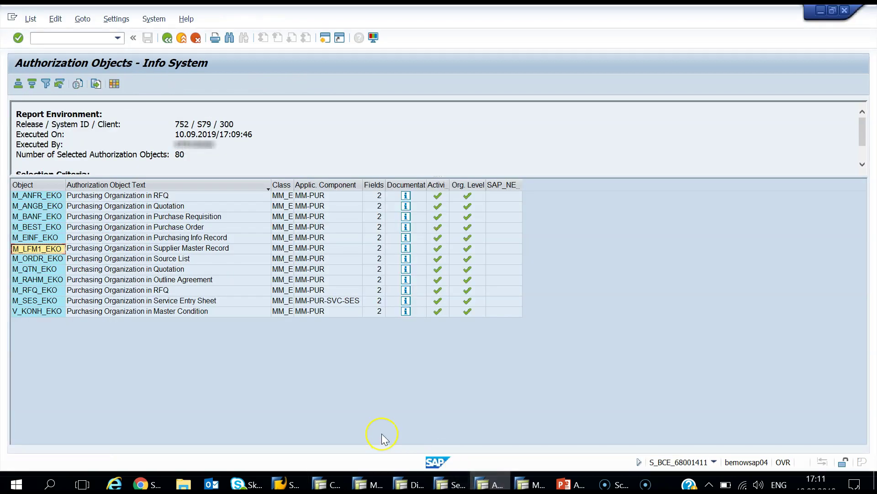
pyautogui.click(166, 39)
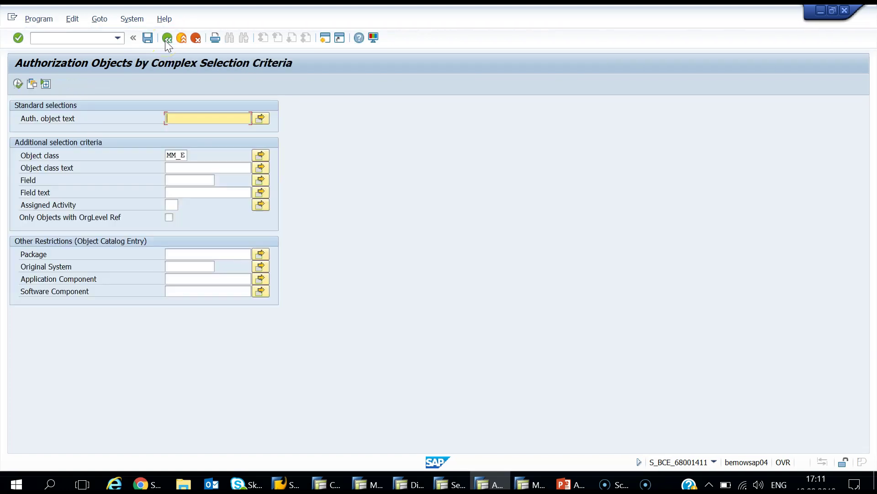
# Step: Replace the object class with SD (Sales and Distribution) and list its 27 authorization objects
pyautogui.click(227, 155)
pyautogui.press('BackSpace')
pyautogui.press('BackSpace')
pyautogui.press('BackSpace')
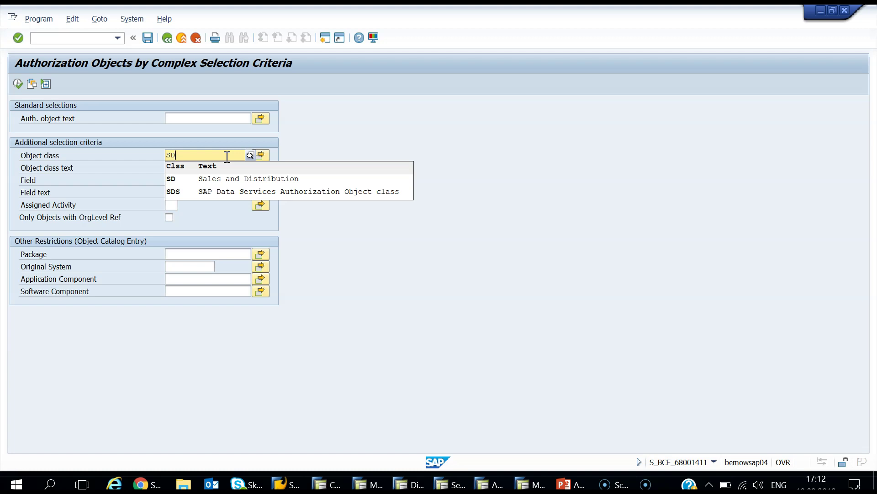
pyautogui.click(223, 181)
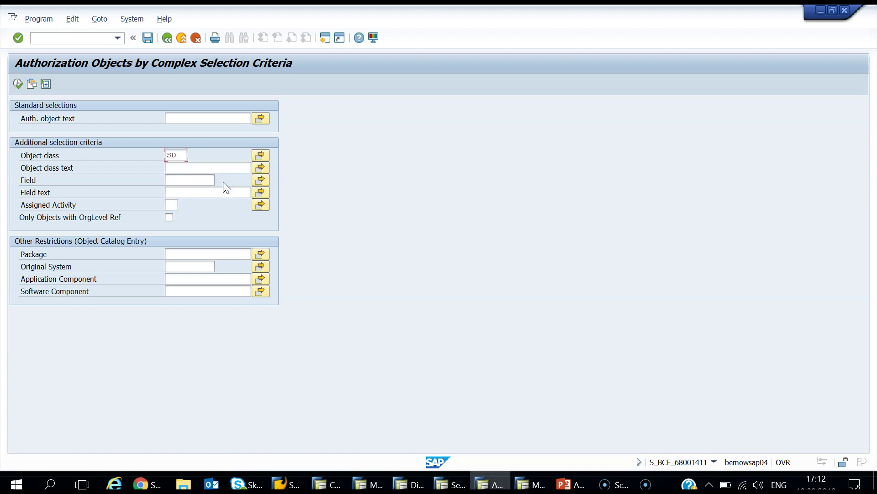
pyautogui.click(18, 83)
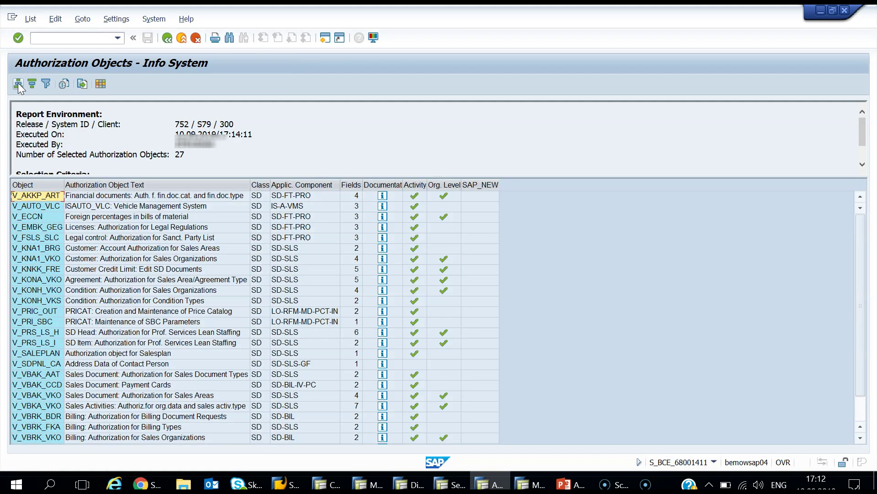
pyautogui.click(93, 218)
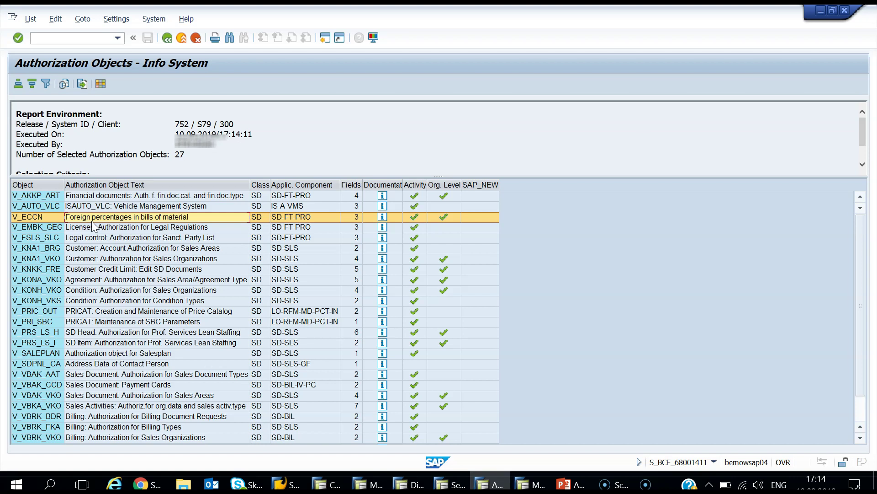
# Step: Review the role's customer and vendor authorization objects, then return to the SD object list
pyautogui.click(325, 483)
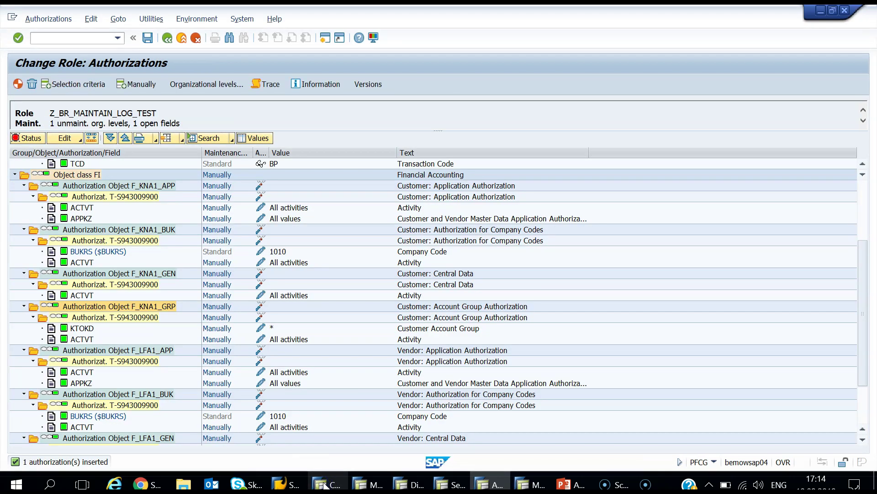
pyautogui.click(156, 274)
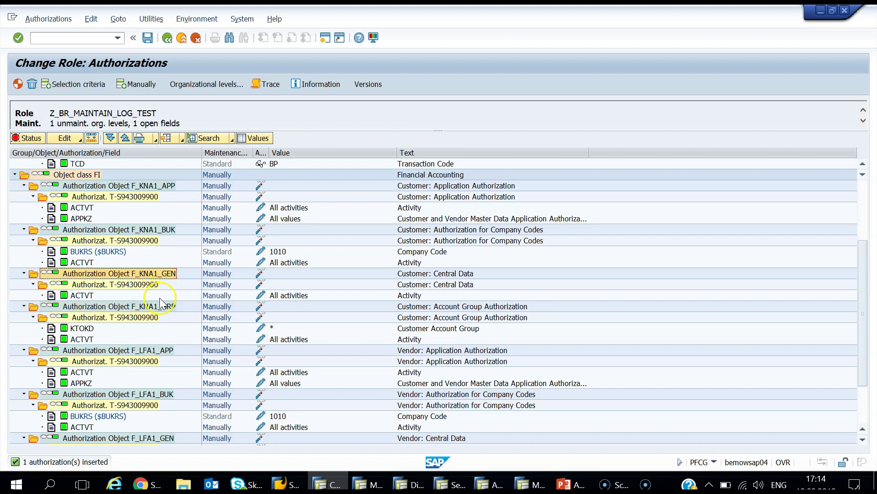
pyautogui.click(155, 350)
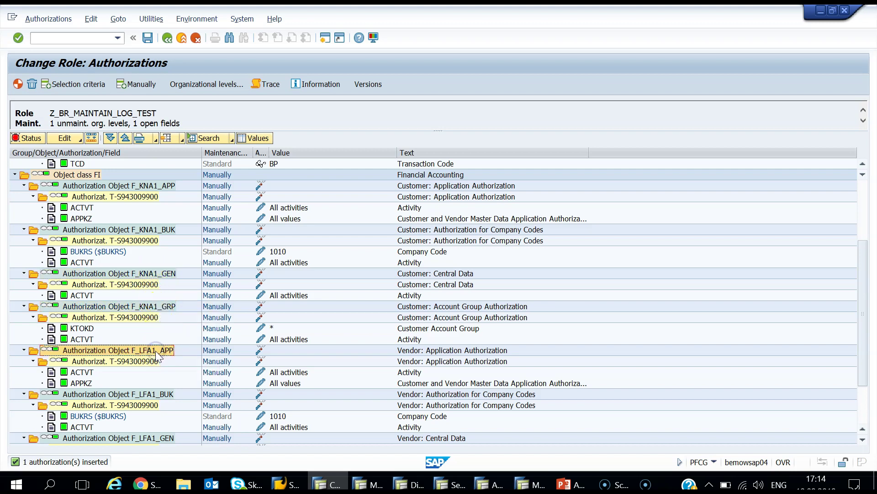
pyautogui.click(490, 484)
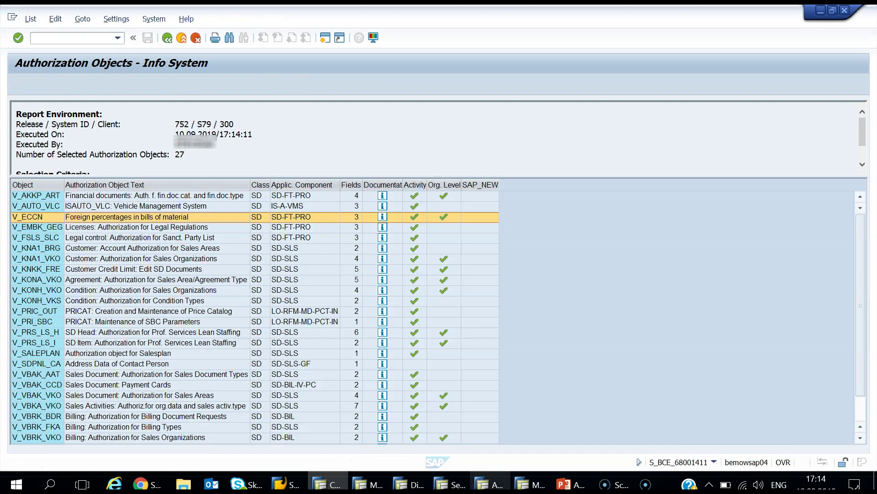
# Step: Filter the SD list to objects containing KNA1 and copy the V_KNA1_VKO name for the role
pyautogui.click(37, 183)
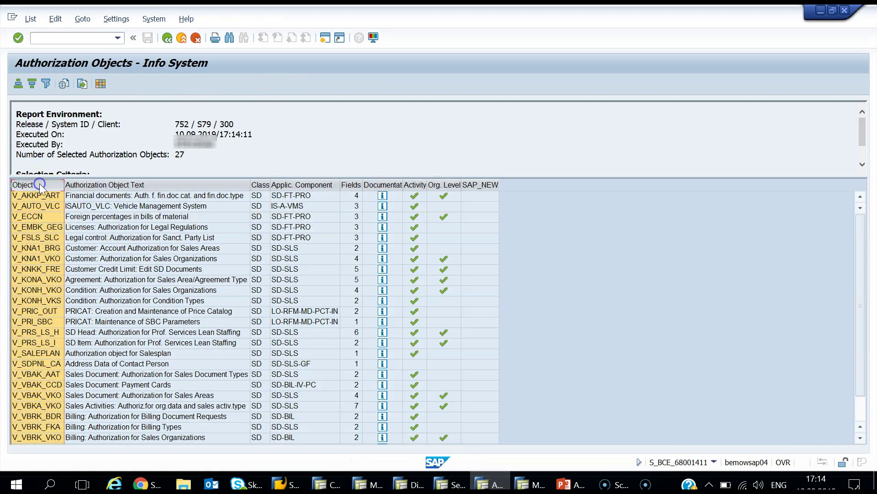
pyautogui.click(46, 84)
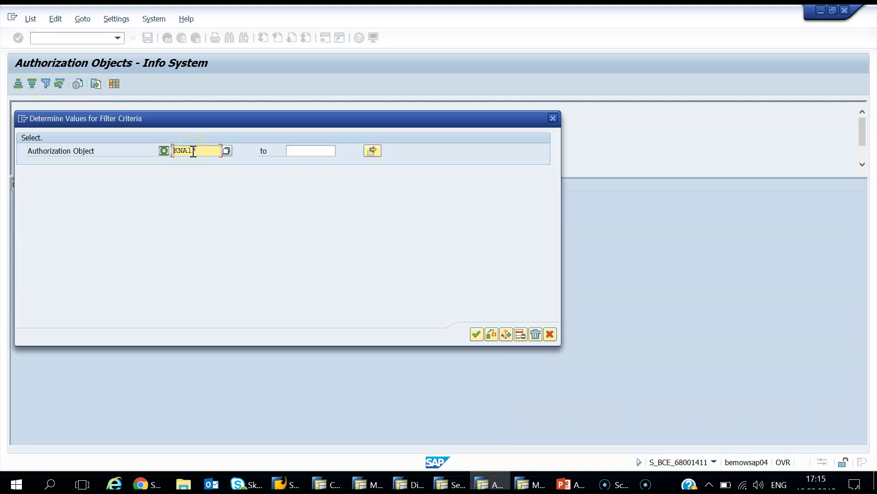
pyautogui.press('Return')
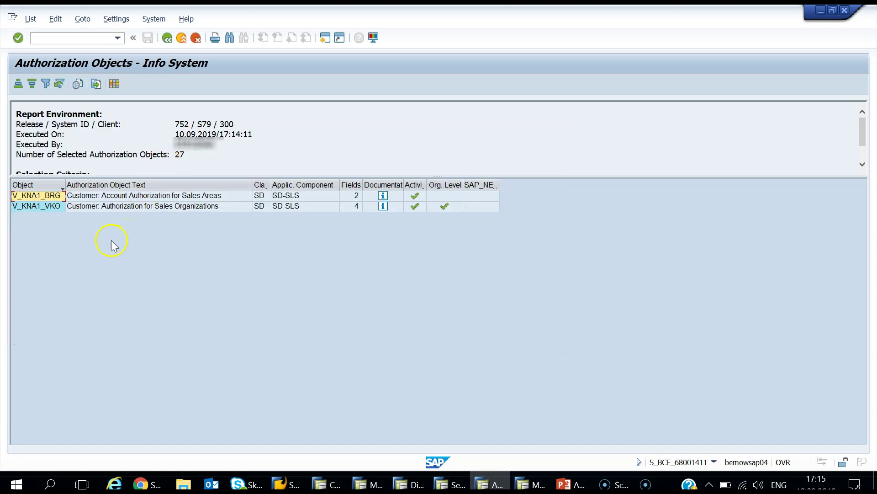
pyautogui.click(81, 207)
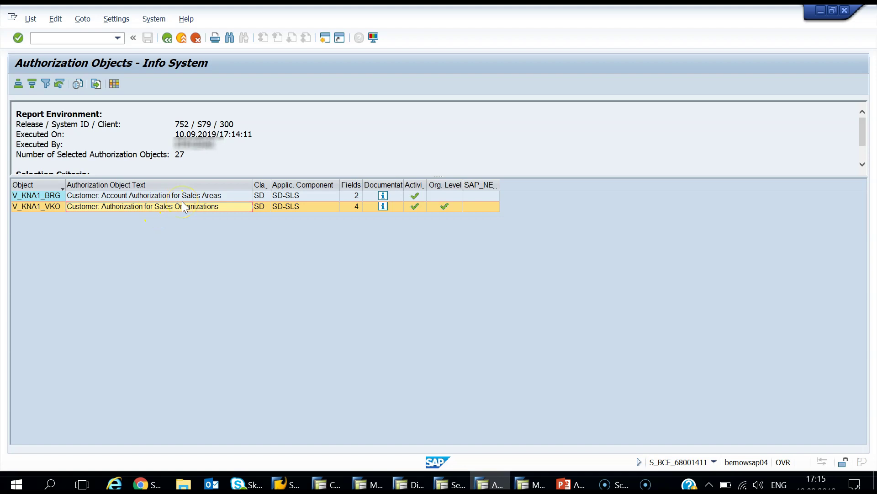
pyautogui.click(55, 208)
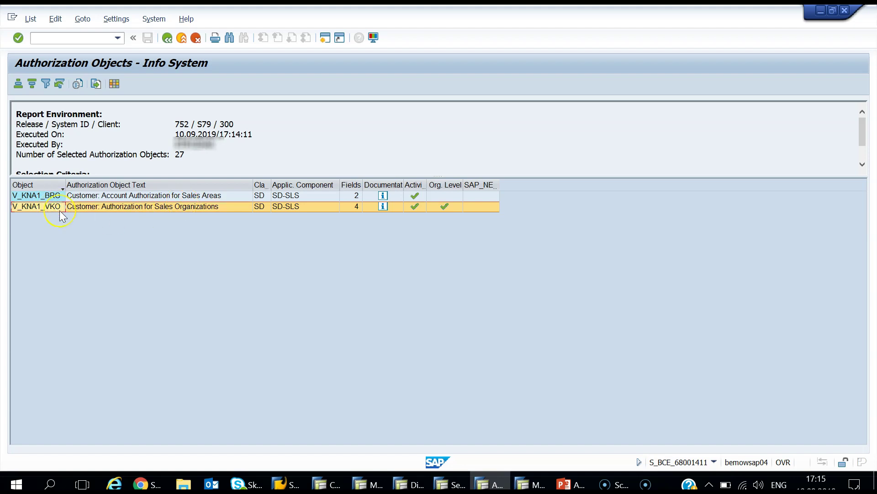
pyautogui.click(60, 212)
pyautogui.doubleClick(60, 211)
pyautogui.click(328, 484)
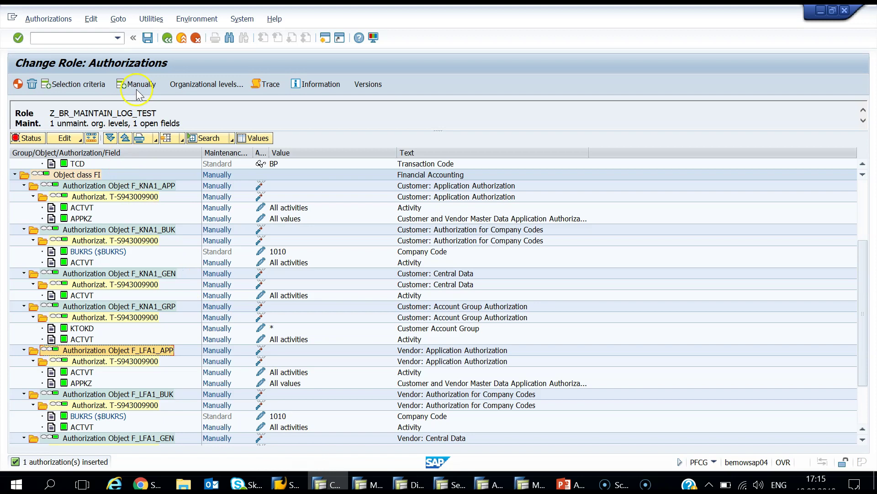
# Step: Paste V_KNA1_VKO as a manually added authorization object and bring up its organizational levels
pyautogui.click(135, 84)
pyautogui.write('V_KNA1_VKO')
pyautogui.click(202, 297)
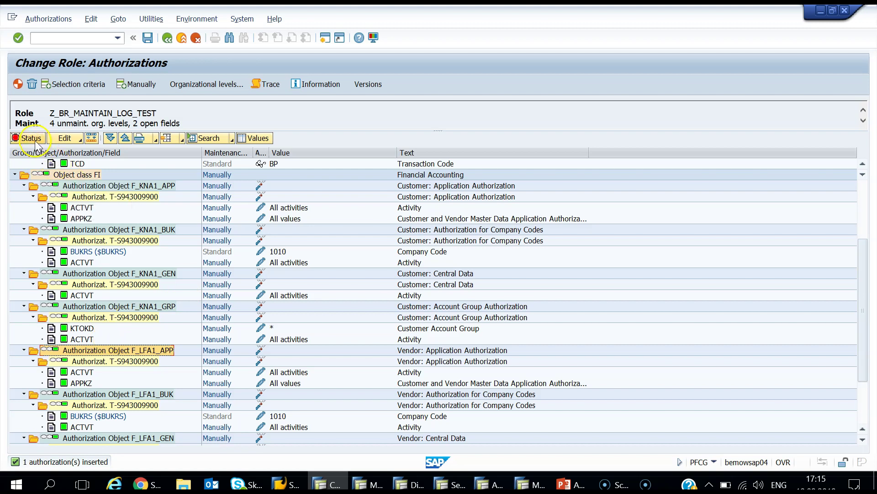
pyautogui.scroll(-3, 114, 234)
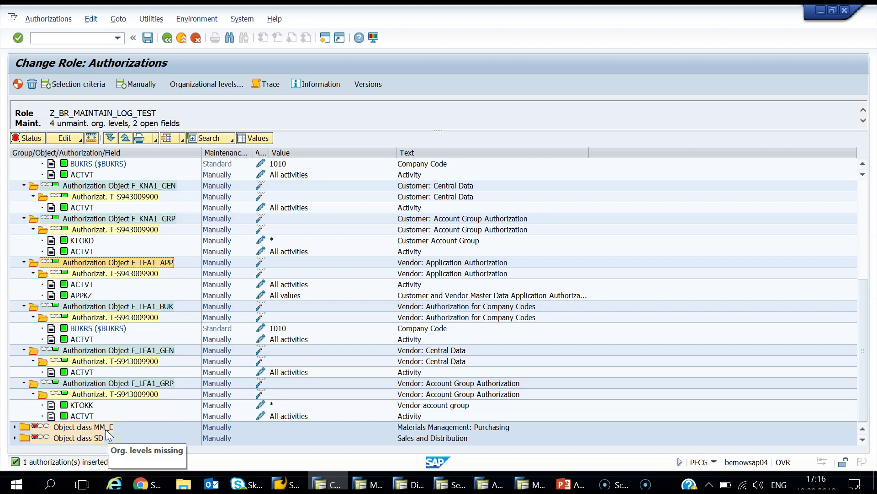
pyautogui.click(218, 86)
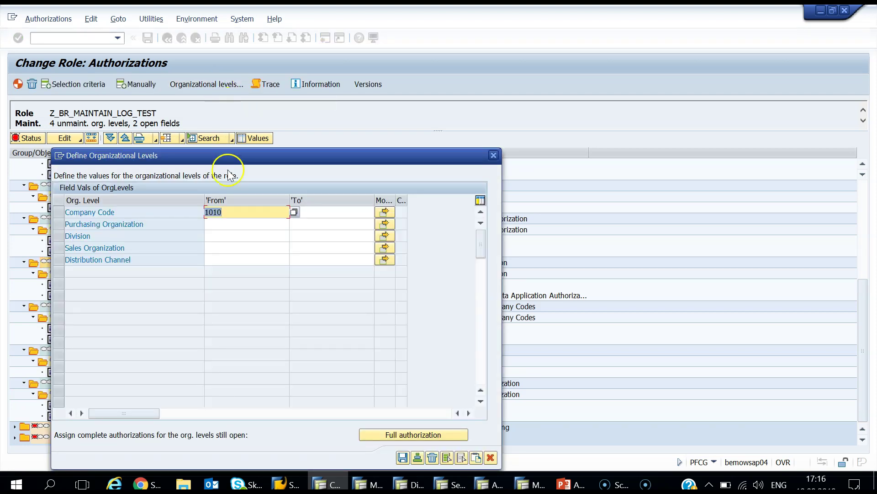
# Step: Set purchasing organization 1010 and division 00 from their value lists
pyautogui.click(243, 228)
pyautogui.click(295, 224)
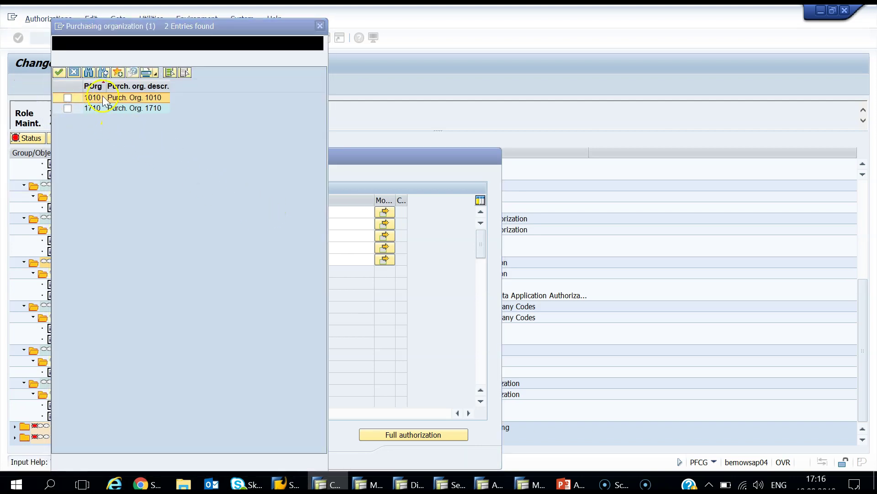
pyautogui.click(68, 97)
pyautogui.click(62, 75)
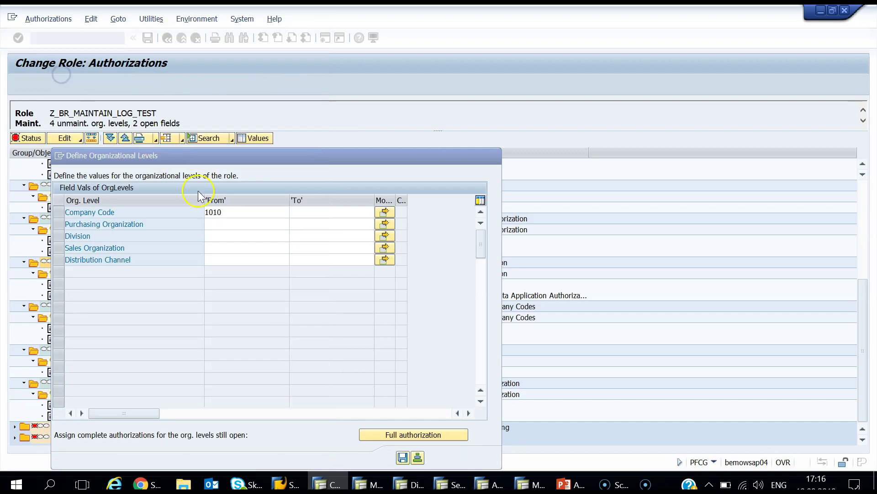
pyautogui.click(240, 236)
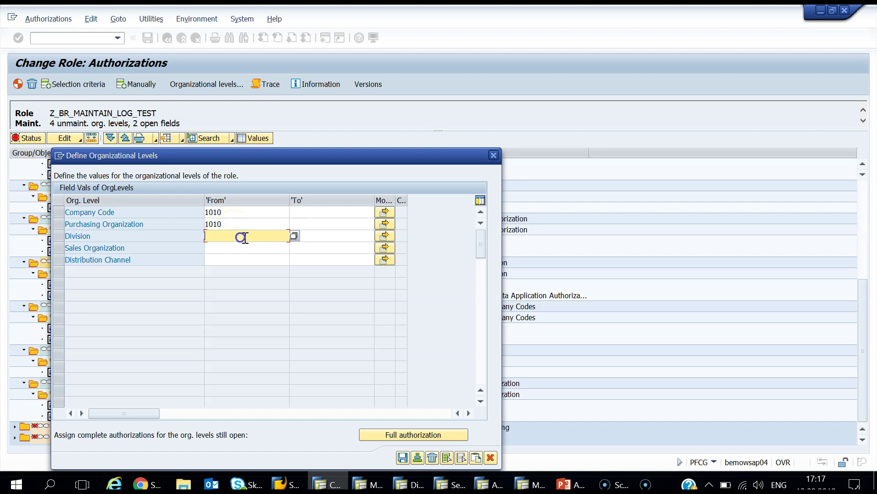
pyautogui.click(293, 236)
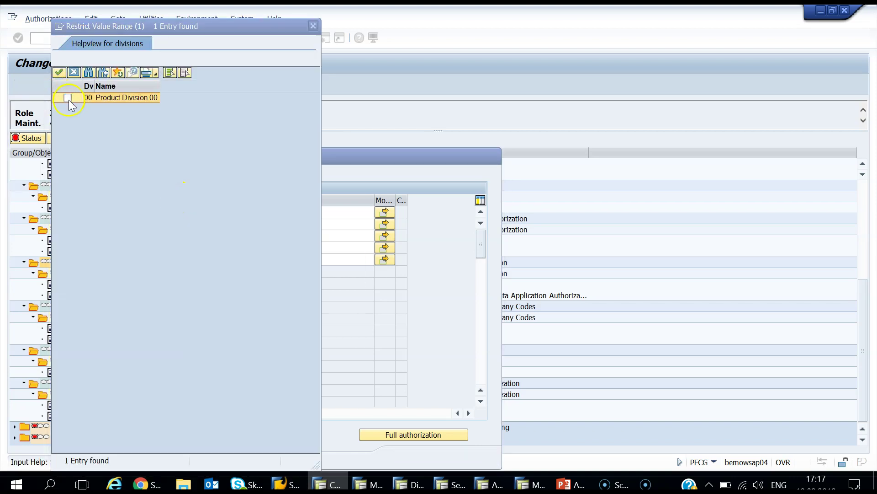
pyautogui.click(57, 73)
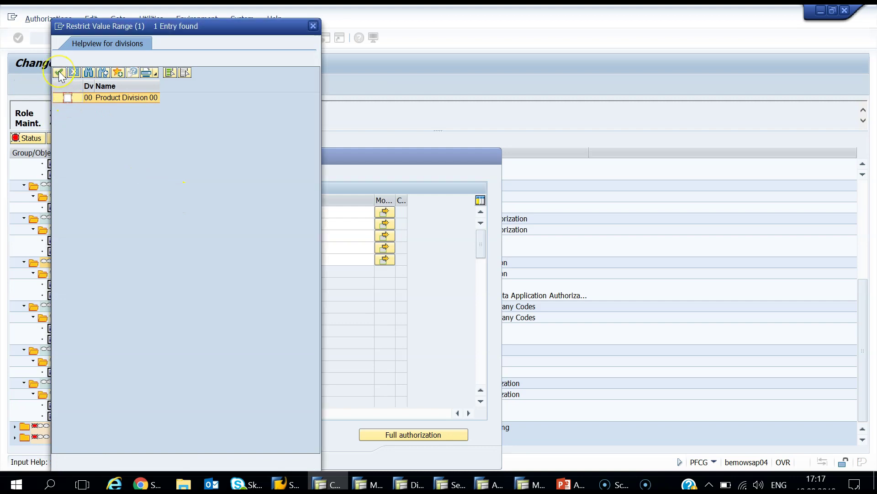
pyautogui.click(59, 73)
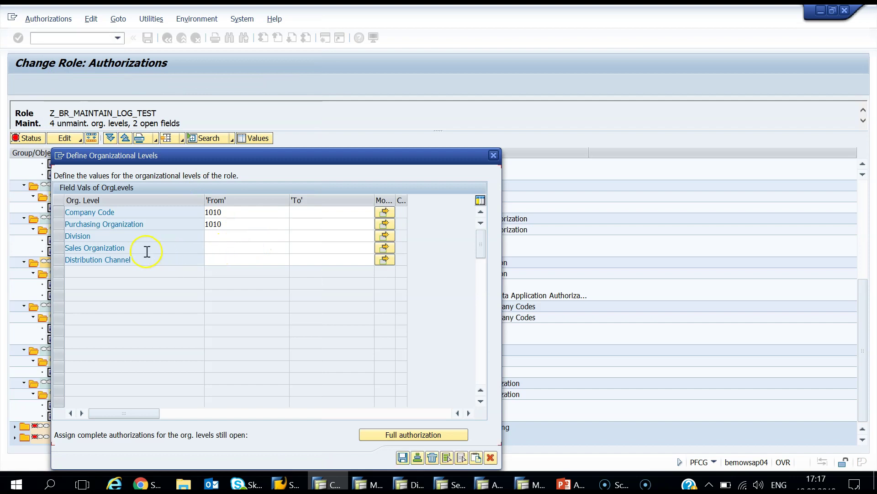
# Step: Set sales organization 1010 and distribution channel 10 Direct Sales, then save the org levels
pyautogui.click(218, 249)
pyautogui.click(293, 248)
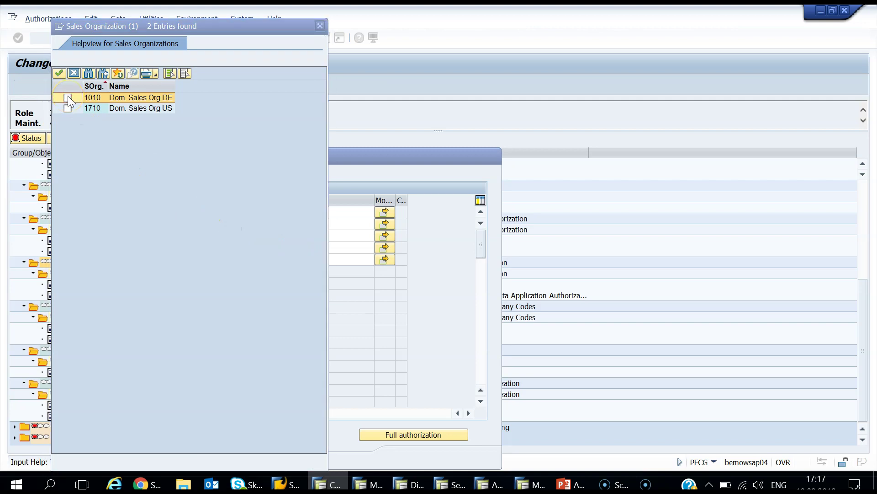
pyautogui.click(58, 74)
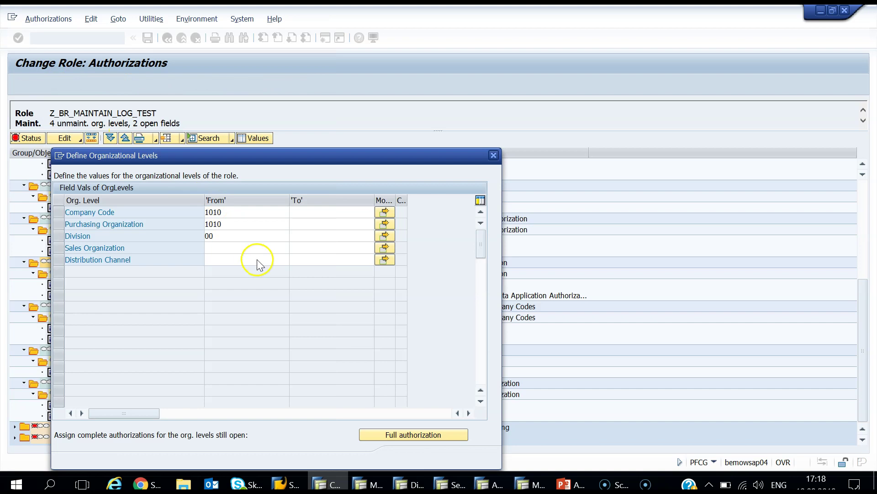
pyautogui.click(257, 260)
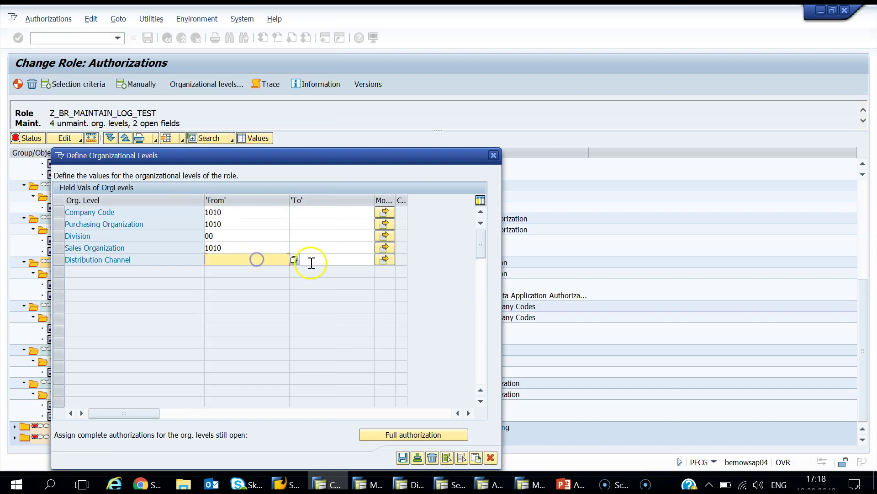
pyautogui.click(294, 261)
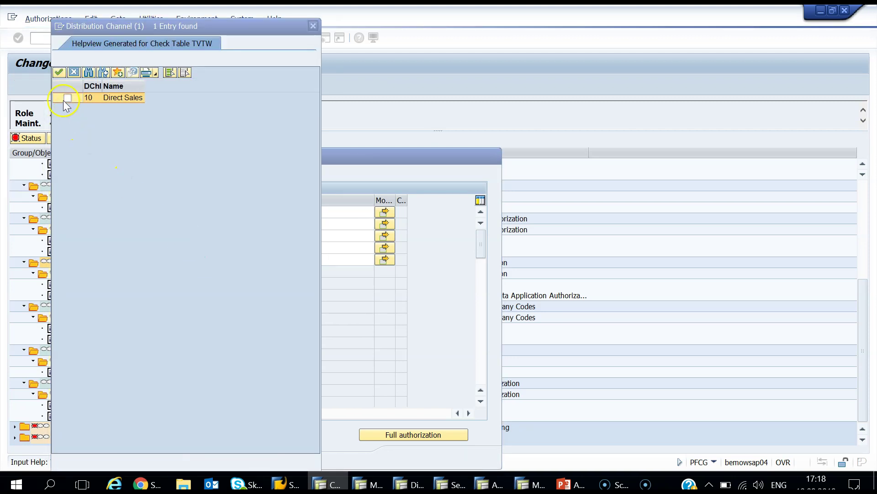
pyautogui.click(57, 73)
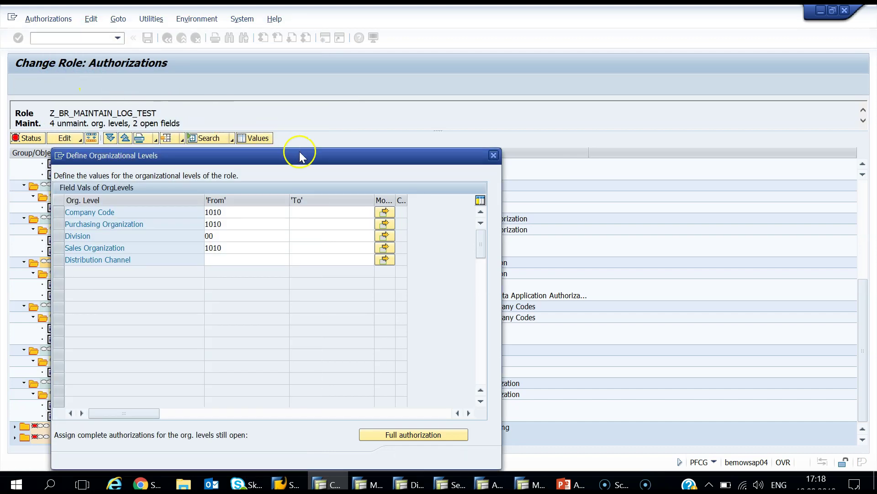
pyautogui.moveTo(300, 151); pyautogui.dragTo(299, 83)
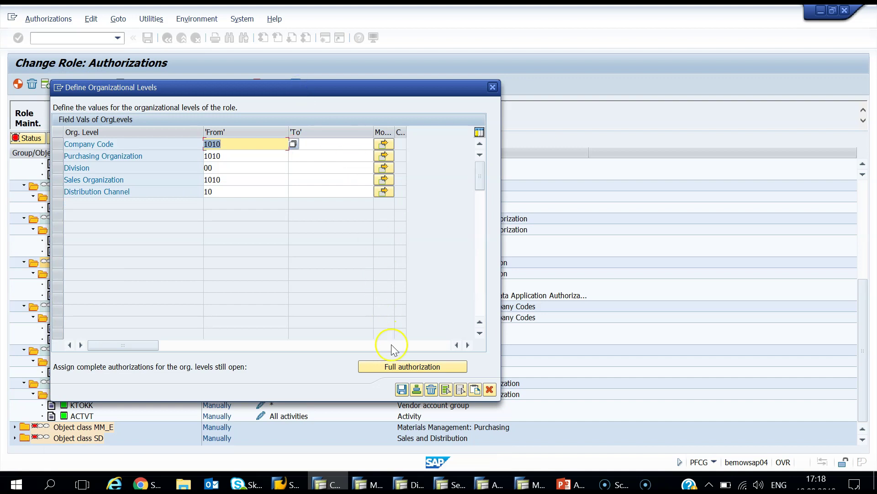
pyautogui.click(401, 391)
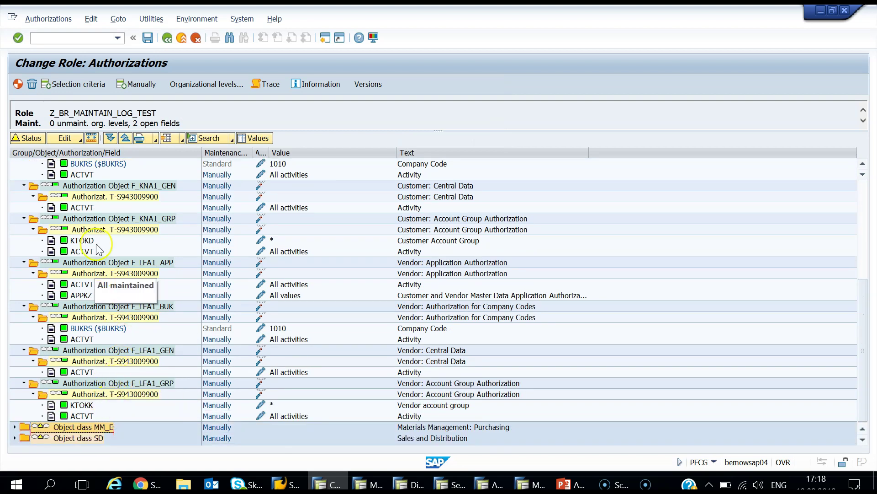
# Step: Grant all activities for M_LFM1_EKO and V_KNA1_VKO, then save to regenerate profile T-S9430099
pyautogui.click(124, 139)
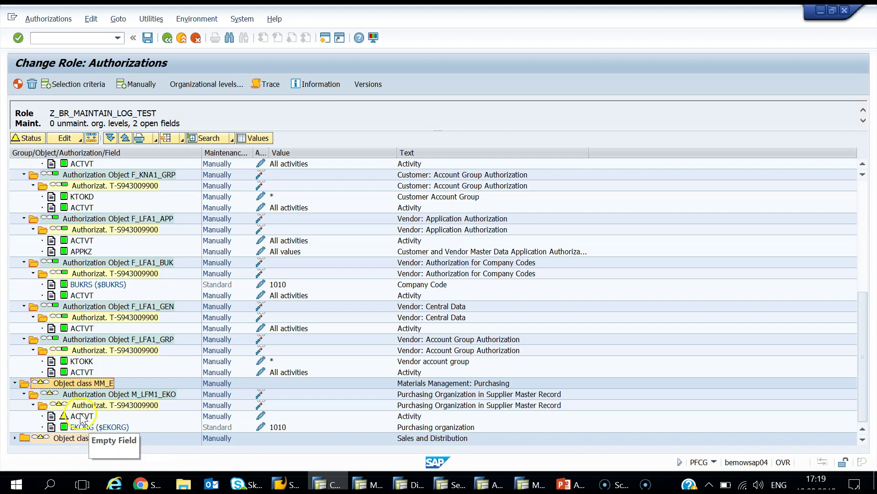
pyautogui.click(82, 416)
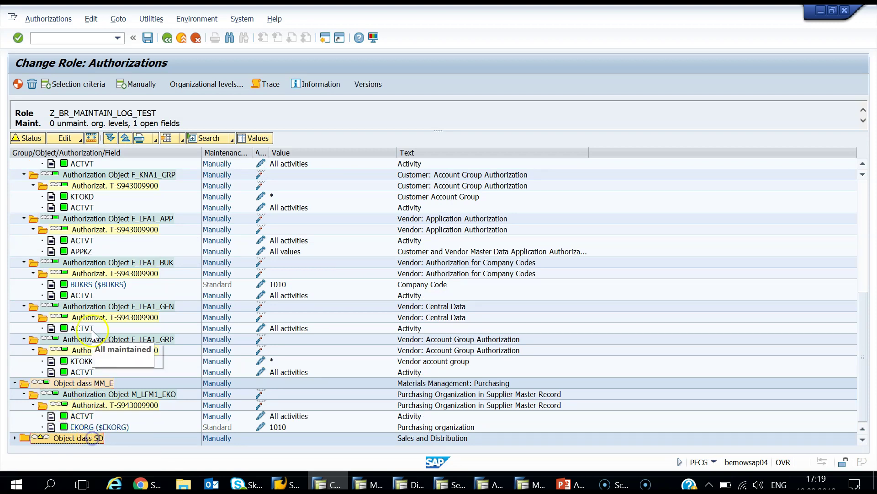
pyautogui.click(109, 138)
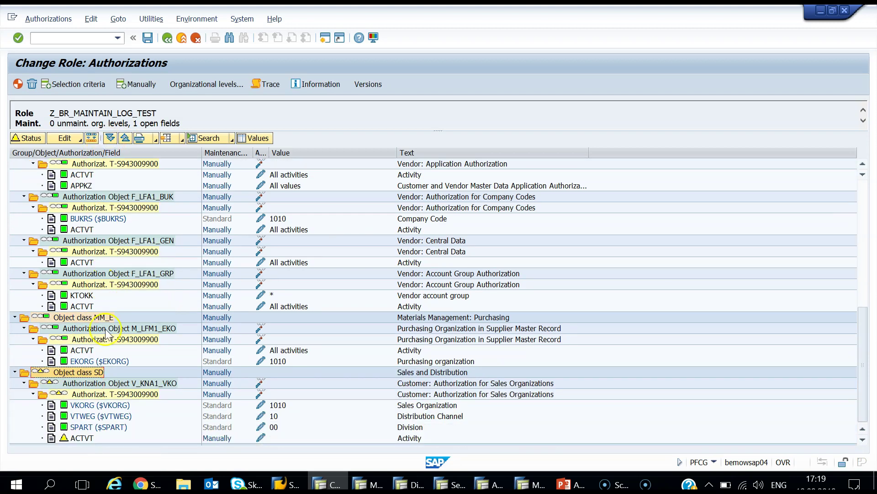
pyautogui.click(78, 439)
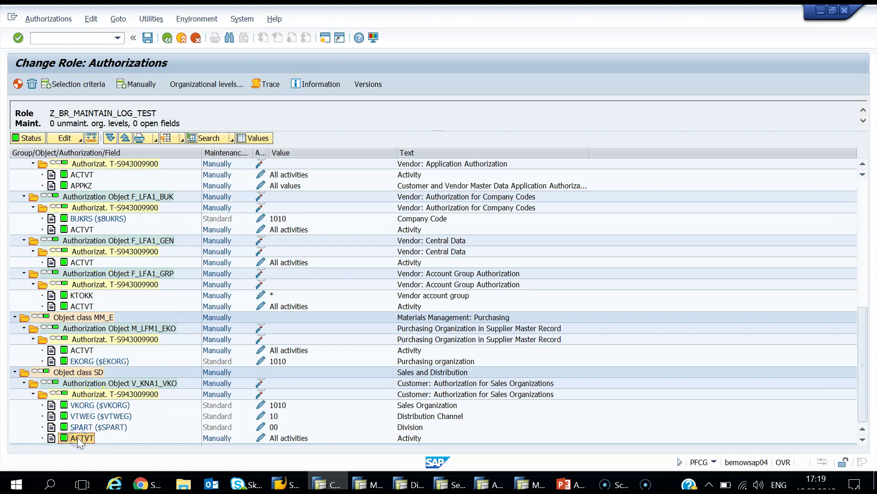
pyautogui.click(147, 38)
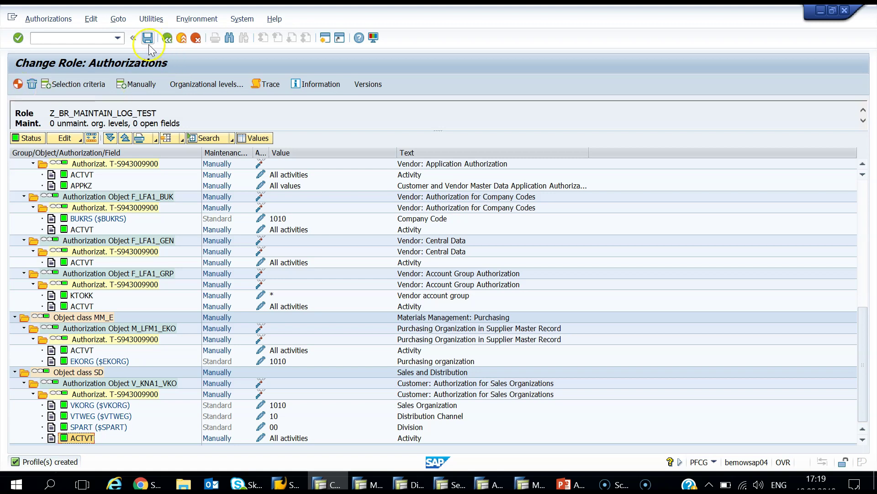
pyautogui.click(169, 39)
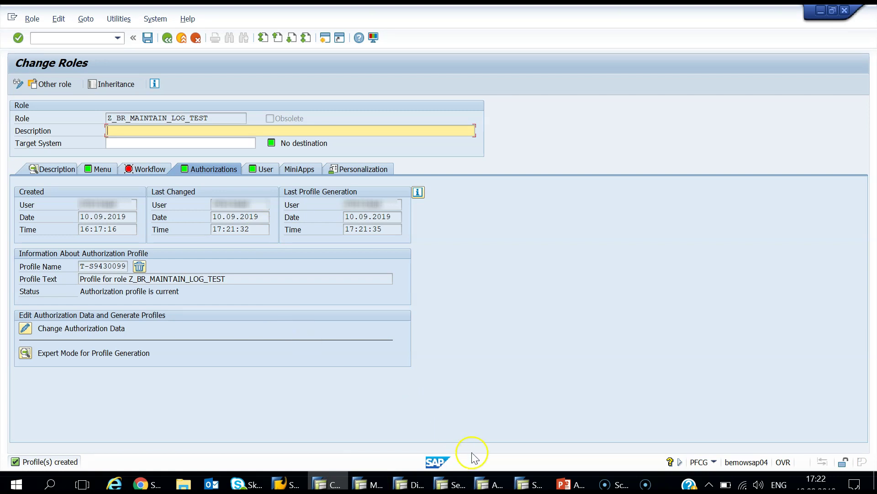
# Step: Bring the test user's SAP Easy Access session to the front
pyautogui.click(529, 483)
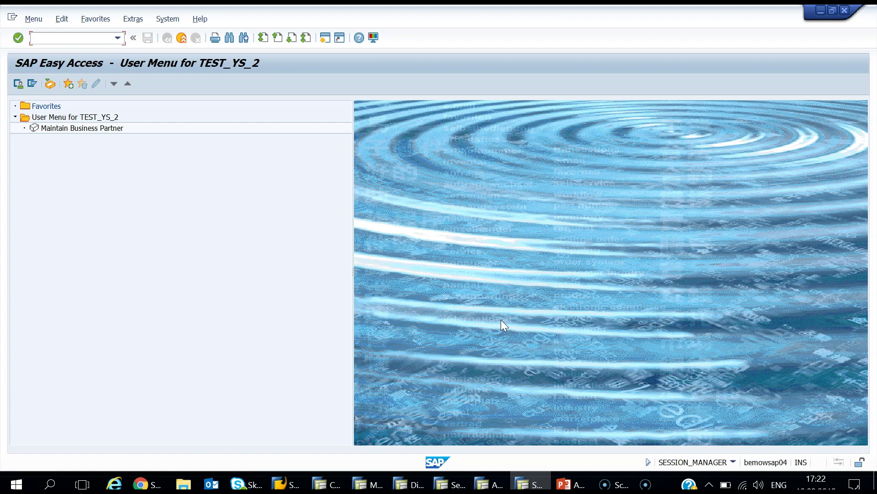
pyautogui.click(481, 341)
# Step: In SU56, display the authorization buffer of the second TEST user
pyautogui.click(486, 484)
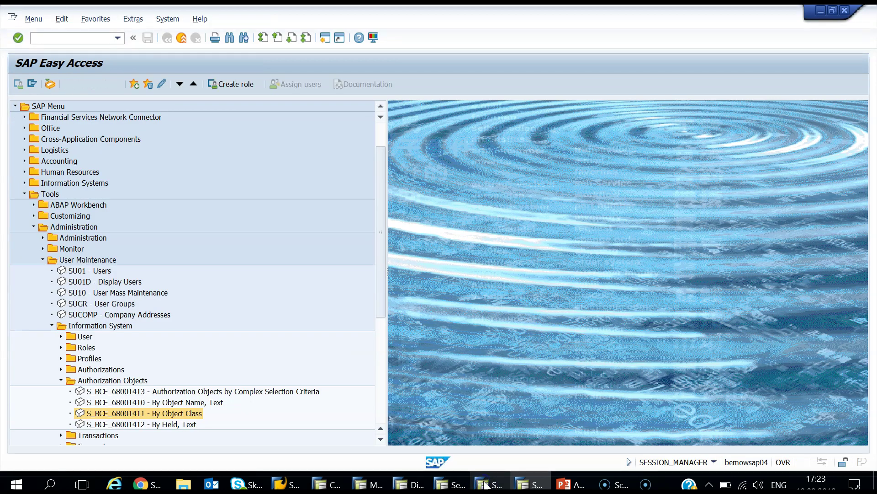
pyautogui.write('SU56')
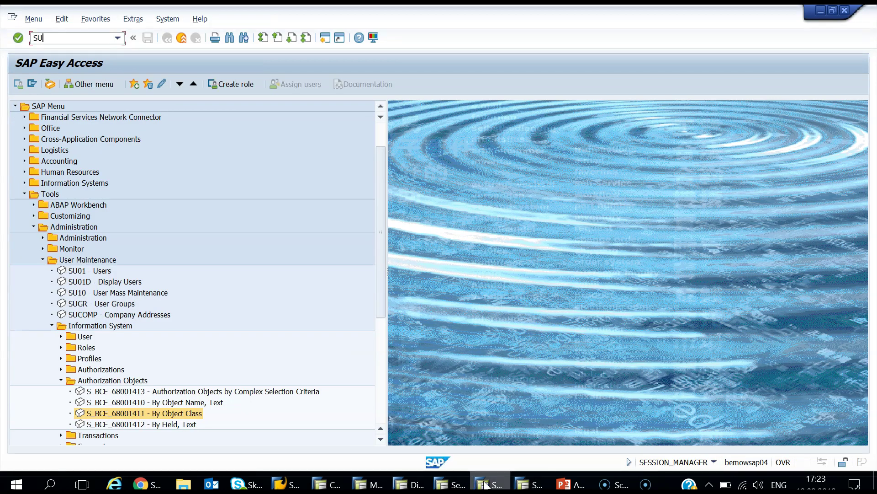
pyautogui.press('Return')
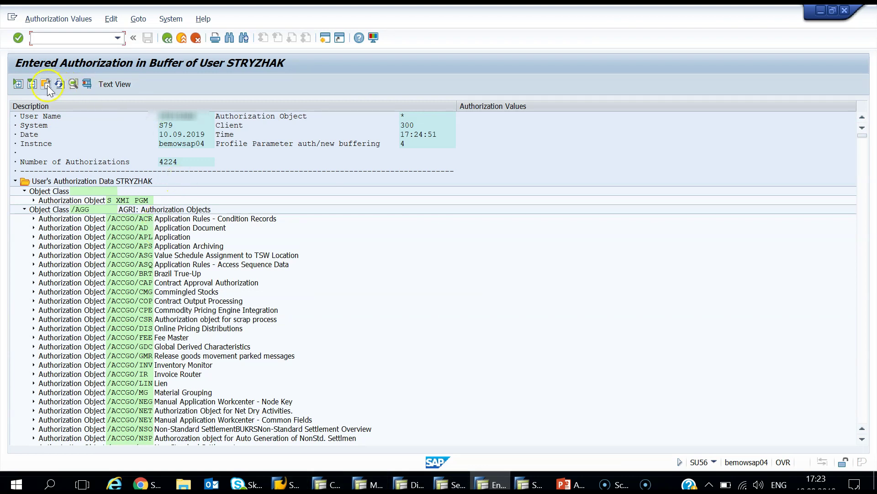
pyautogui.click(46, 84)
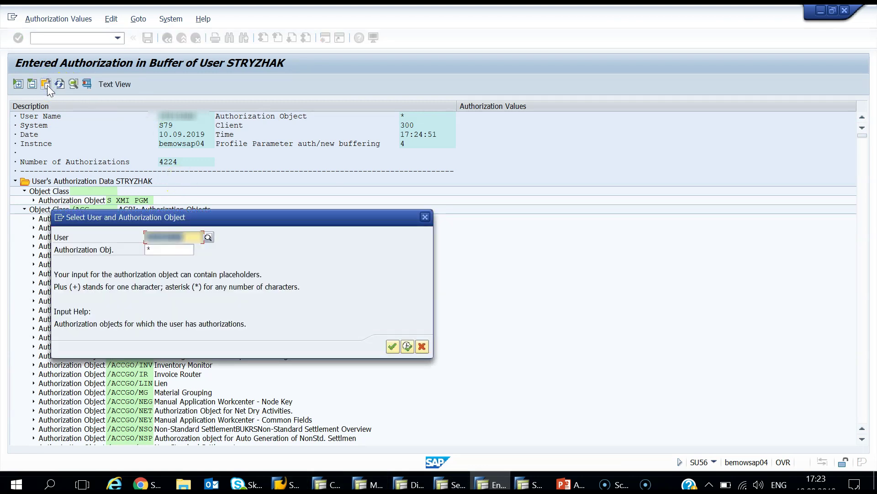
pyautogui.press('F4')
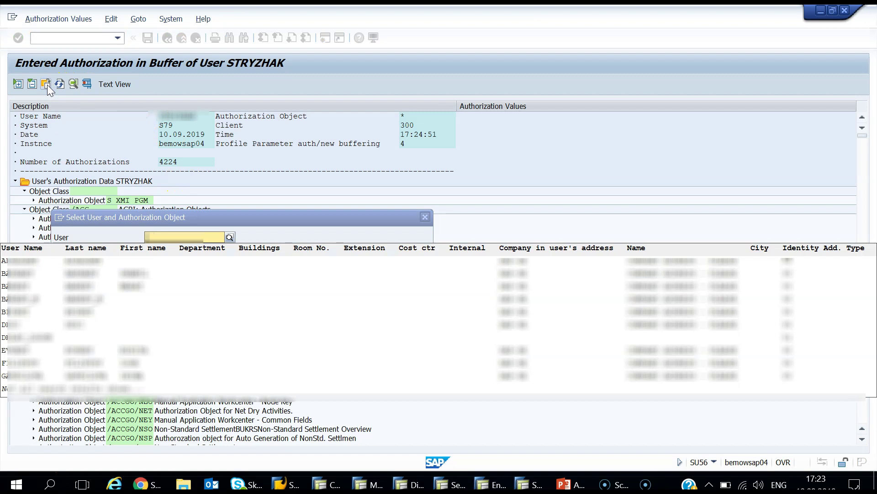
pyautogui.write('TEST')
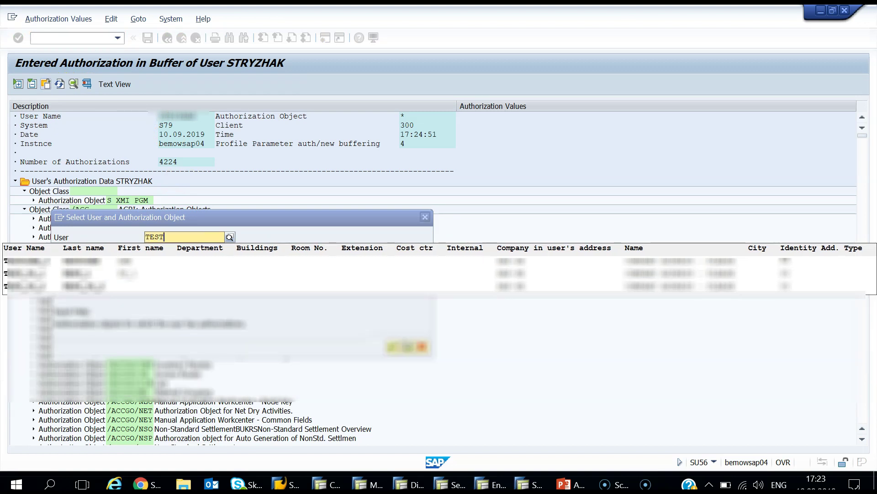
pyautogui.click(84, 288)
pyautogui.click(408, 346)
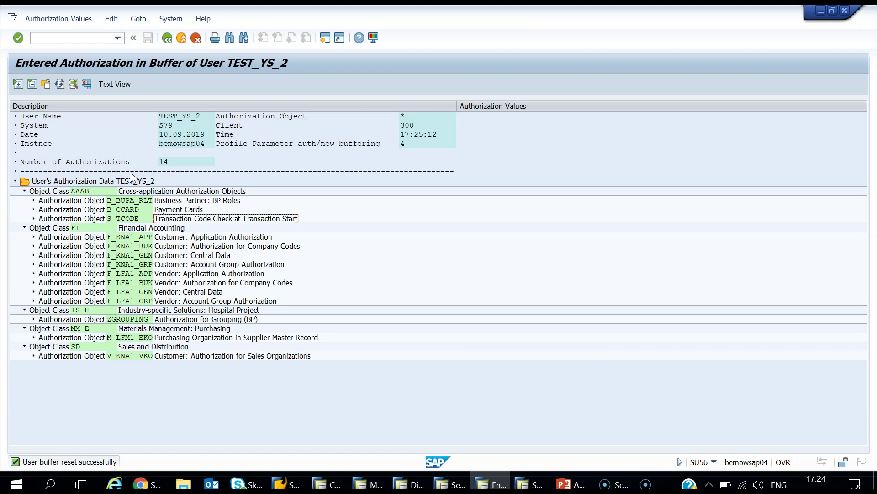
# Step: Reset the test user's authorization buffer and return to that user's session
pyautogui.click(59, 19)
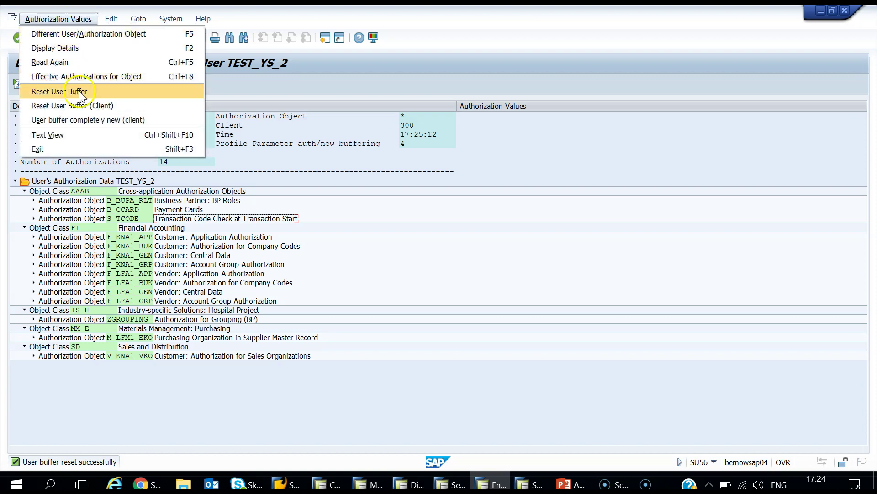
pyautogui.click(81, 93)
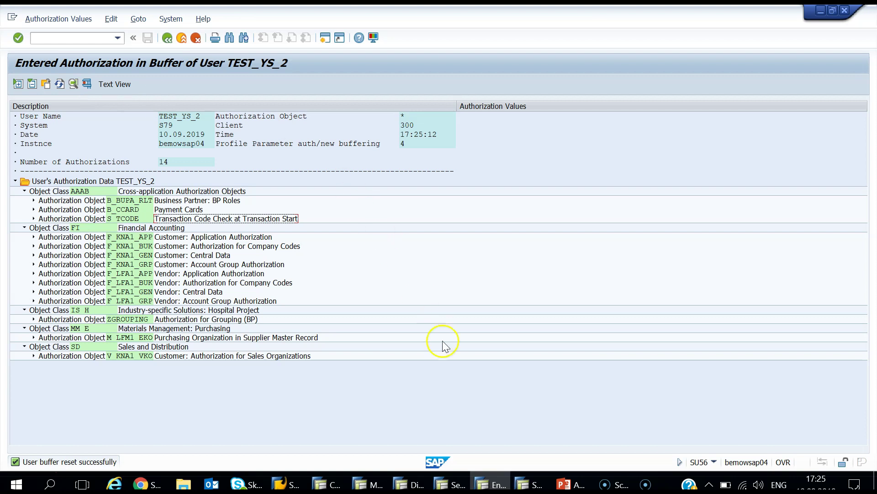
pyautogui.click(526, 483)
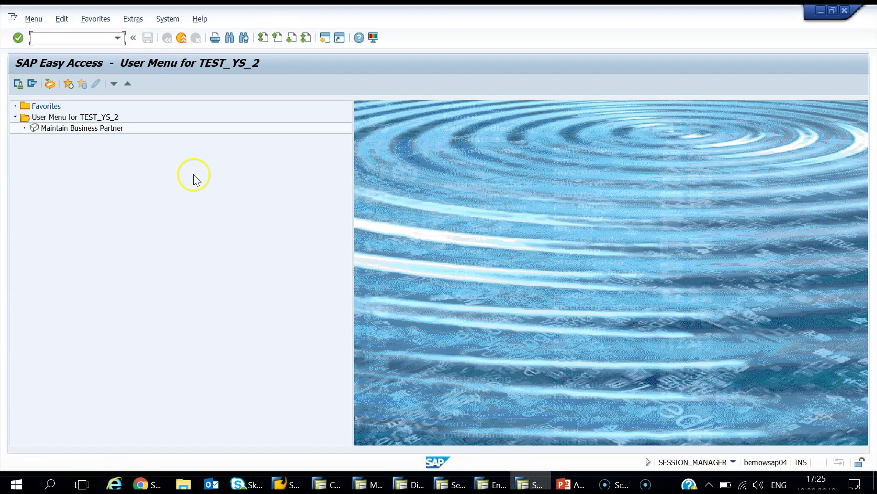
# Step: From Maintain Business Partner, create a new organization with BP role Customer
pyautogui.doubleClick(111, 128)
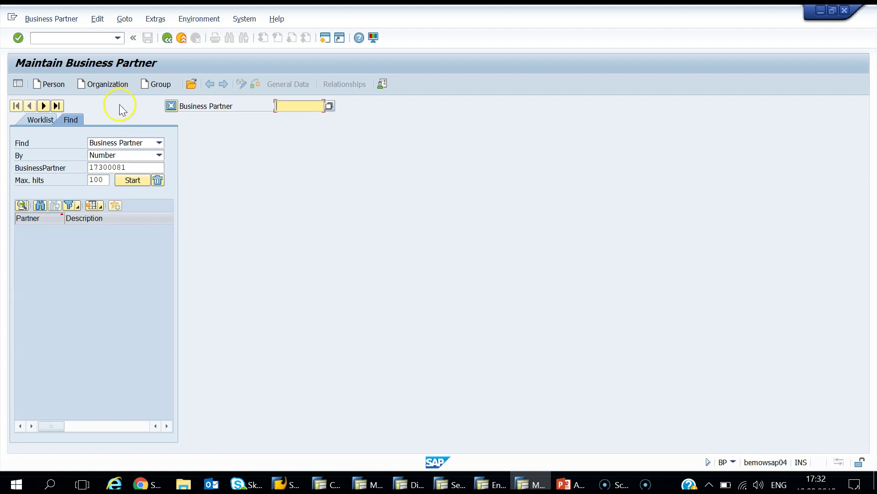
pyautogui.click(104, 84)
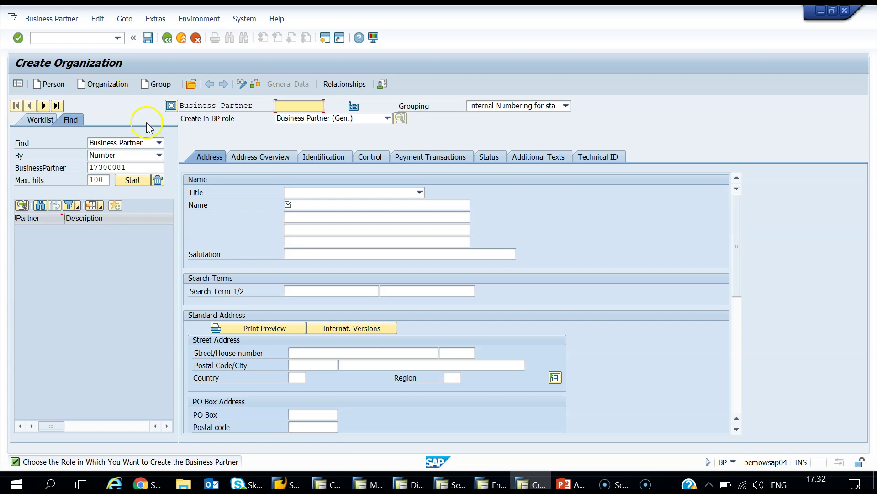
pyautogui.click(330, 121)
pyautogui.click(332, 123)
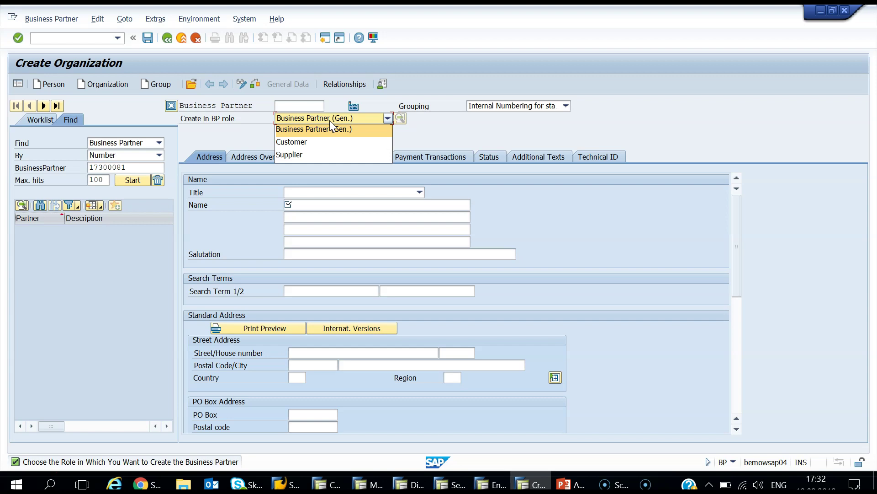
pyautogui.click(329, 144)
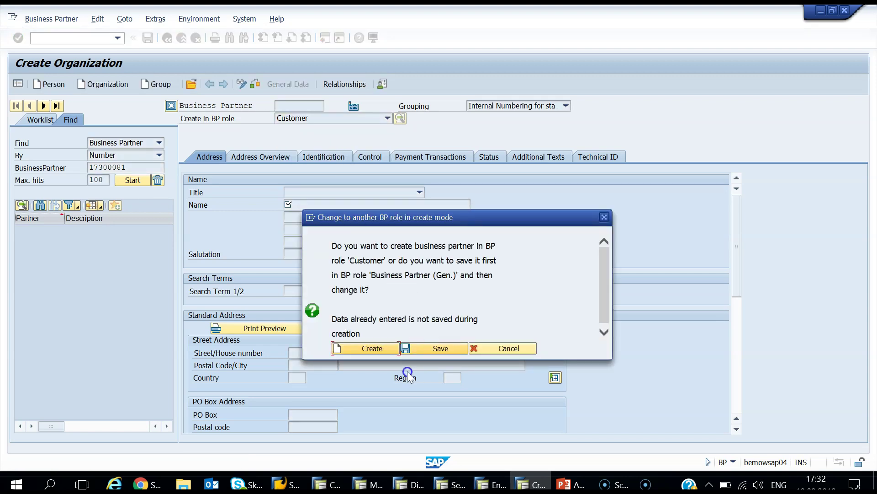
# Step: Create customer Z_CUSTOMER_TEST with postal code 12345 and city TEST CITY
pyautogui.click(379, 347)
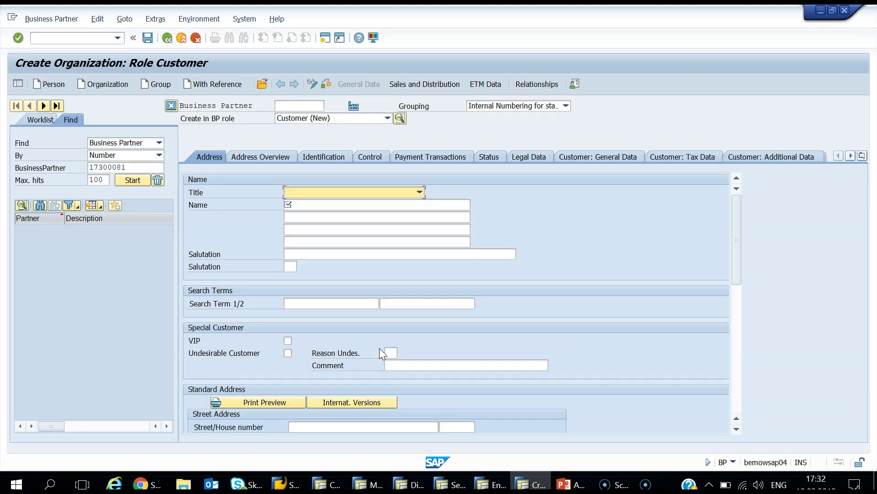
pyautogui.click(305, 203)
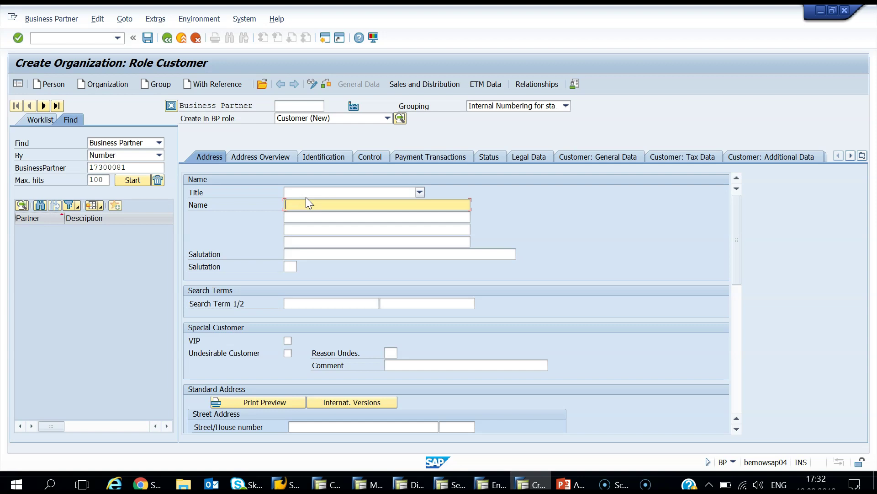
pyautogui.write('Z_CUS')
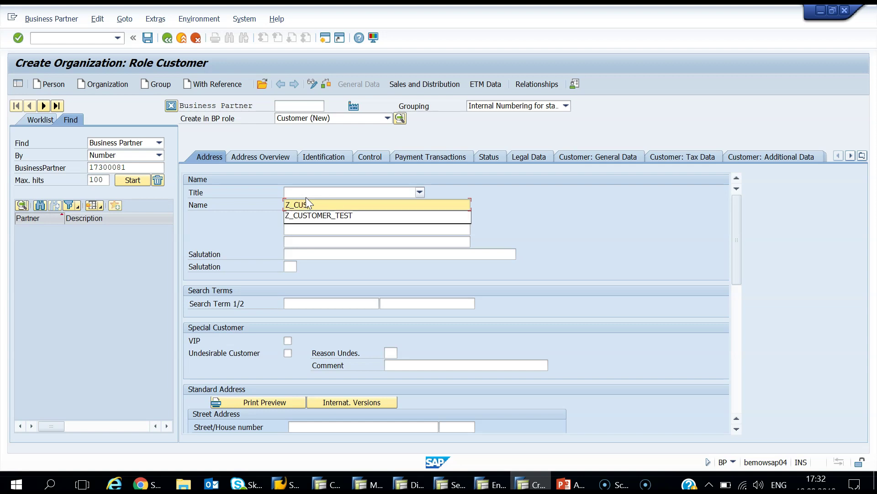
pyautogui.write('TOMER_TEST')
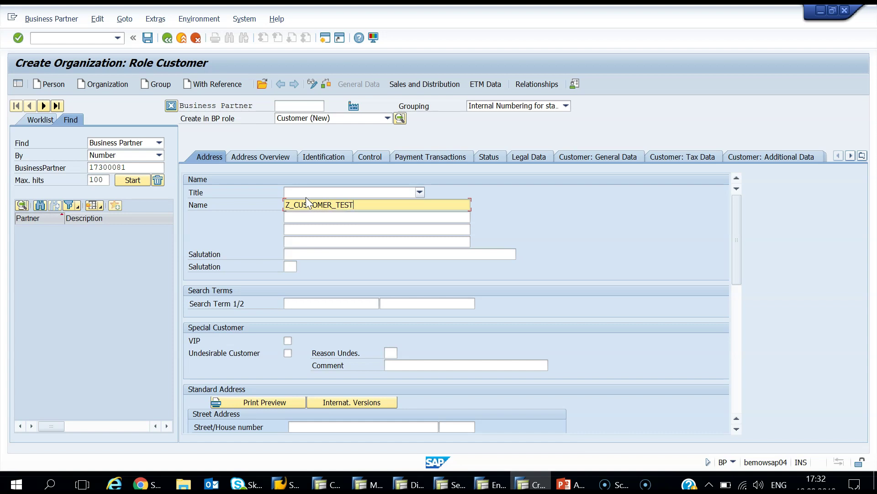
pyautogui.scroll(-5, 364, 205)
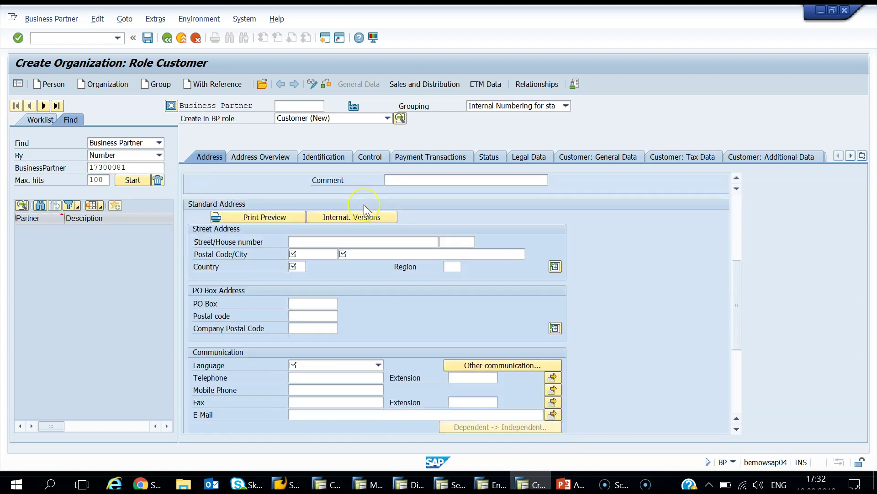
pyautogui.click(314, 255)
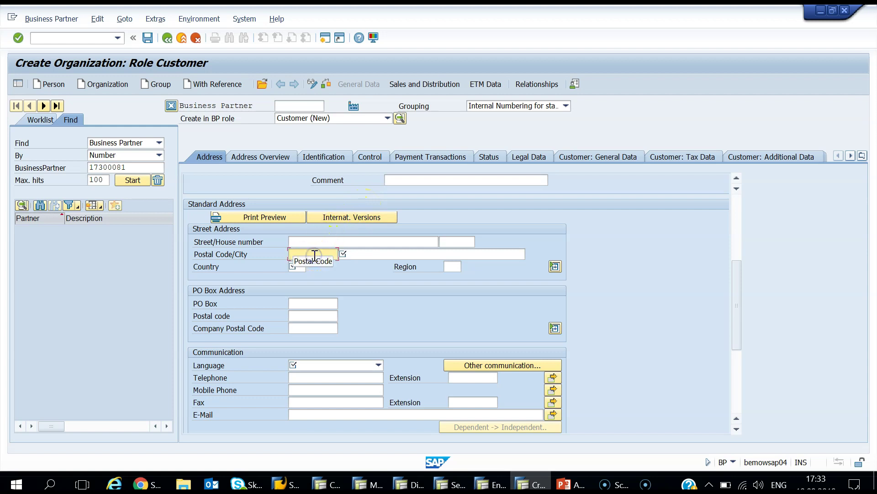
pyautogui.write('12345')
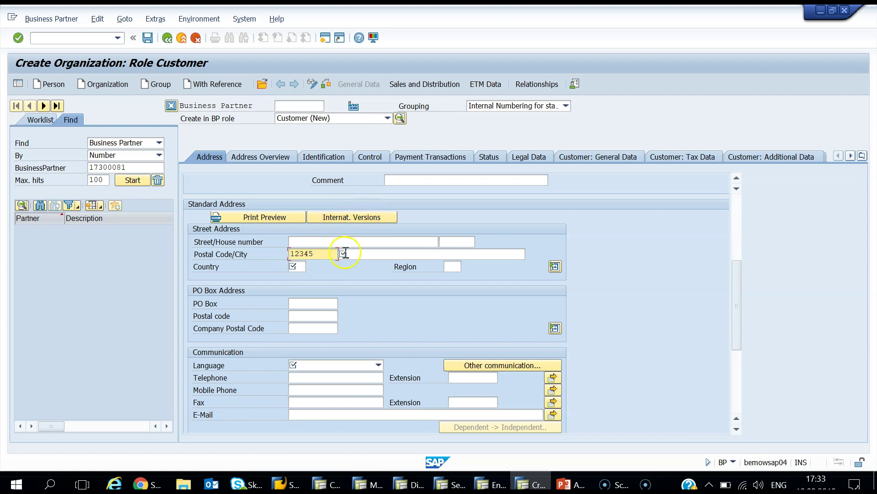
pyautogui.click(357, 255)
pyautogui.write('TE')
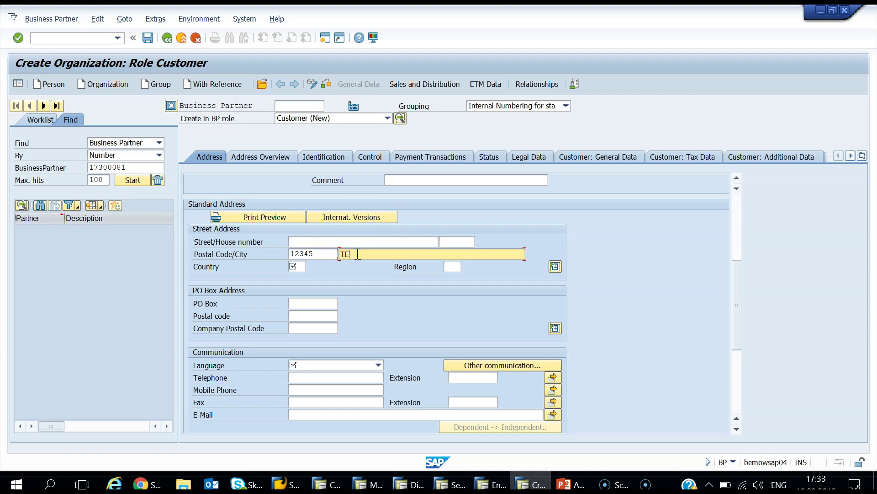
pyautogui.write('ST CITY')
# Step: Set country Germany (DE) and language English, validate, and show the Sales and Distribution data
pyautogui.click(294, 267)
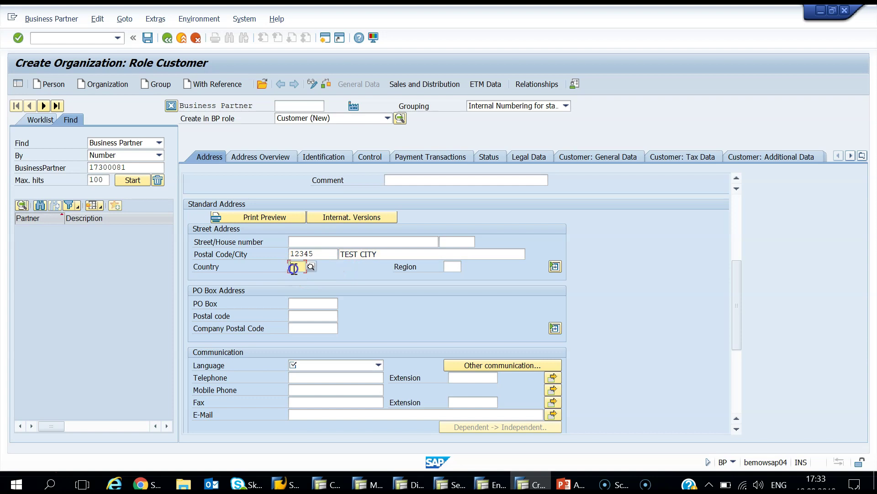
pyautogui.write('DE')
pyautogui.click(327, 292)
pyautogui.click(319, 365)
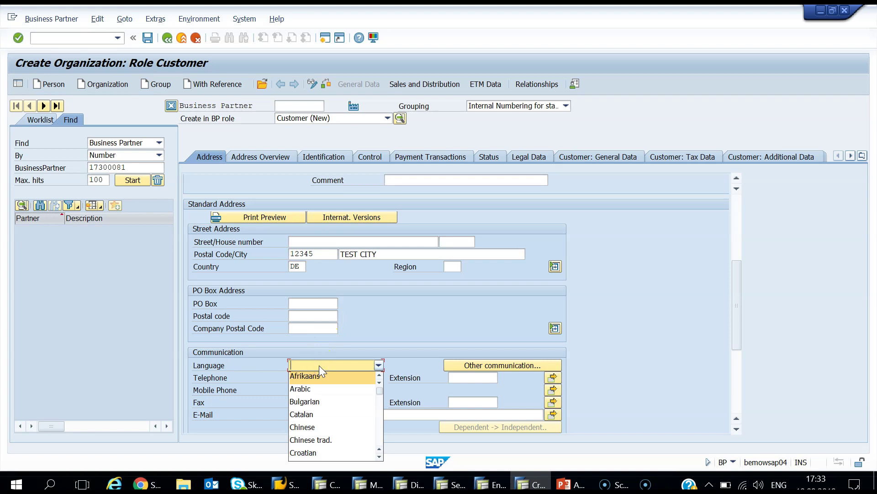
pyautogui.press('e')
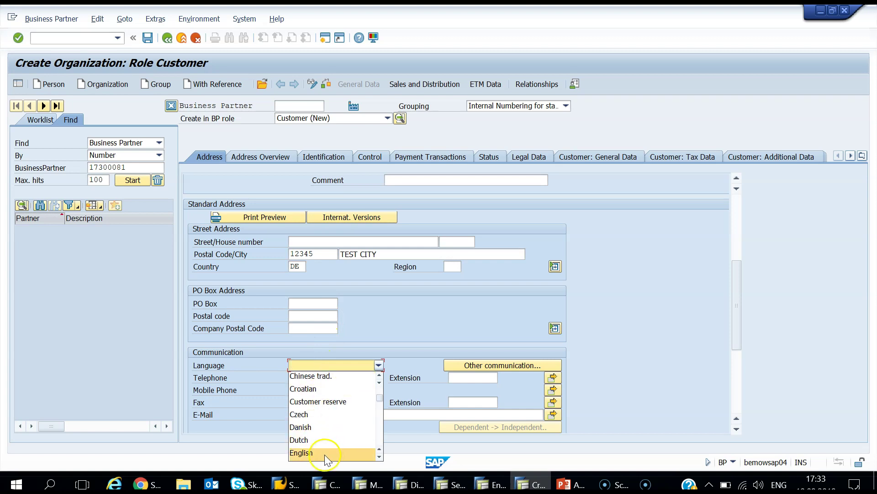
pyautogui.click(325, 452)
pyautogui.click(18, 41)
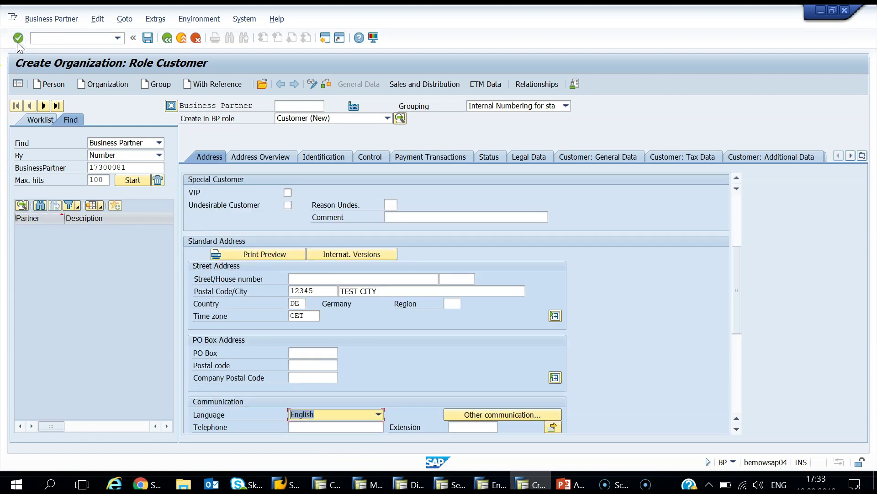
pyautogui.click(421, 85)
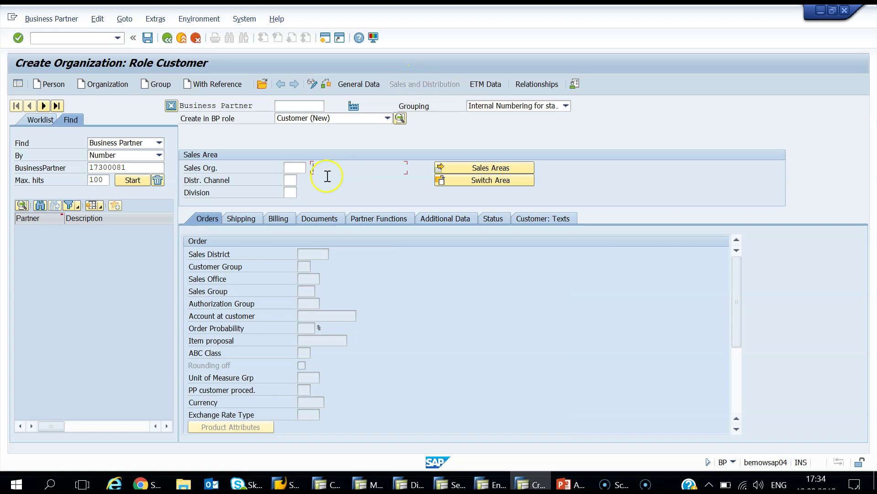
# Step: Enter sales organization 1710 (Dom. Sales Org US) and submit to trigger the authorization check
pyautogui.click(297, 168)
pyautogui.click(312, 168)
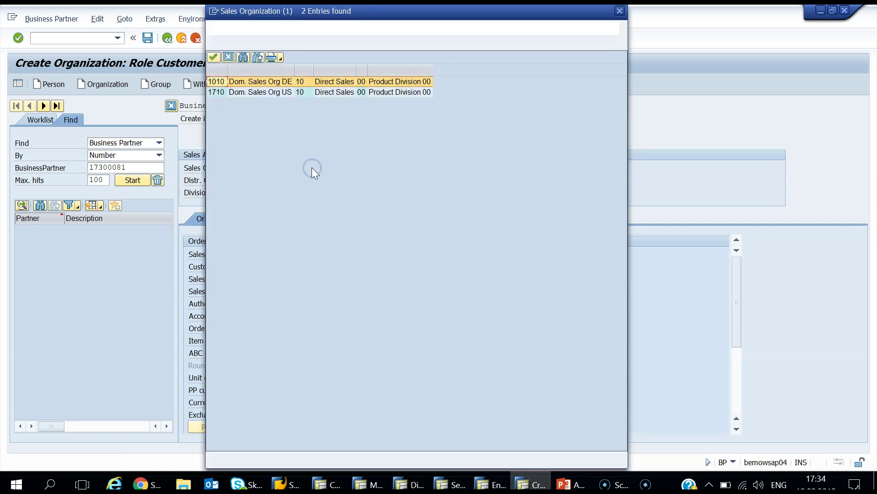
pyautogui.click(223, 95)
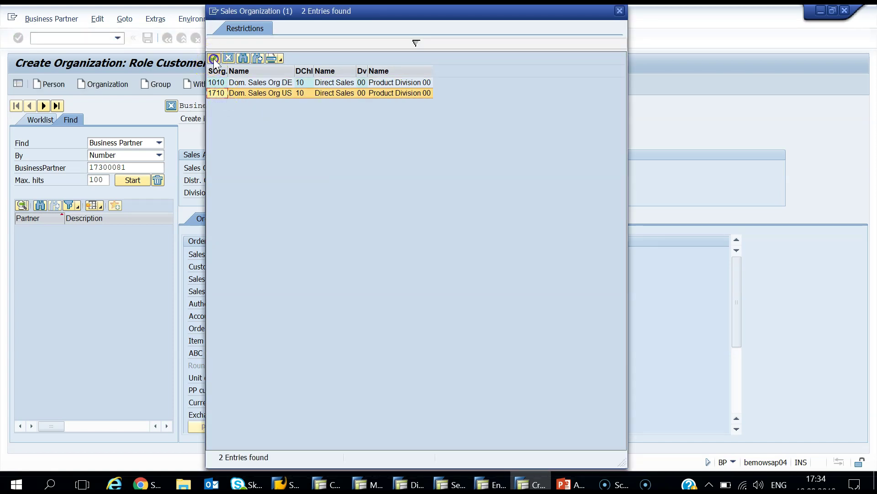
pyautogui.click(213, 58)
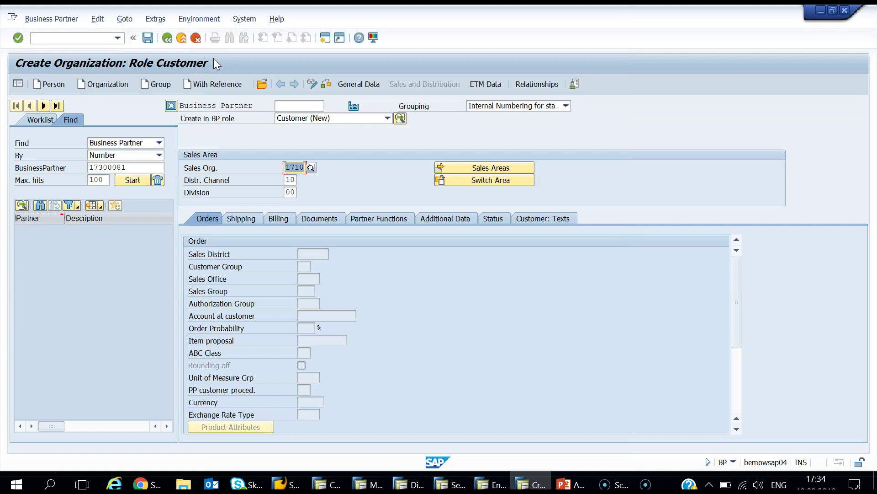
pyautogui.click(19, 38)
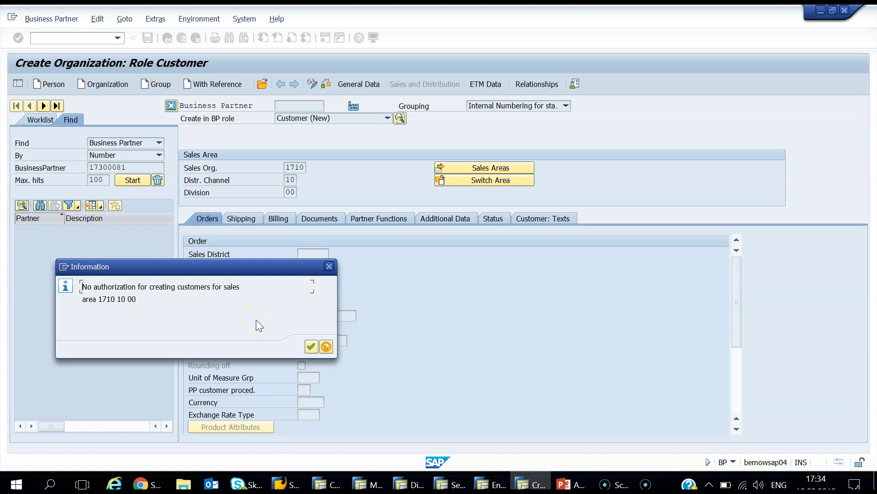
# Step: Dismiss the no-authorization notice for sales area 1710 and return to the Sales Org. field
pyautogui.click(310, 347)
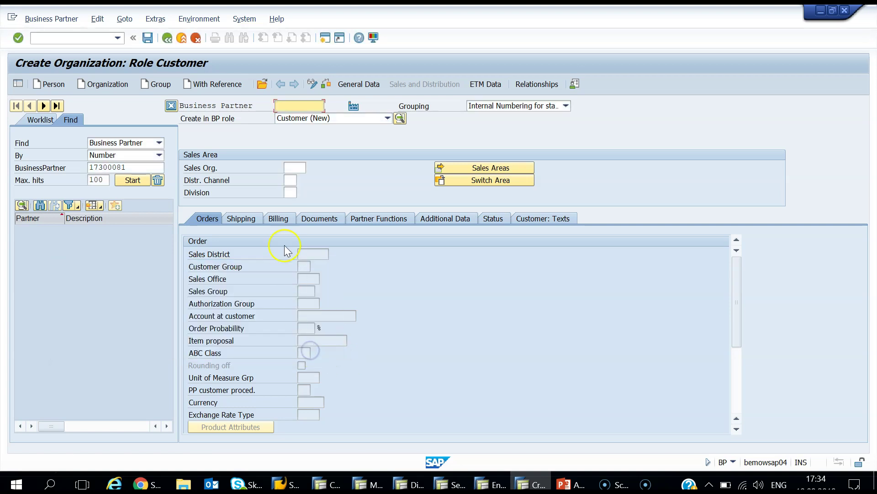
pyautogui.click(295, 168)
# Step: Choose sales organization 1010 Dom. Sales Org DE from the value help list
pyautogui.click(302, 168)
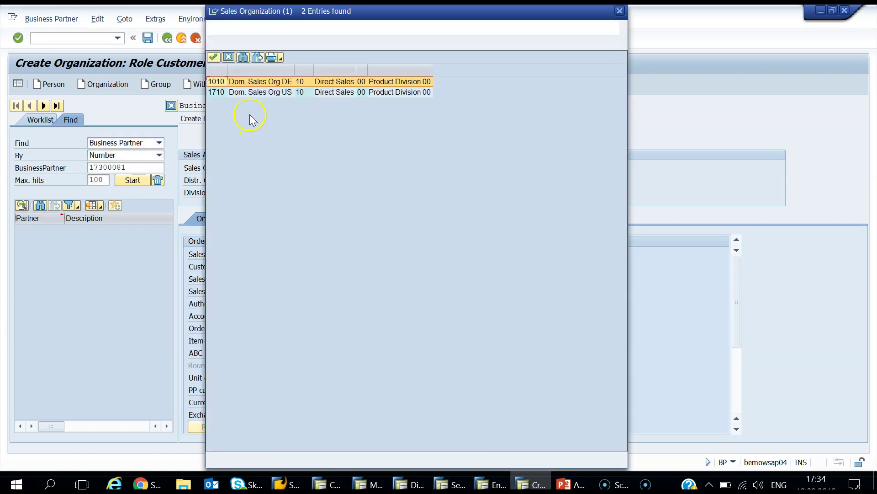
pyautogui.doubleClick(227, 83)
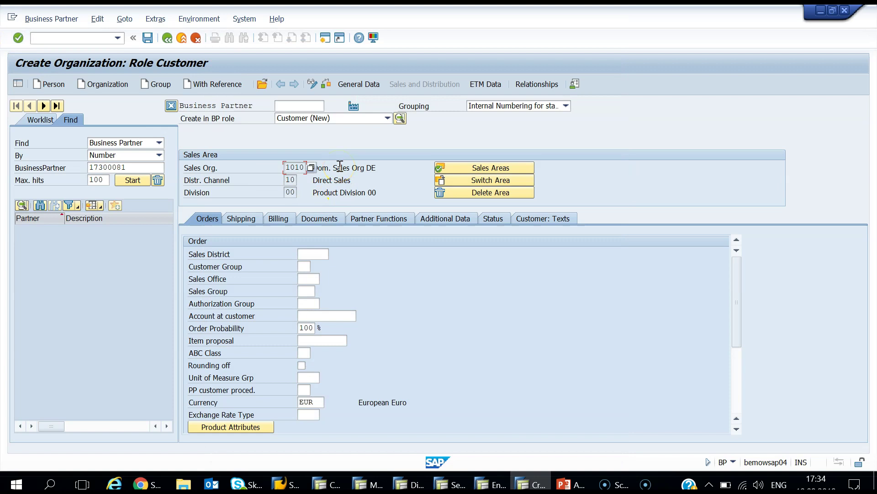
# Step: Save the customer and review the creation message for business partner 1000040
pyautogui.click(148, 40)
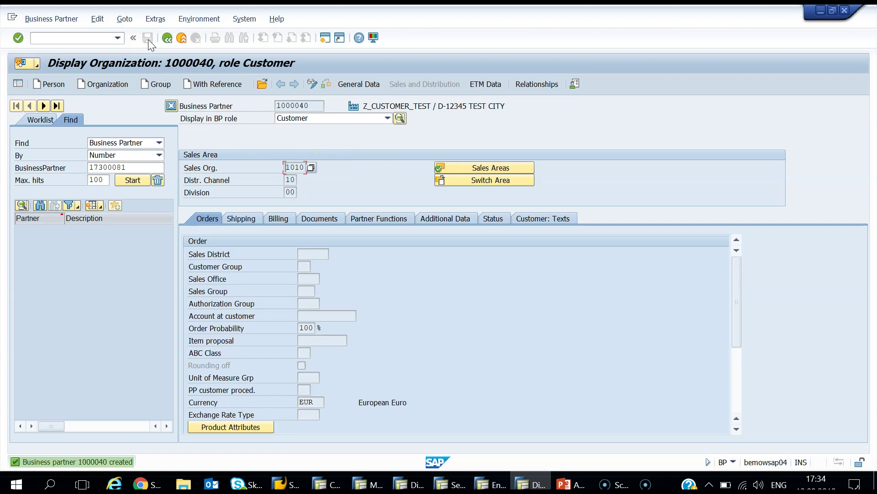
pyautogui.doubleClick(90, 460)
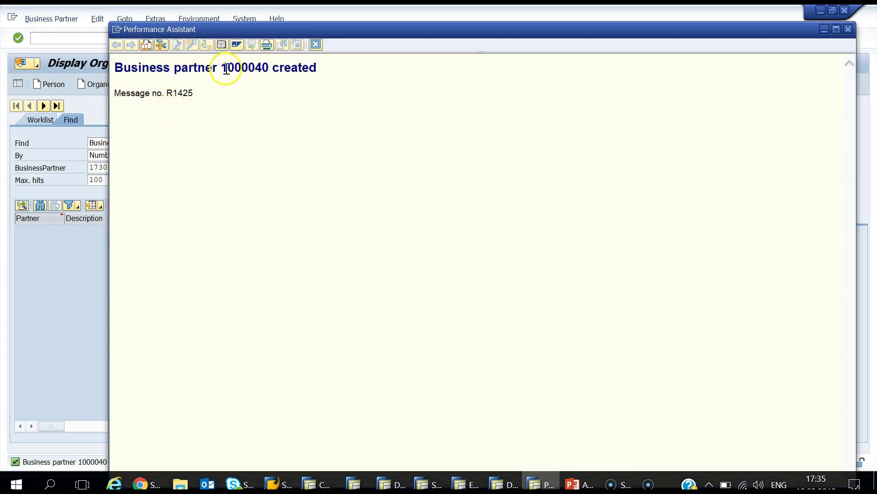
pyautogui.moveTo(223, 68); pyautogui.dragTo(277, 70)
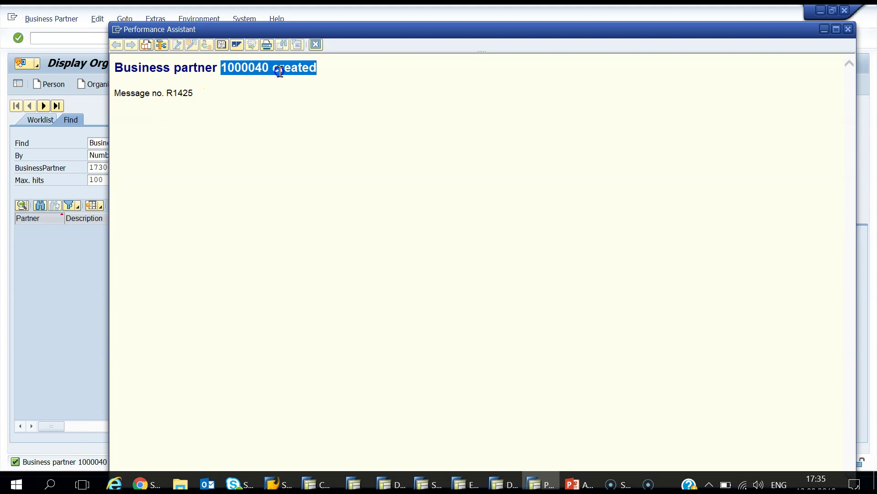
pyautogui.click(848, 29)
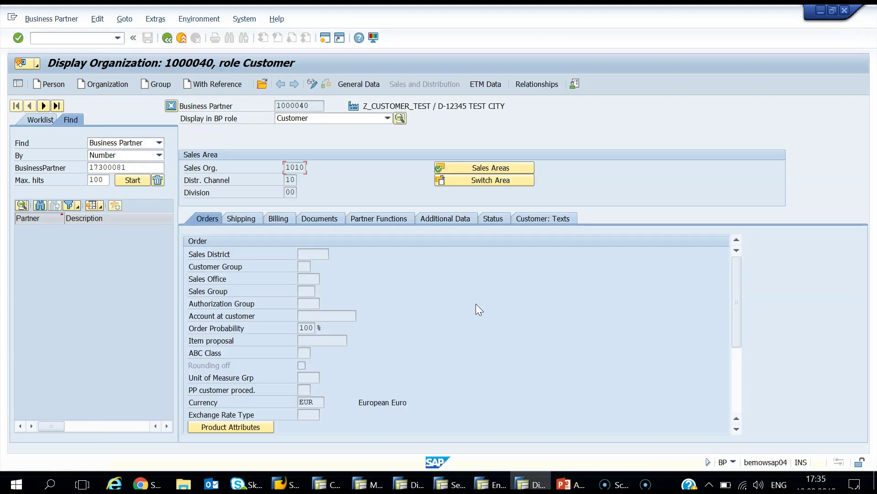